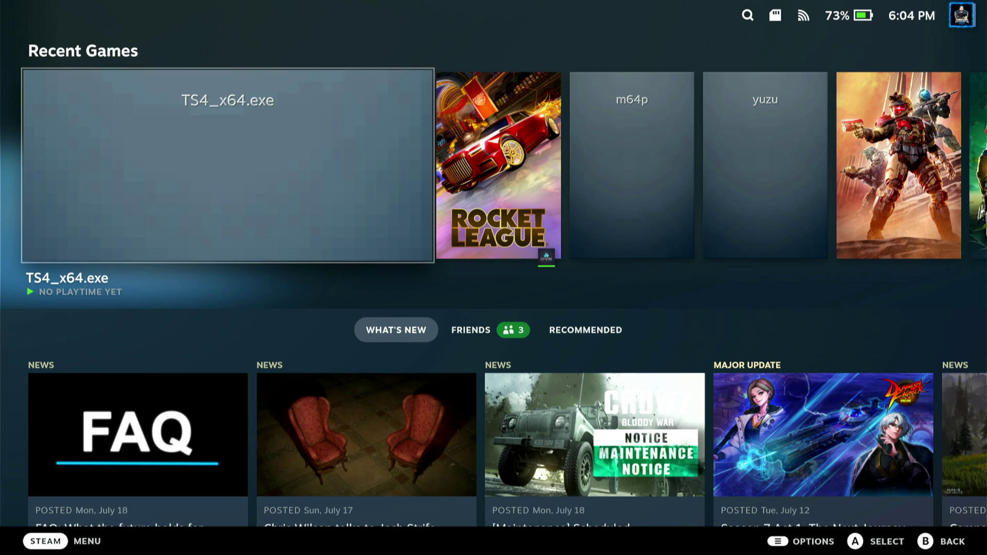
Step: Switch the Steam Deck from gaming mode to desktop mode
{"action": "key", "text": "Down"}
{"action": "key", "text": "Down"}
{"action": "key", "text": "Down"}
{"action": "key", "text": "Down"}
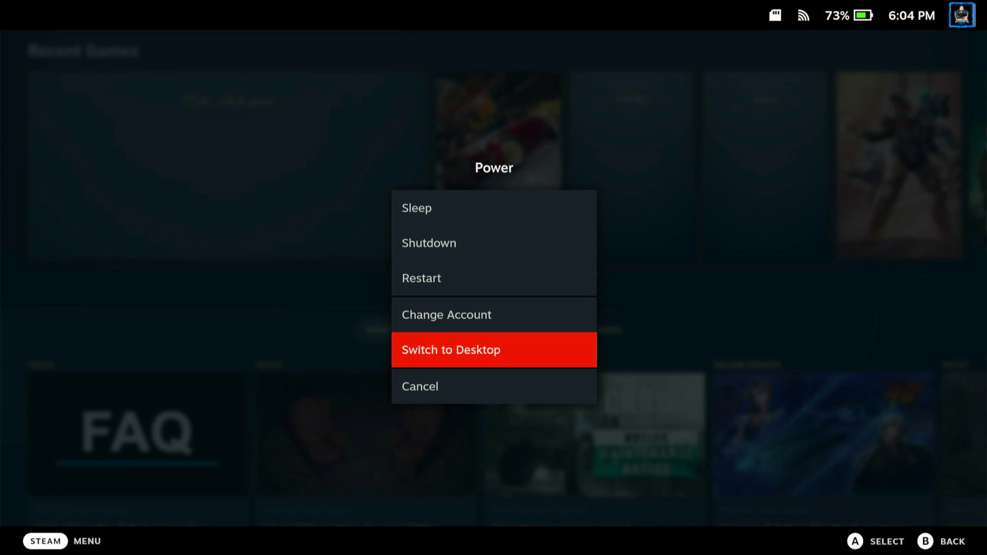
{"action": "key", "text": "Return"}
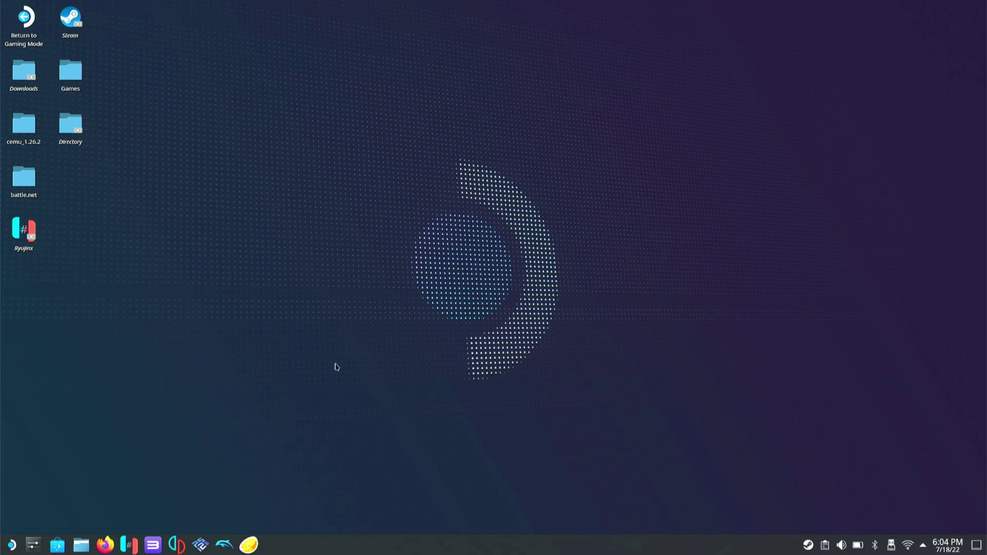
Step: Launch yuzu from the Emulators category under Games in the Discover store, and close the store
{"action": "left_click", "coordinate": [57, 545]}
{"action": "left_click", "coordinate": [52, 34]}
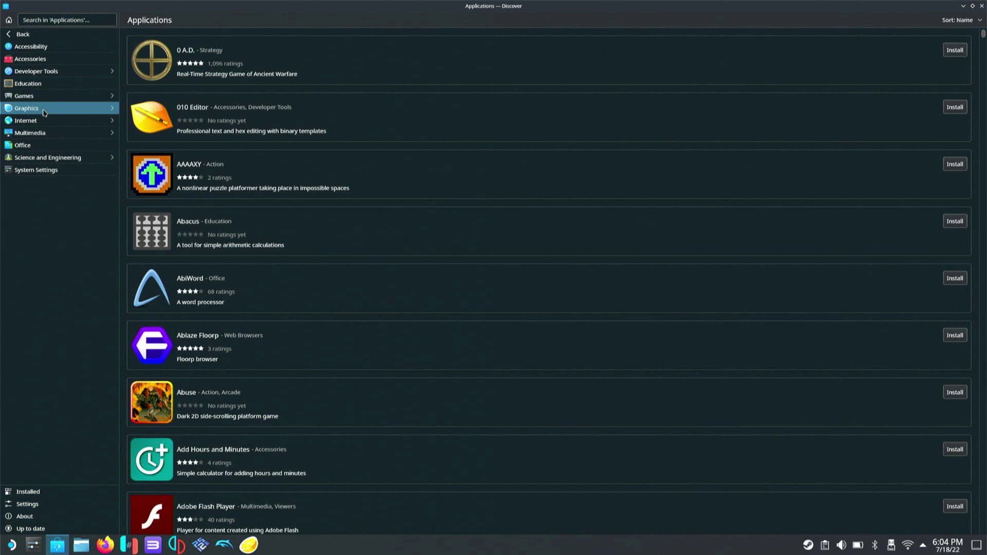
{"action": "left_click", "coordinate": [62, 97]}
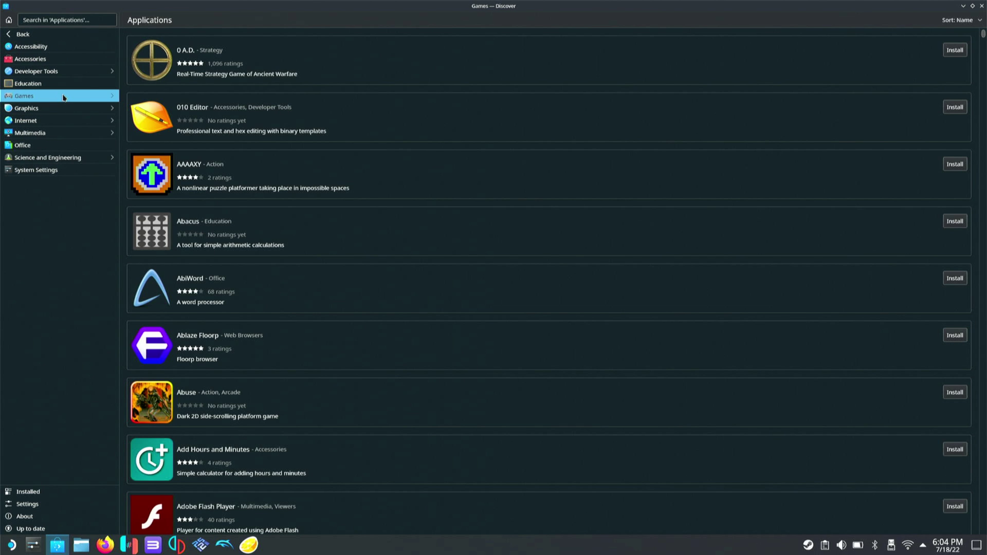
{"action": "left_click", "coordinate": [67, 97]}
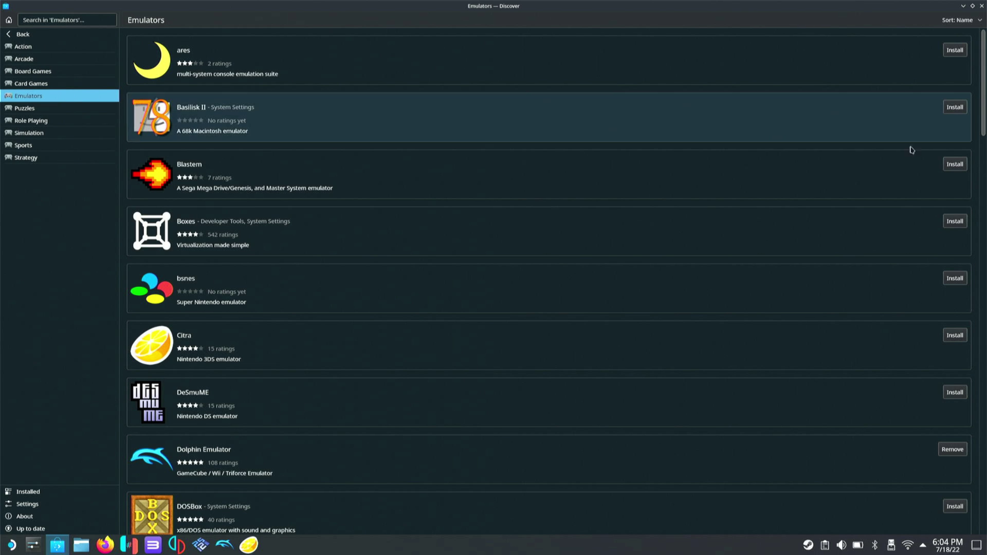
{"action": "left_click_drag", "start_coordinate": [984, 104], "coordinate": [983, 502]}
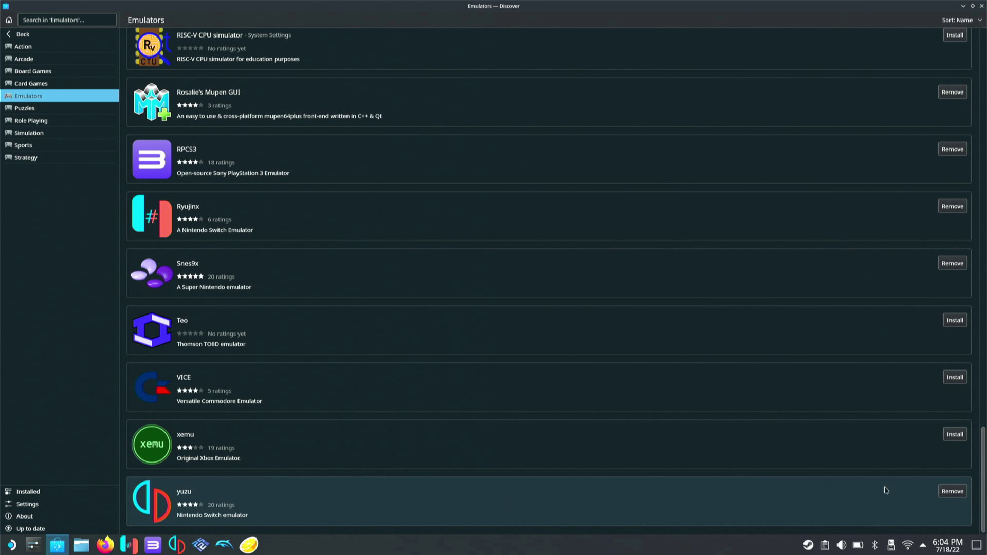
{"action": "left_click", "coordinate": [566, 494]}
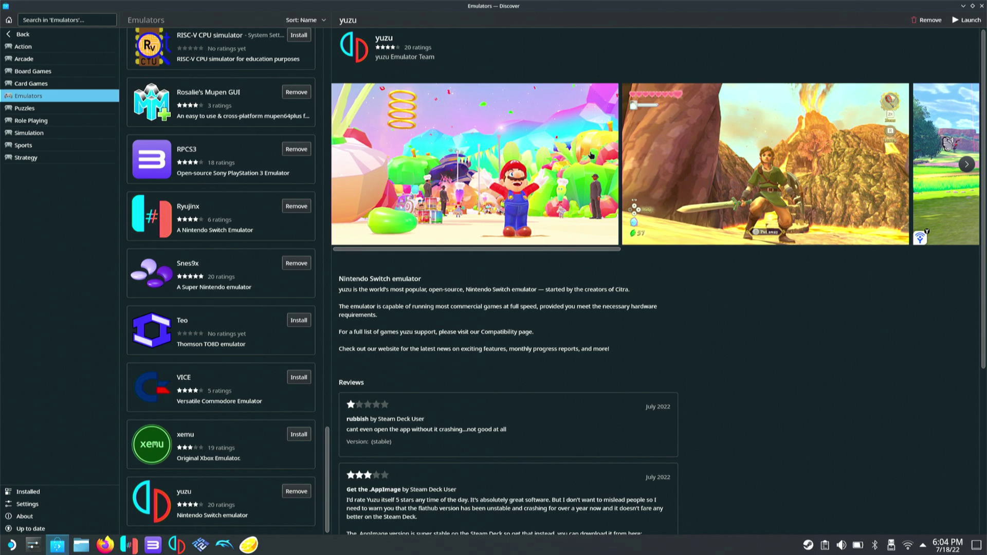
{"action": "left_click", "coordinate": [955, 22]}
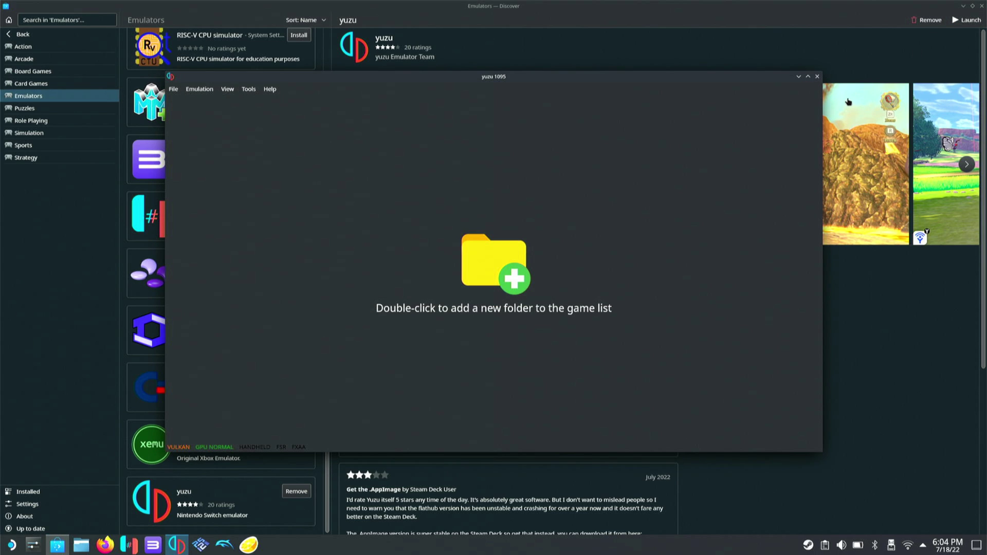
{"action": "left_click", "coordinate": [981, 6]}
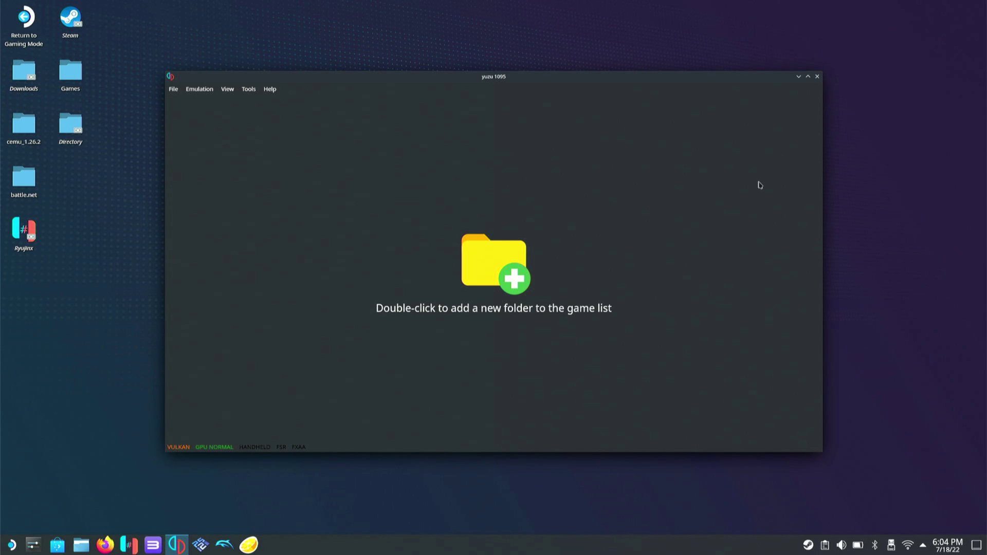
{"action": "right_click", "coordinate": [173, 545]}
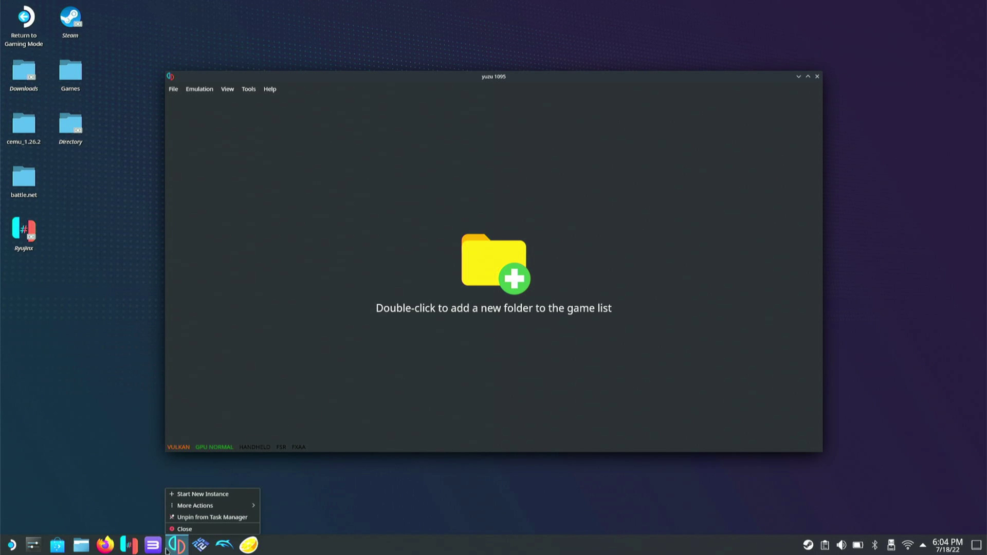
{"action": "left_click", "coordinate": [297, 518]}
{"action": "left_click", "coordinate": [12, 545]}
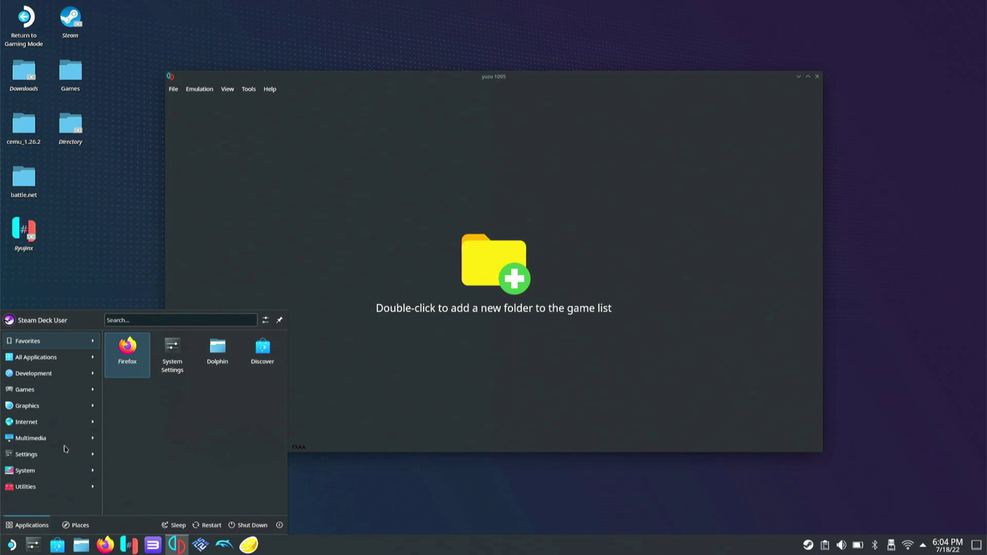
{"action": "left_click", "coordinate": [345, 466]}
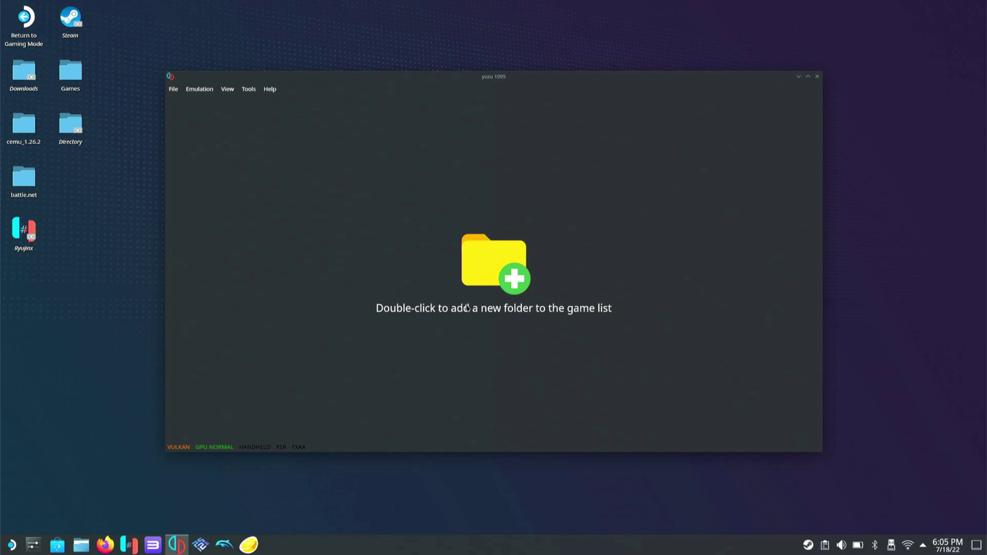
Step: Add the Roms folder inside YUZU FILES on the 238.3 GiB removable media as a game directory and scan its subfolders
{"action": "double_click", "coordinate": [491, 322]}
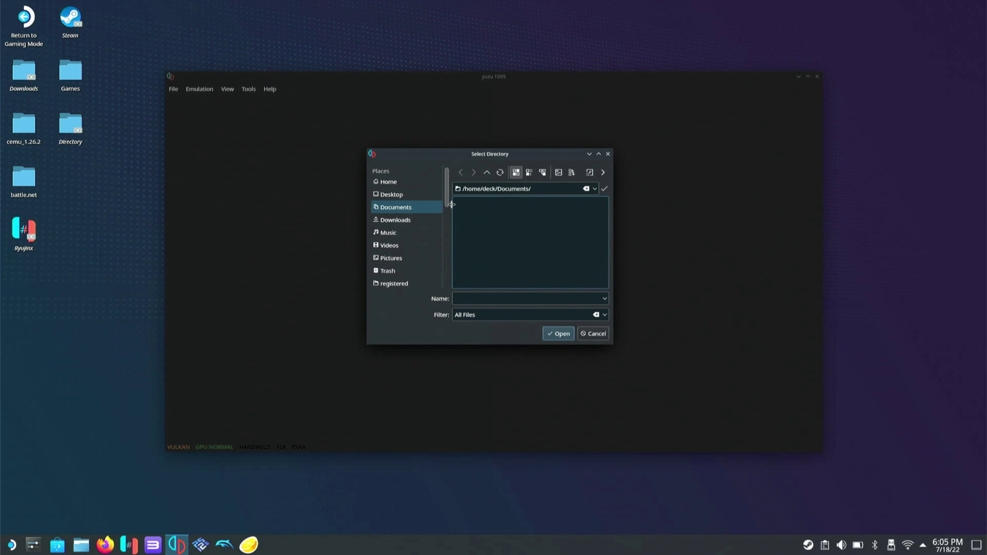
{"action": "scroll", "coordinate": [449, 206], "scroll_direction": "down", "scroll_amount": 5}
{"action": "left_click", "coordinate": [411, 280]}
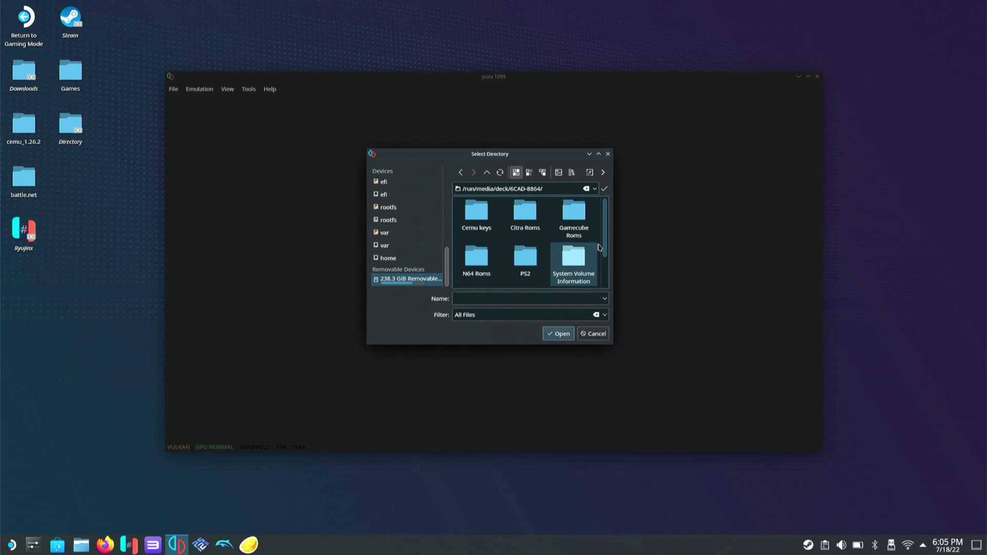
{"action": "scroll", "coordinate": [602, 262], "scroll_direction": "down", "scroll_amount": 2}
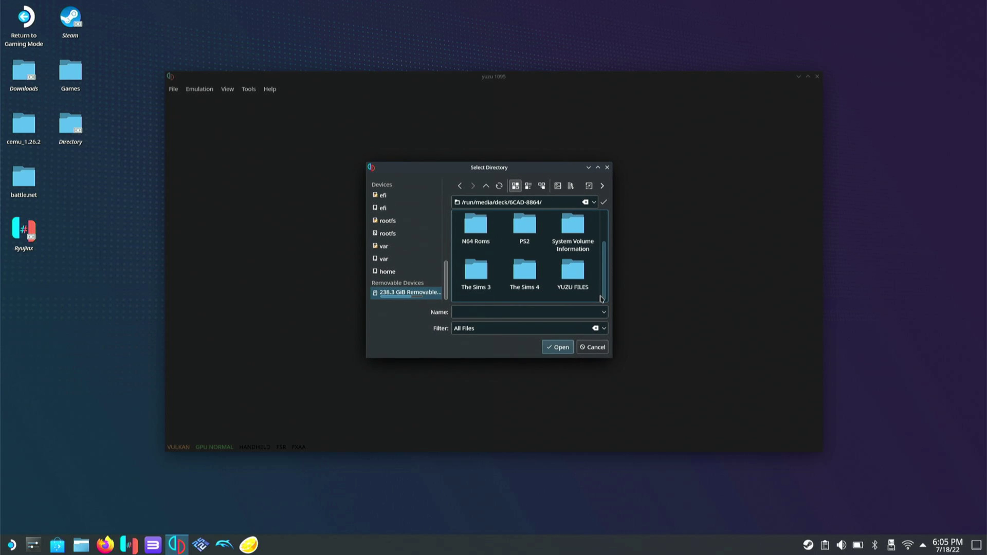
{"action": "double_click", "coordinate": [570, 281]}
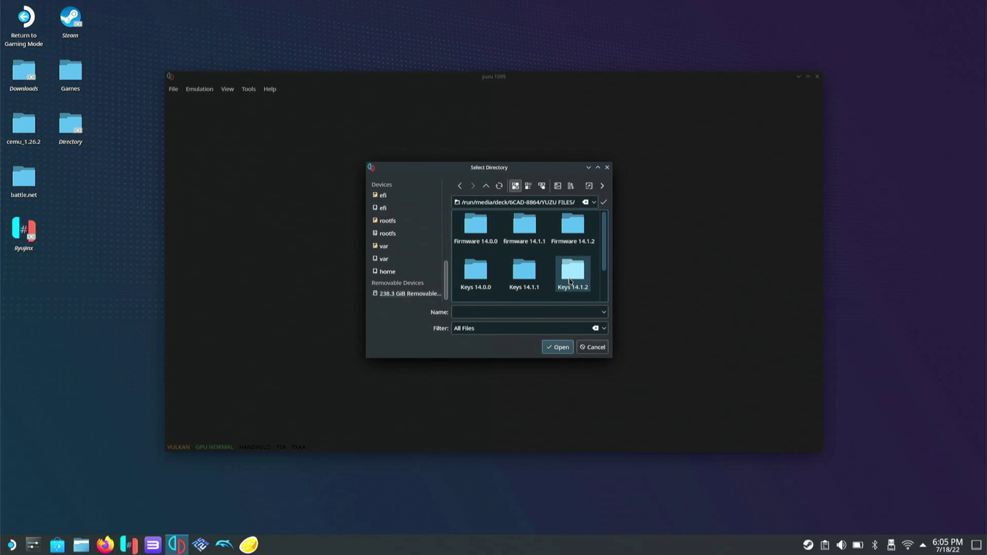
{"action": "scroll", "coordinate": [605, 253], "scroll_direction": "down", "scroll_amount": 2}
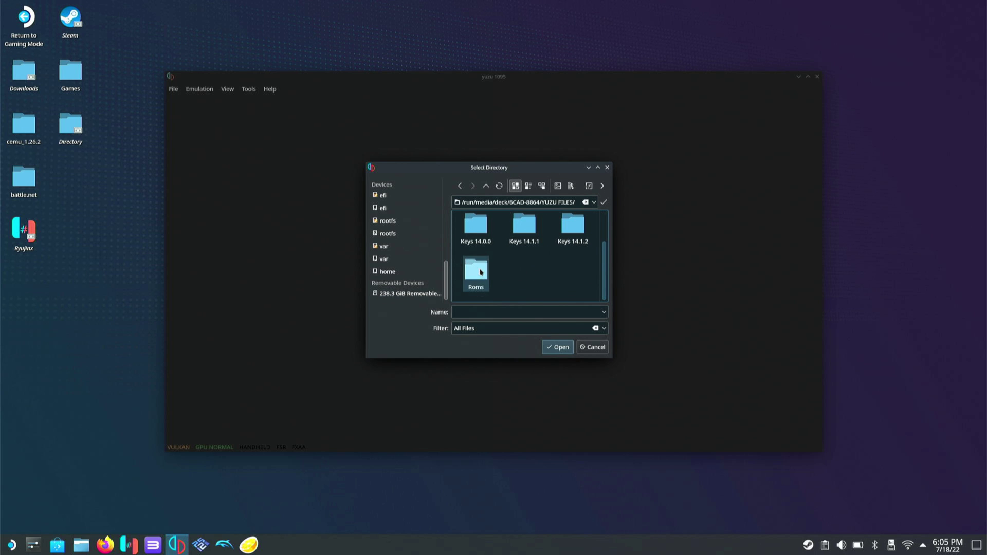
{"action": "right_click", "coordinate": [478, 274]}
{"action": "key", "text": "Escape"}
{"action": "left_click", "coordinate": [545, 354]}
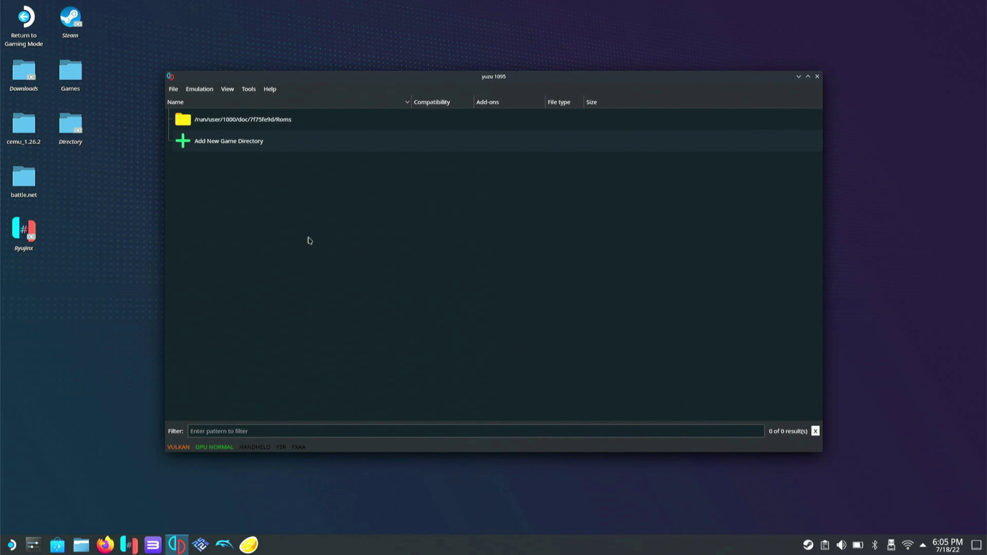
{"action": "right_click", "coordinate": [255, 119]}
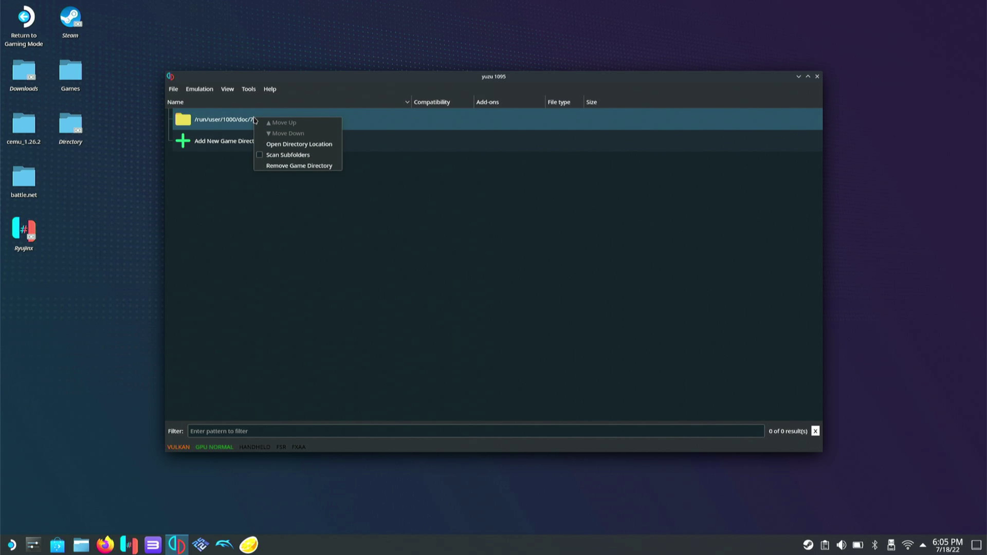
{"action": "left_click", "coordinate": [276, 155]}
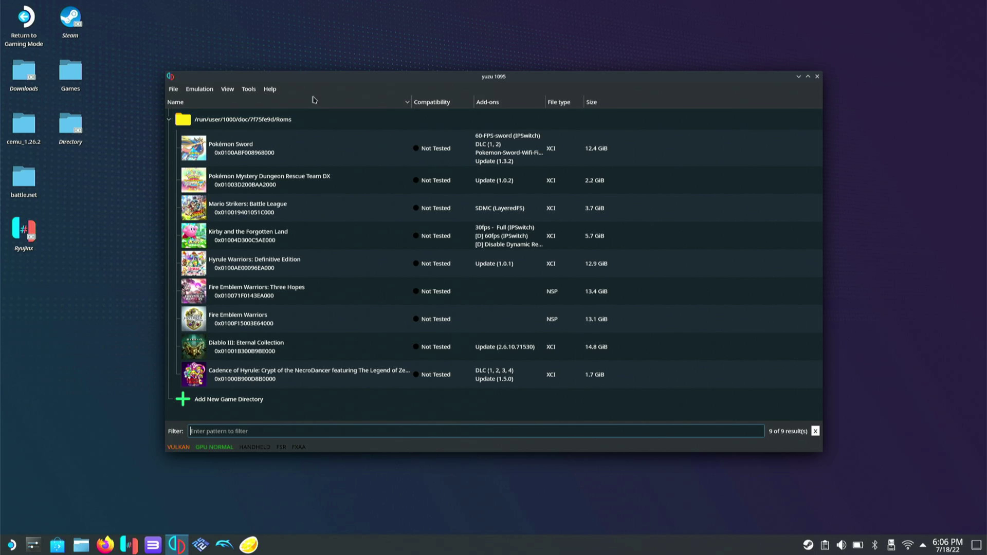
Step: Try to open the yuzu data folder from the emulator
{"action": "left_click", "coordinate": [200, 89]}
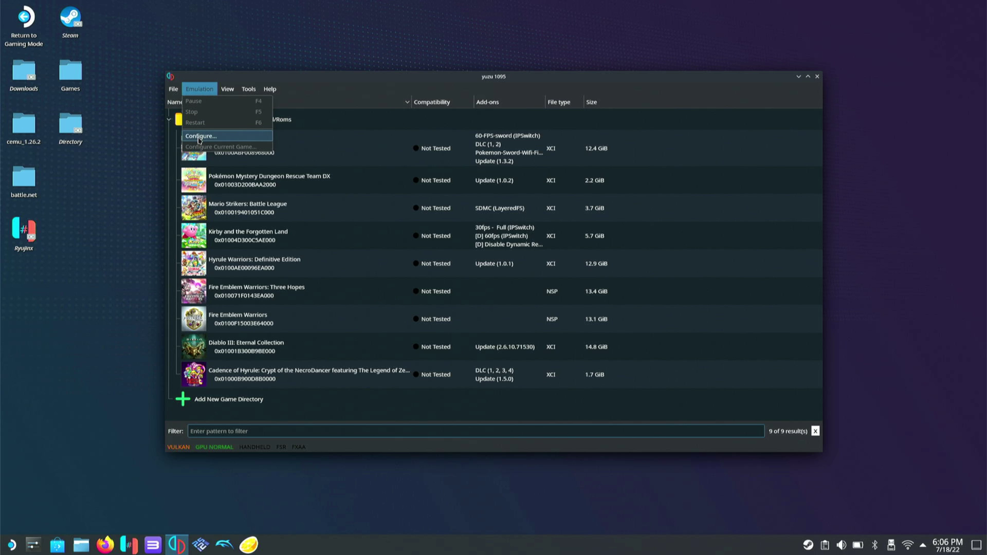
{"action": "left_click", "coordinate": [173, 89]}
{"action": "left_click", "coordinate": [200, 169]}
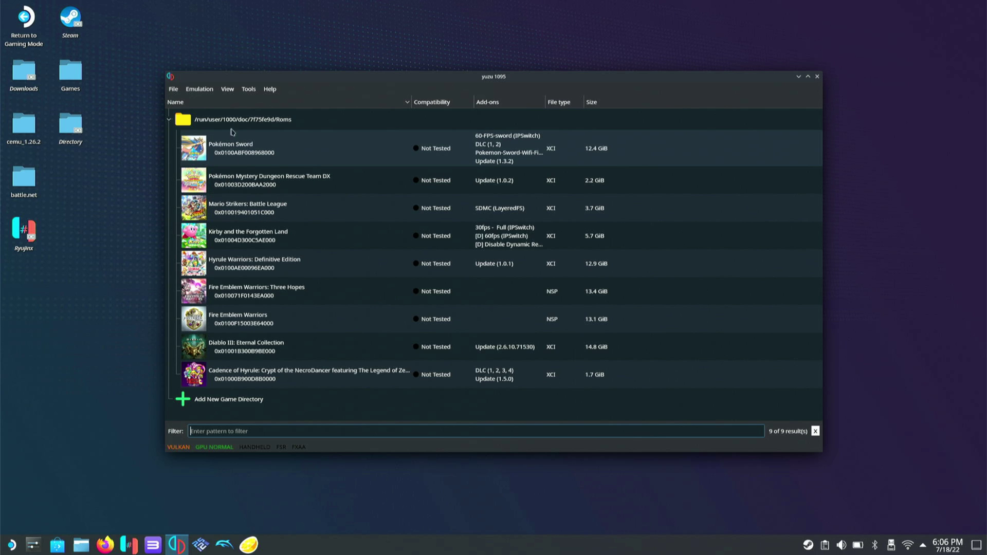
{"action": "left_click", "coordinate": [173, 89]}
{"action": "left_click", "coordinate": [198, 165]}
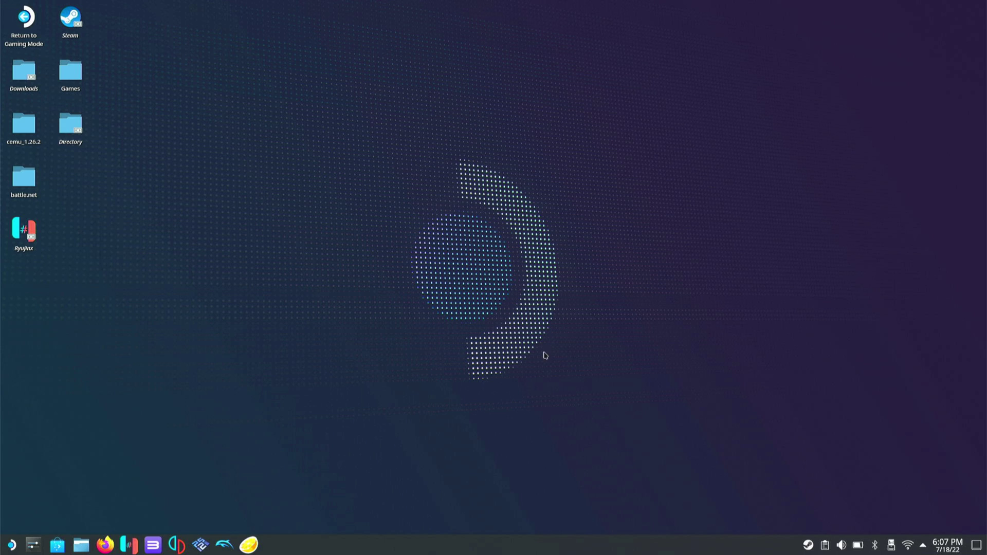
Step: Relaunch yuzu and mount the 238.3 GiB removable media, closing its file manager window
{"action": "left_click", "coordinate": [179, 549]}
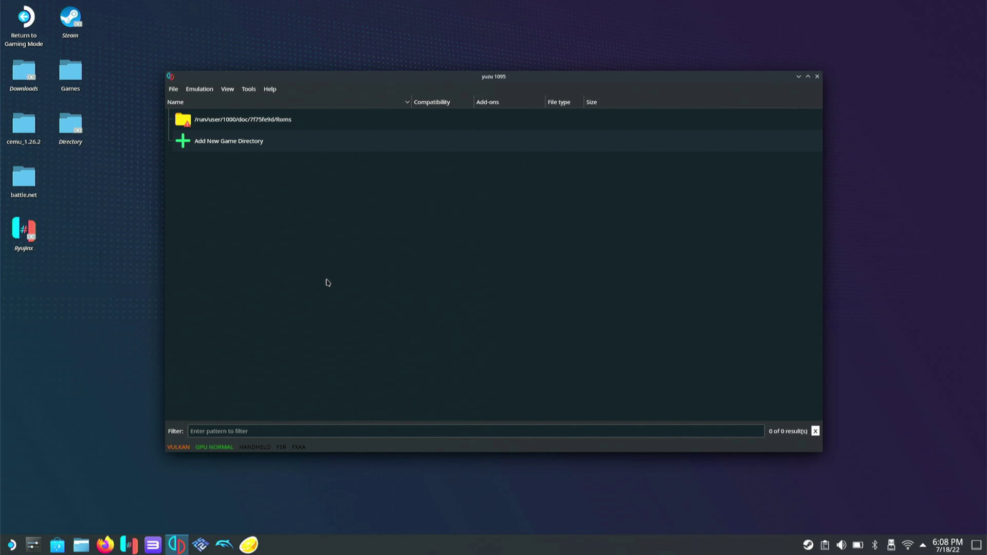
{"action": "left_click", "coordinate": [891, 545]}
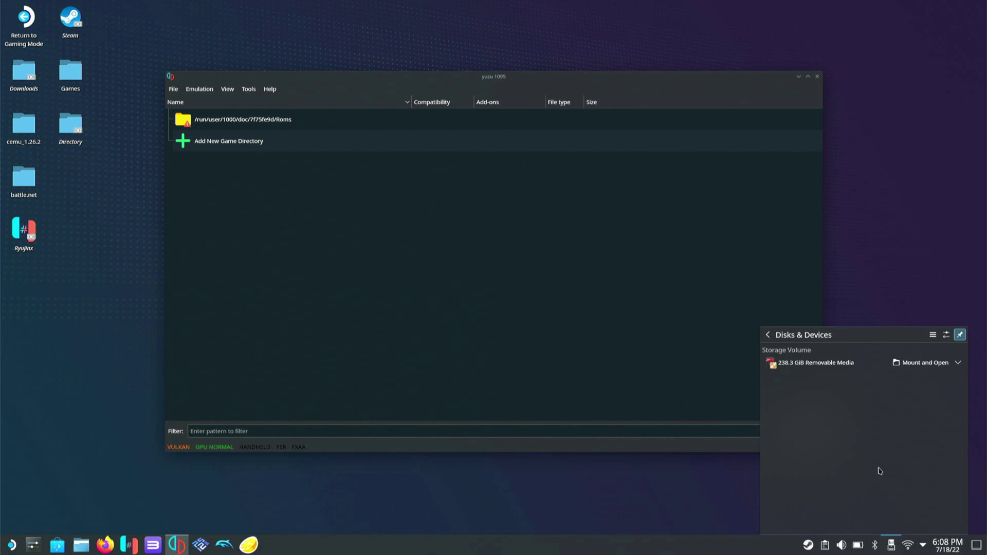
{"action": "left_click", "coordinate": [922, 362]}
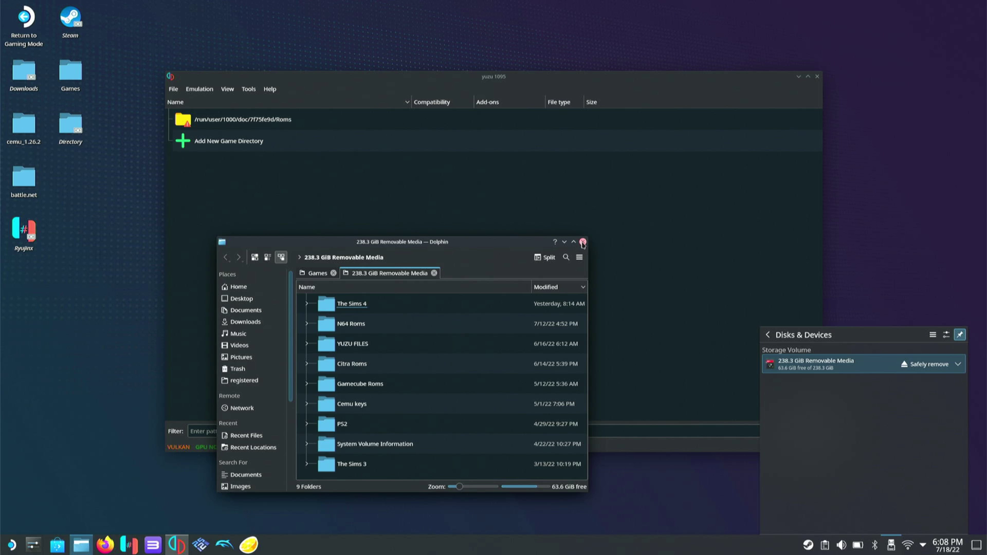
{"action": "left_click", "coordinate": [582, 242]}
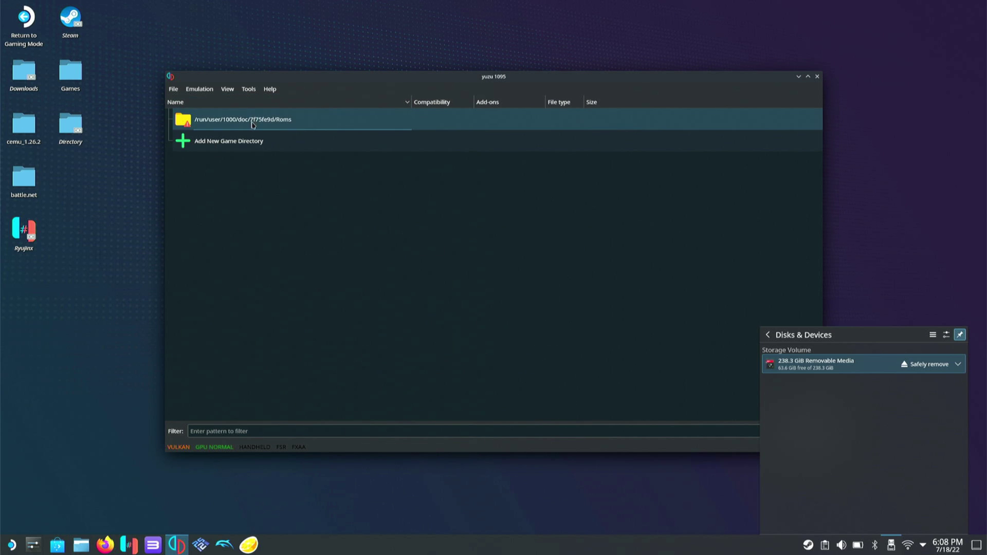
Step: Replace the listed game directory with the Roms folder from YUZU FILES on the removable media, with subfolder scanning enabled
{"action": "right_click", "coordinate": [252, 125]}
{"action": "left_click", "coordinate": [270, 174]}
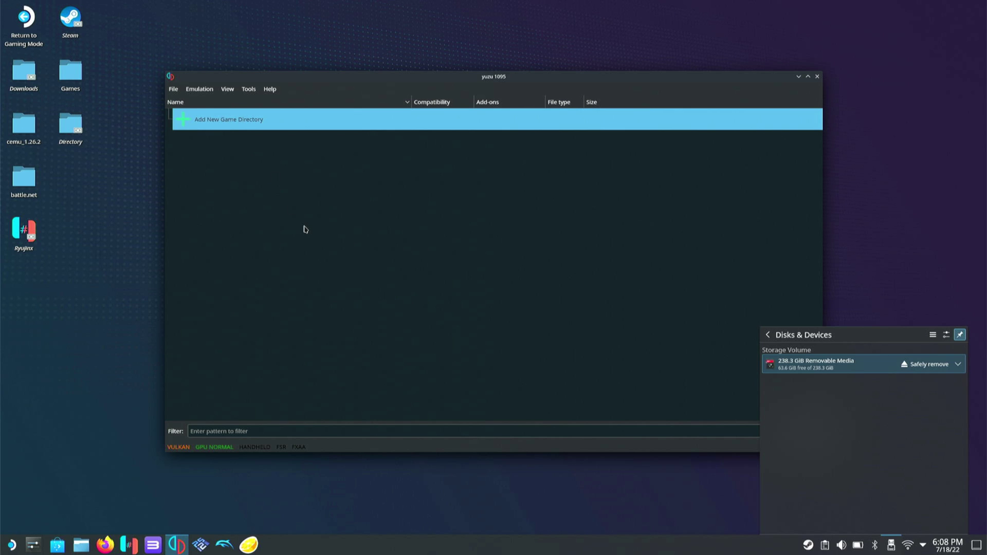
{"action": "double_click", "coordinate": [223, 127]}
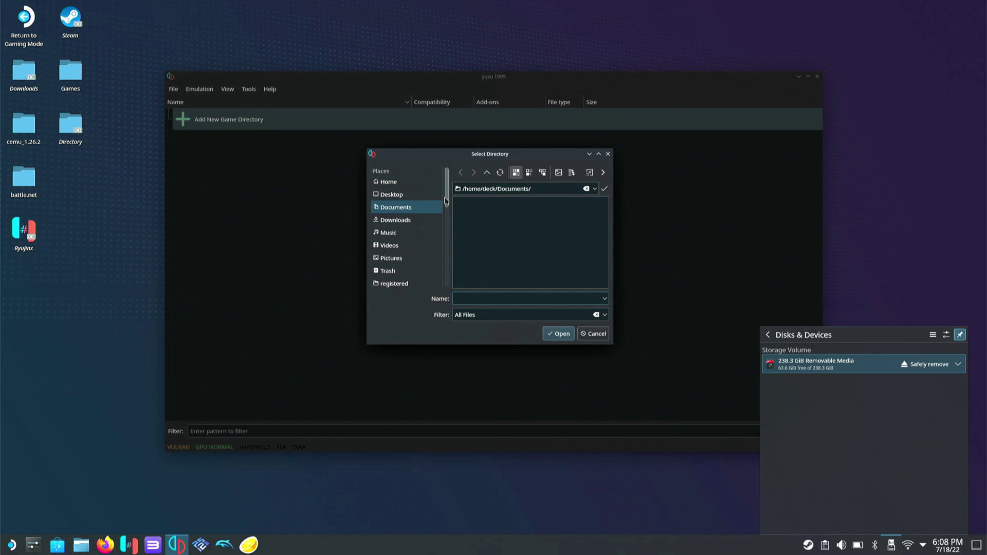
{"action": "left_click_drag", "start_coordinate": [445, 201], "coordinate": [446, 280]}
{"action": "left_click", "coordinate": [409, 279]}
{"action": "scroll", "coordinate": [586, 245], "scroll_direction": "down", "scroll_amount": 2}
{"action": "double_click", "coordinate": [585, 247]}
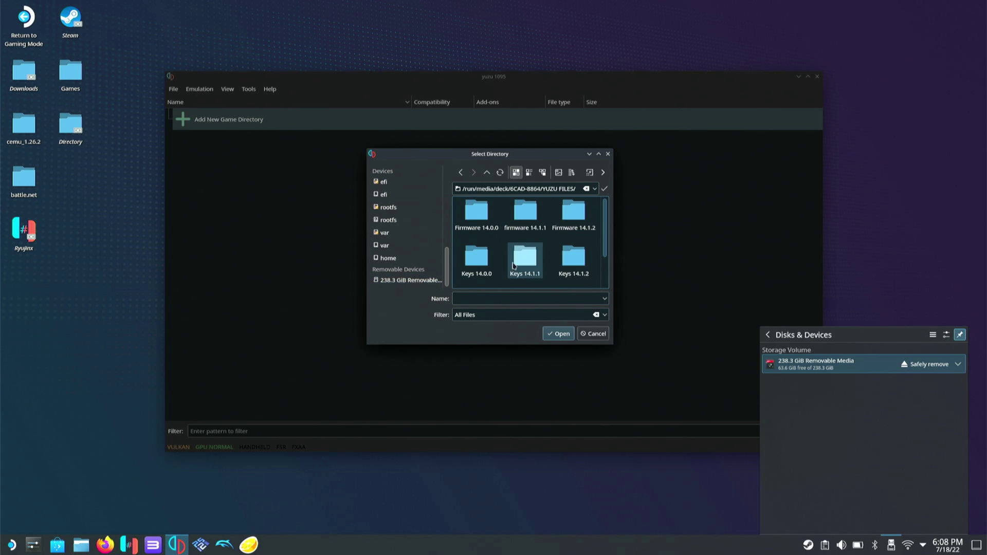
{"action": "left_click_drag", "start_coordinate": [605, 237], "coordinate": [605, 298]}
{"action": "right_click", "coordinate": [475, 252]}
{"action": "left_click", "coordinate": [476, 257]}
{"action": "left_click", "coordinate": [550, 336]}
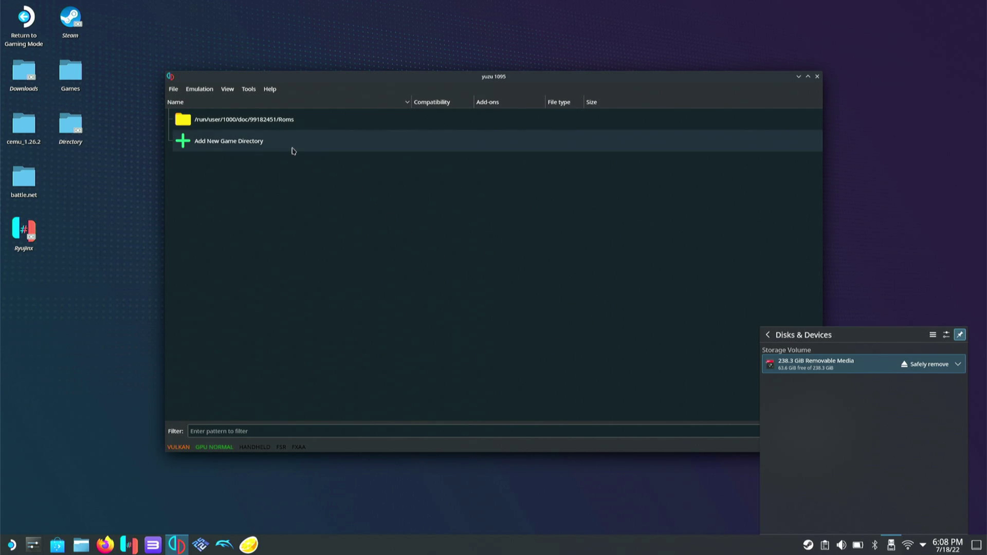
{"action": "right_click", "coordinate": [231, 118]}
{"action": "left_click", "coordinate": [270, 153]}
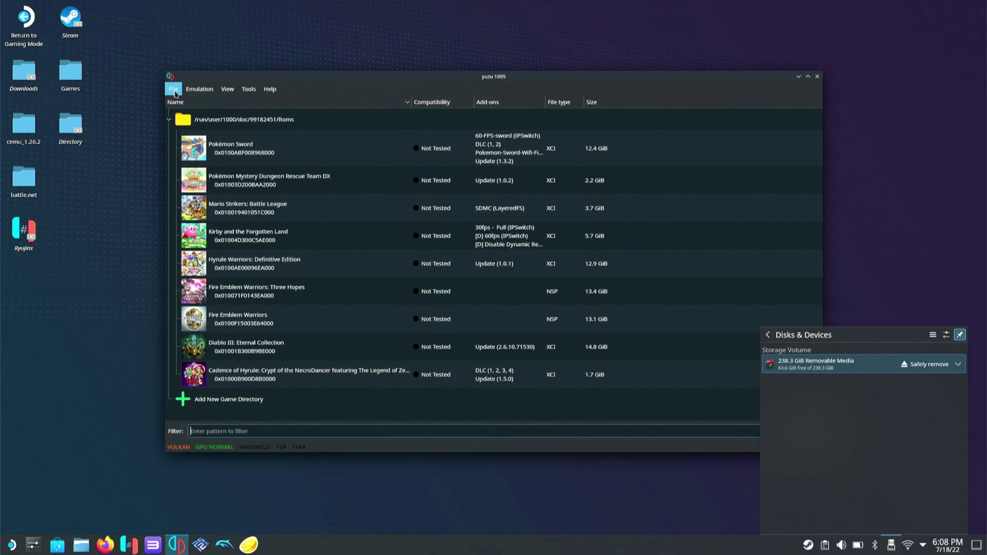
Step: Open the yuzu data folder from the emulator and move its window higher on the desktop
{"action": "left_click", "coordinate": [175, 92]}
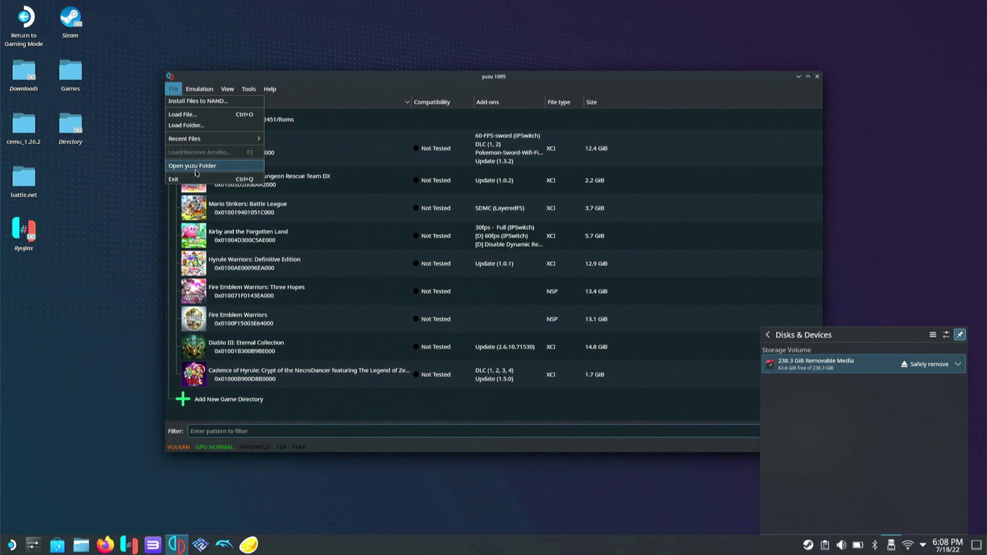
{"action": "left_click", "coordinate": [196, 166]}
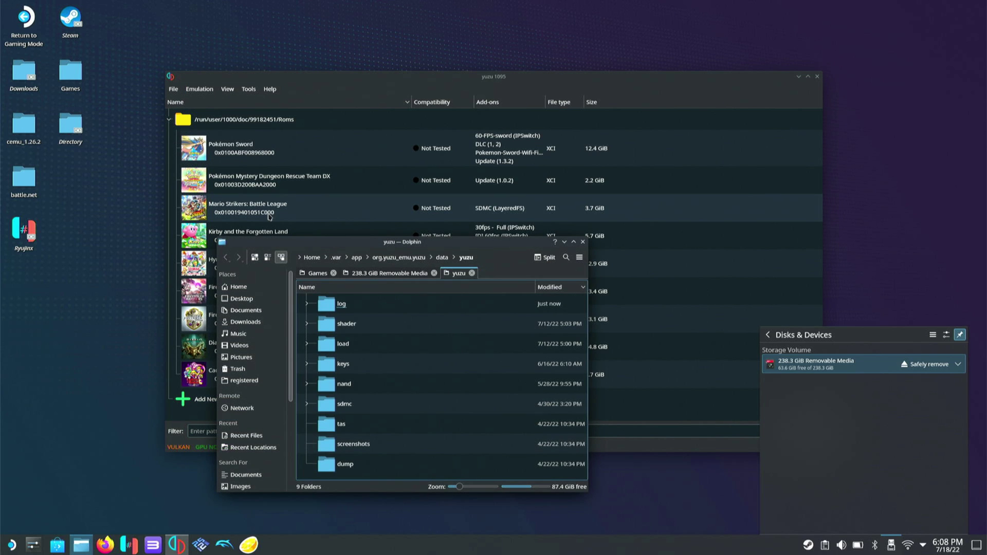
{"action": "left_click_drag", "start_coordinate": [354, 242], "coordinate": [335, 180]}
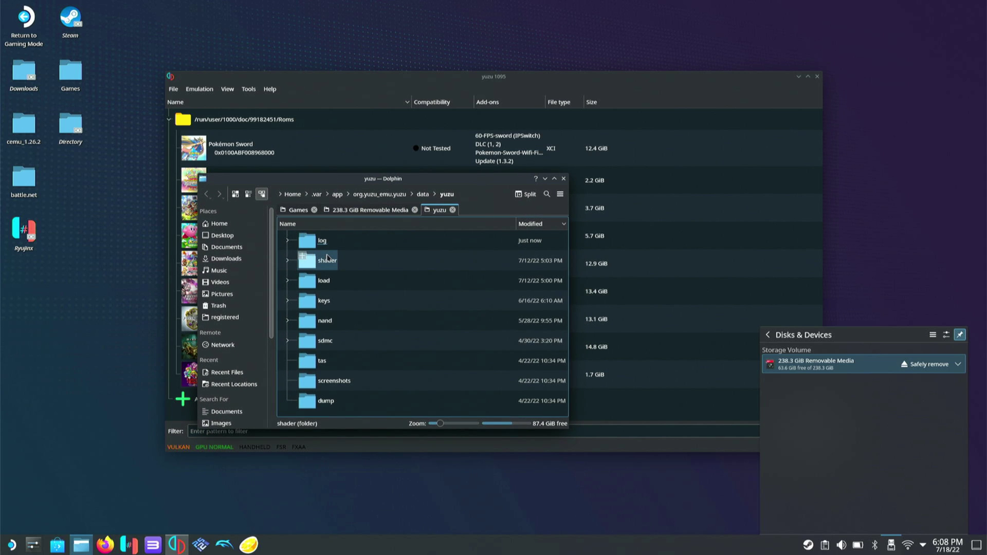
Step: Open the registered folder under nand/system/Contents in yuzu's data folder and shift the window slightly on the desktop
{"action": "left_click", "coordinate": [325, 321]}
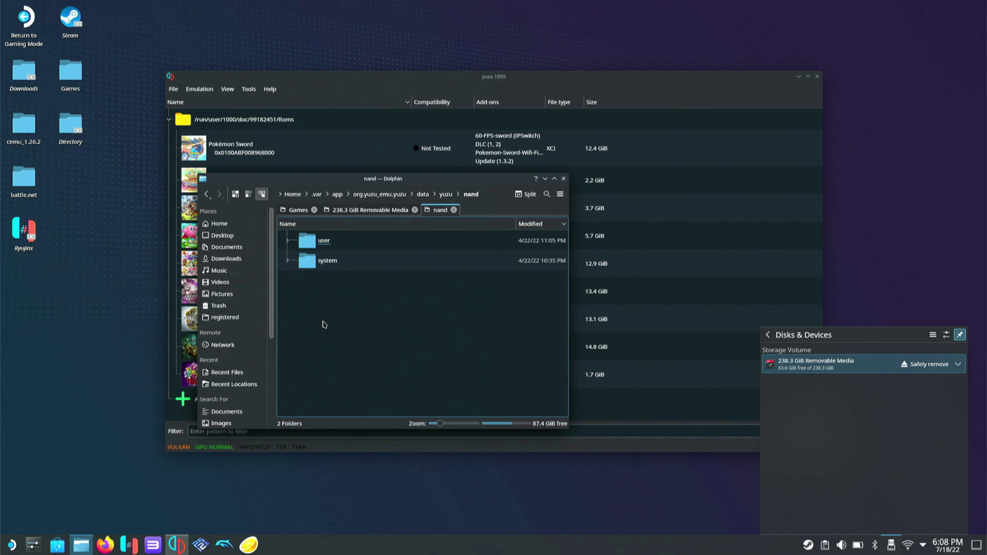
{"action": "left_click", "coordinate": [327, 261]}
{"action": "left_click", "coordinate": [327, 261]}
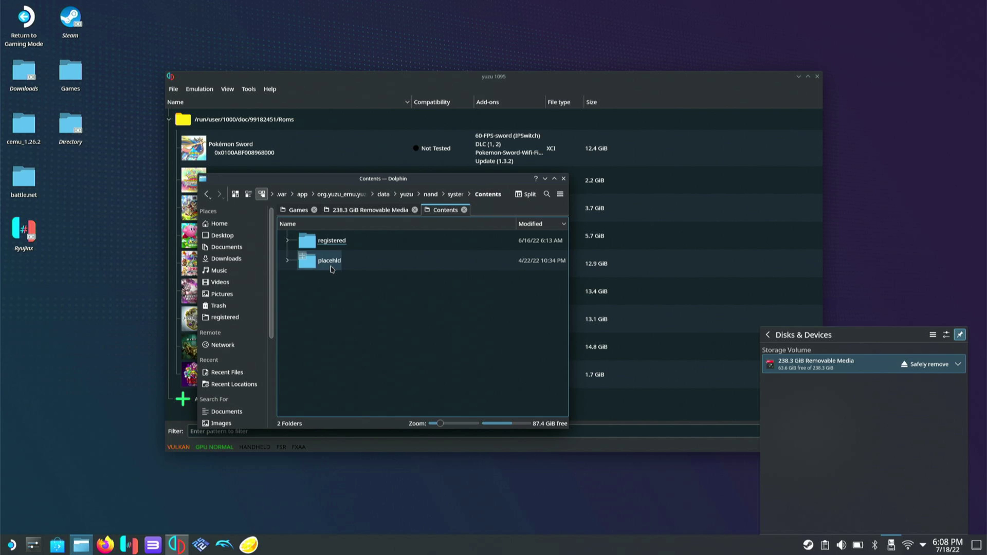
{"action": "left_click", "coordinate": [332, 242]}
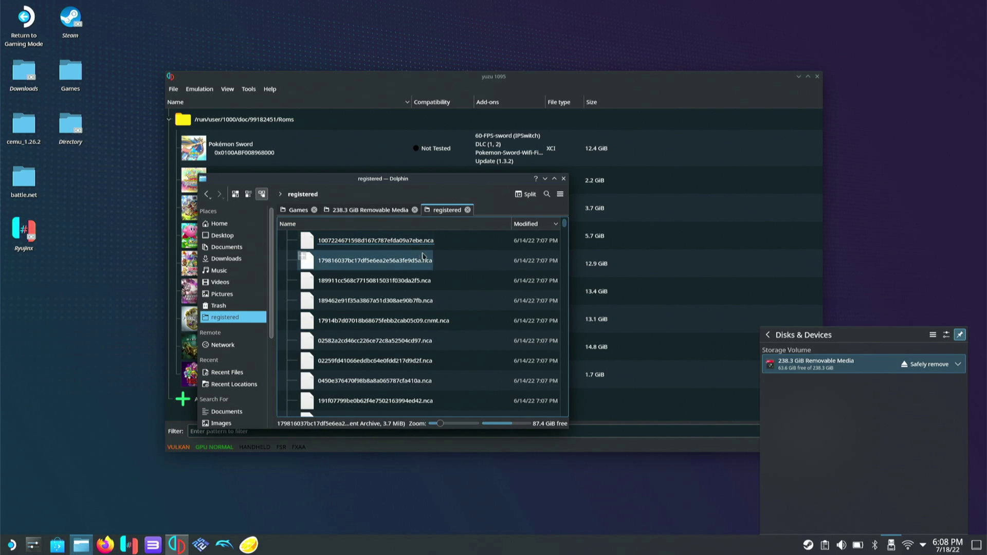
{"action": "left_click_drag", "start_coordinate": [239, 184], "coordinate": [279, 173]}
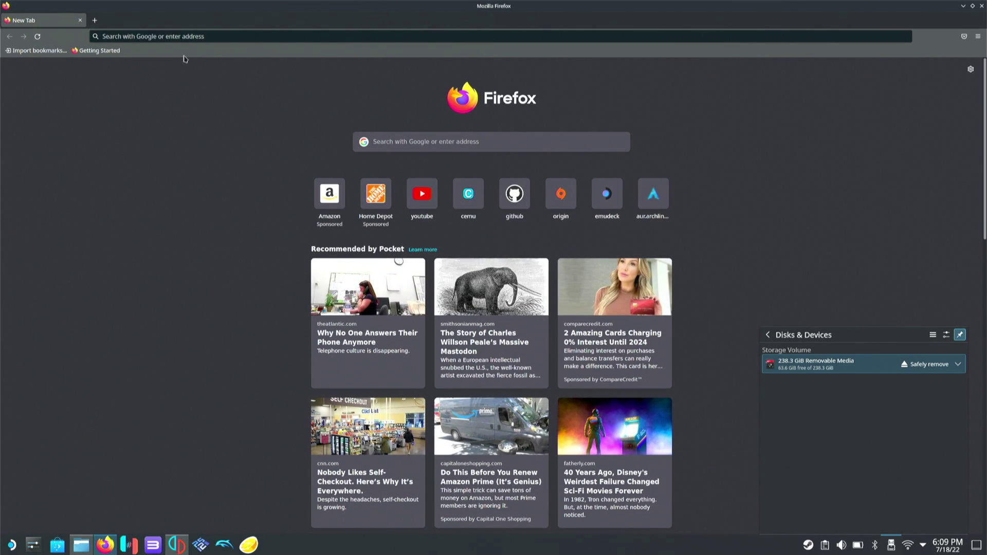
Step: Switch to Firefox and search the web for "switch firmware"
{"action": "left_click", "coordinate": [192, 36]}
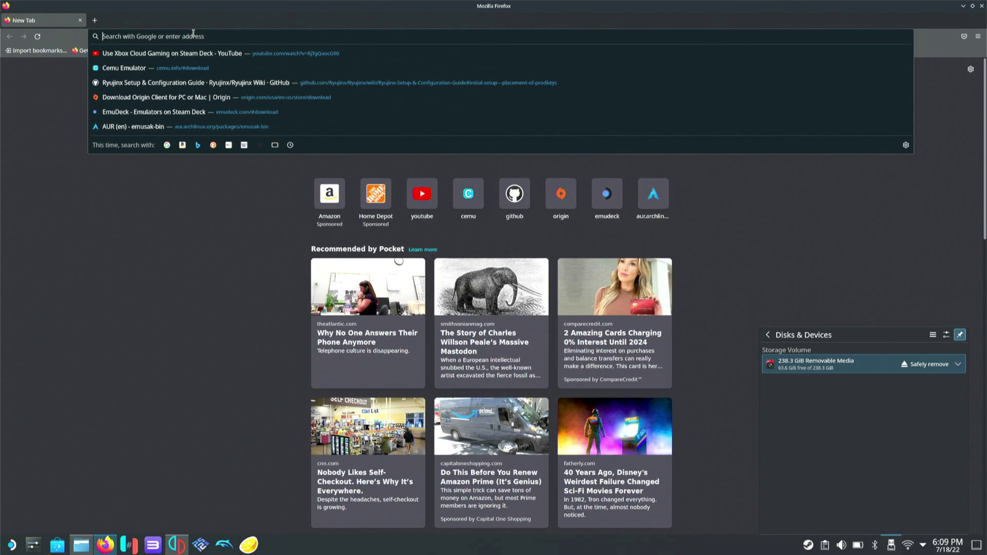
{"action": "type", "text": "swi"}
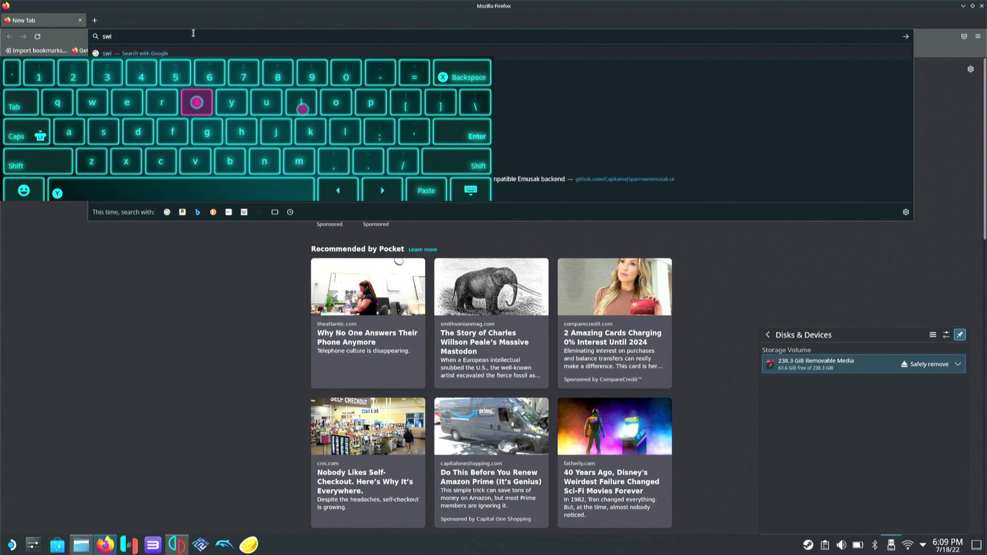
{"action": "type", "text": "tch"}
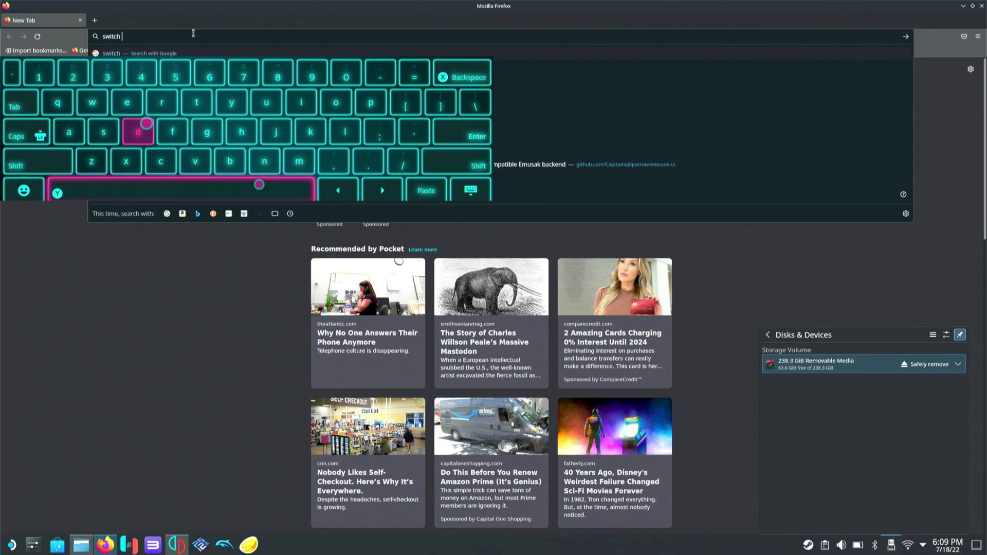
{"action": "type", "text": " fi"}
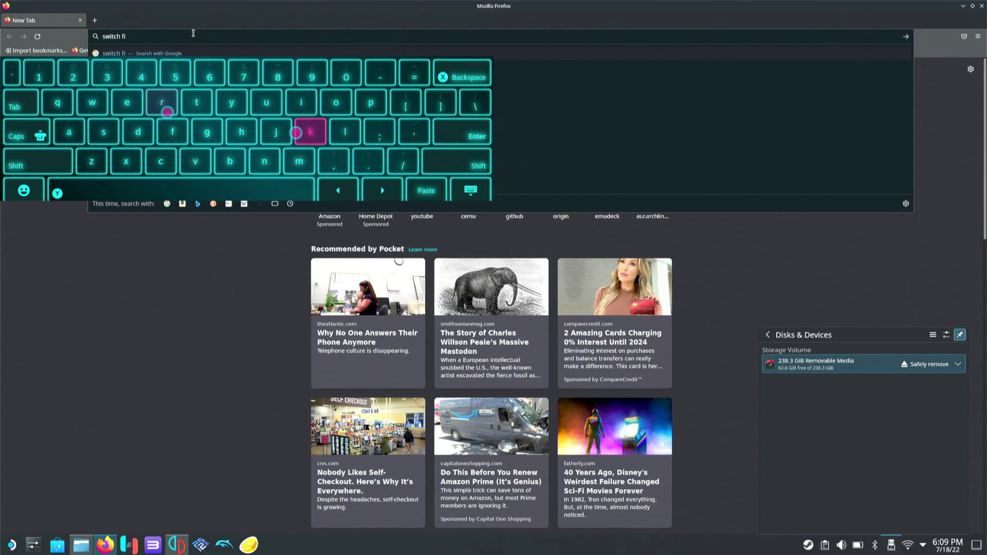
{"action": "type", "text": "rmw"}
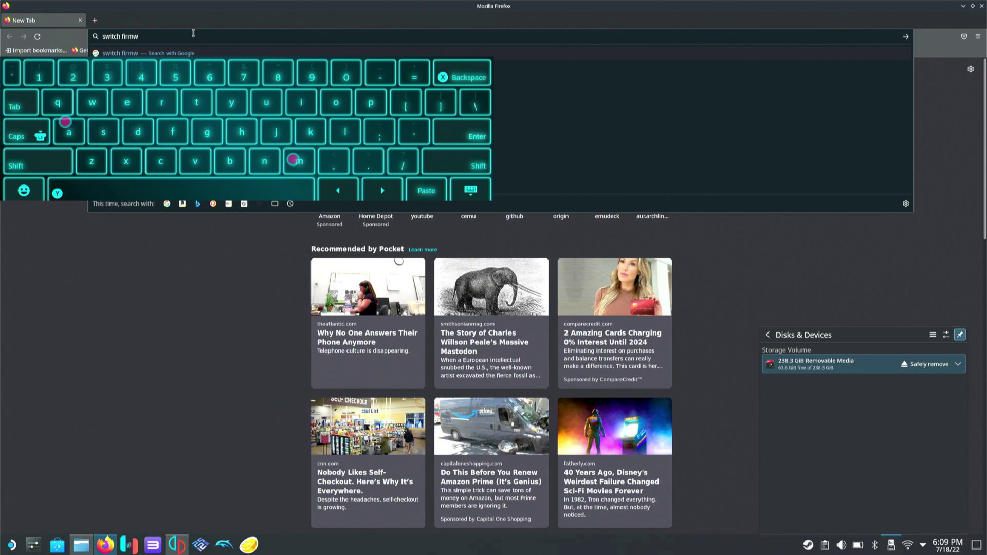
{"action": "type", "text": "are"}
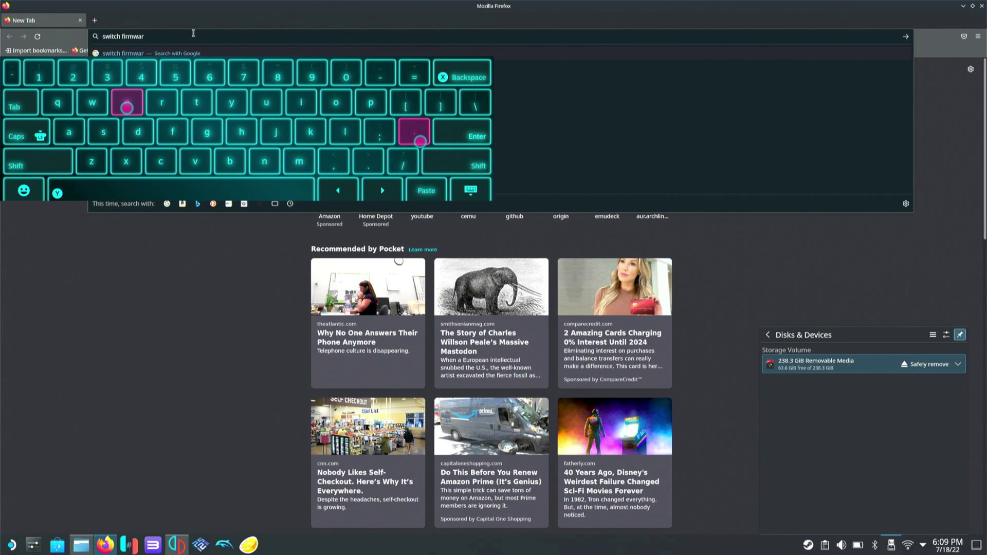
{"action": "key", "text": "Return"}
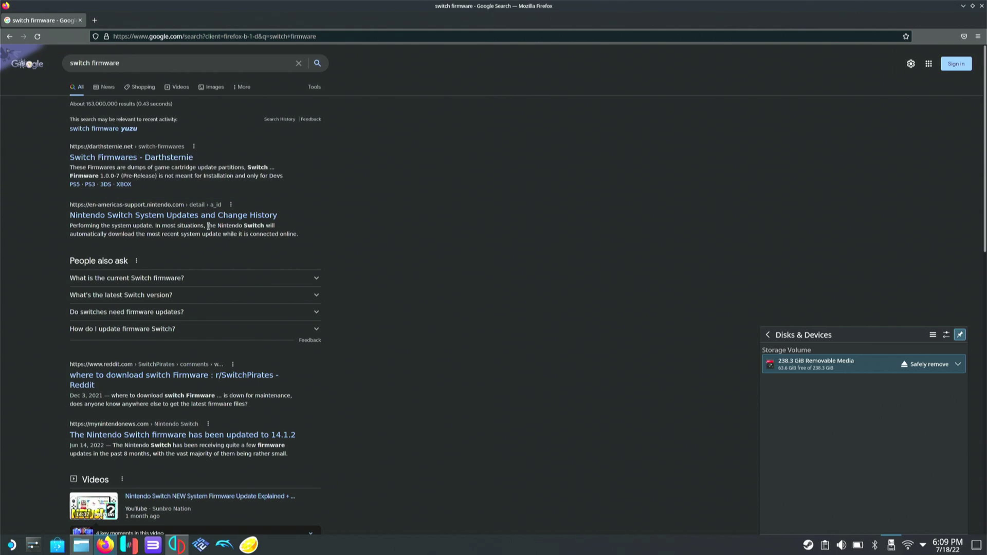
Step: Open the Darthsternie Switch Firmwares page from the search results and dismiss the Disks & Devices popup
{"action": "left_click_drag", "start_coordinate": [213, 234], "coordinate": [281, 277]}
{"action": "left_click_drag", "start_coordinate": [264, 119], "coordinate": [524, 129]}
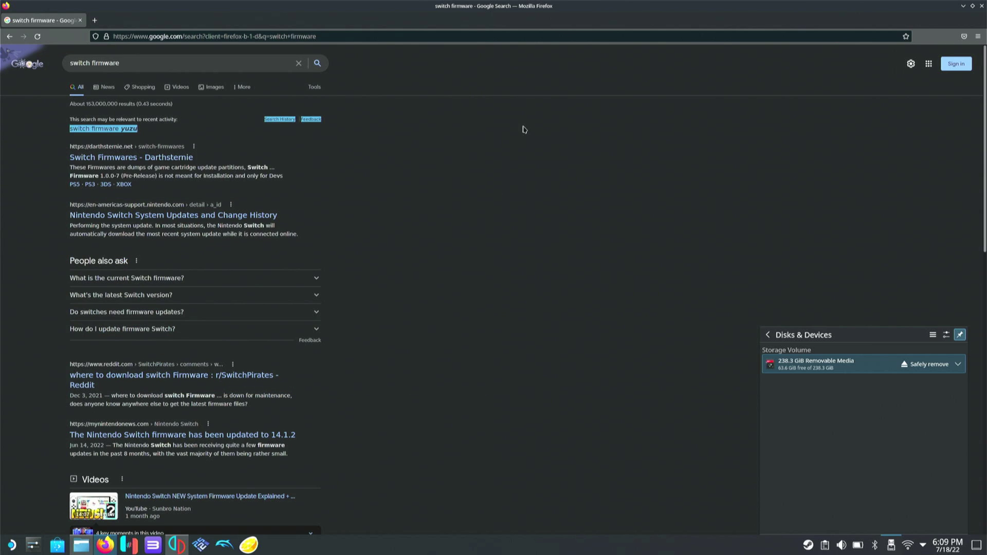
{"action": "double_click", "coordinate": [524, 129]}
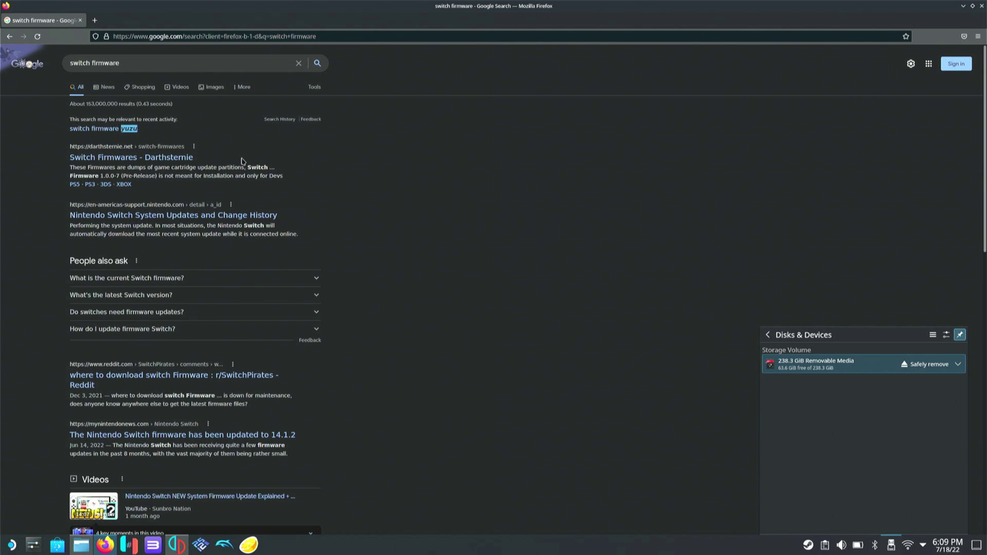
{"action": "left_click", "coordinate": [153, 160]}
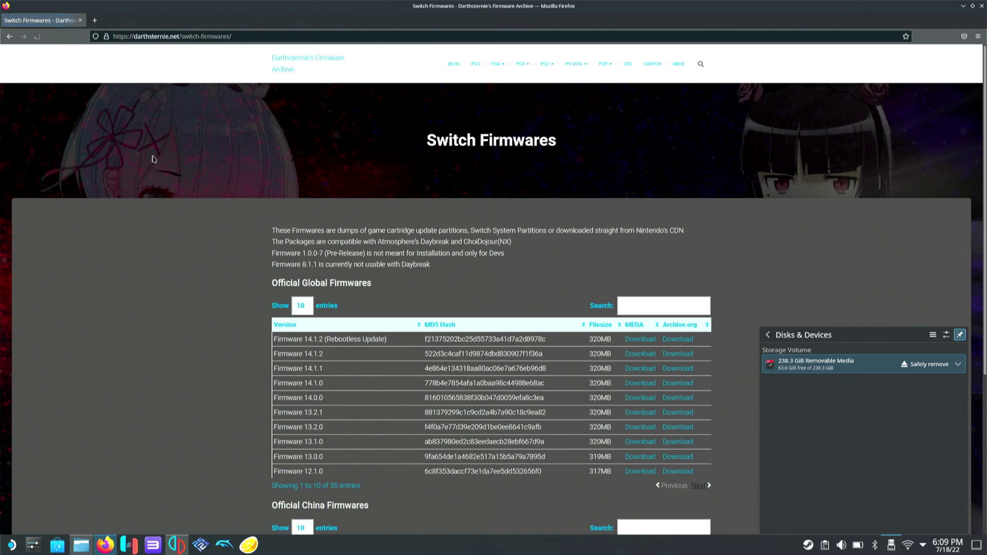
{"action": "left_click", "coordinate": [890, 545]}
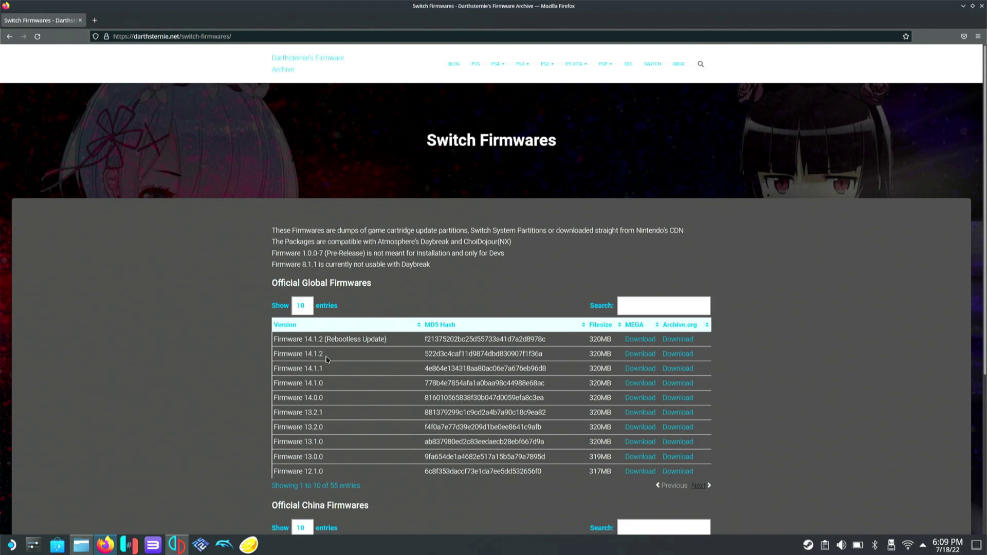
Step: Download Firmware 14.1.2 from the Official Global Firmwares list via MEGA and open the zip with Ark
{"action": "left_click", "coordinate": [640, 355]}
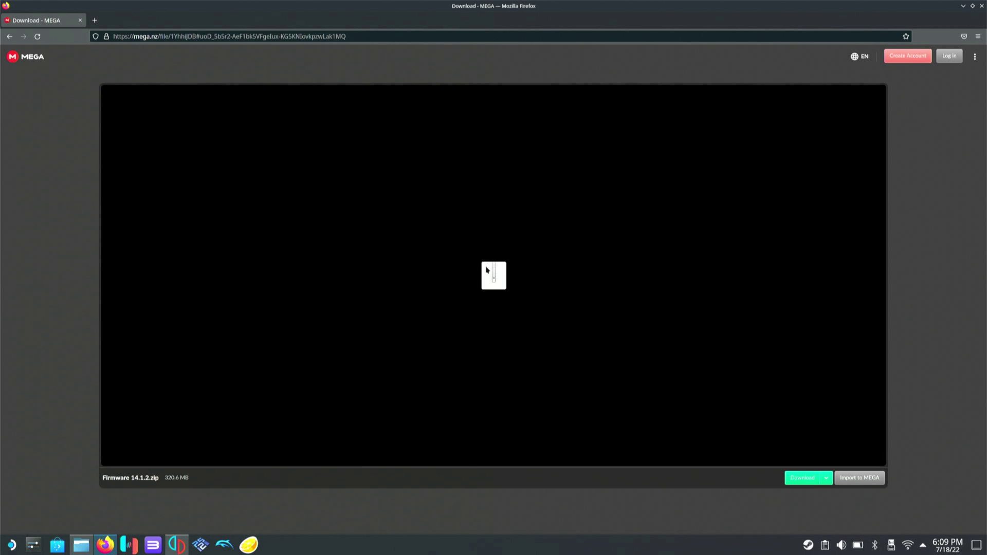
{"action": "left_click", "coordinate": [813, 482]}
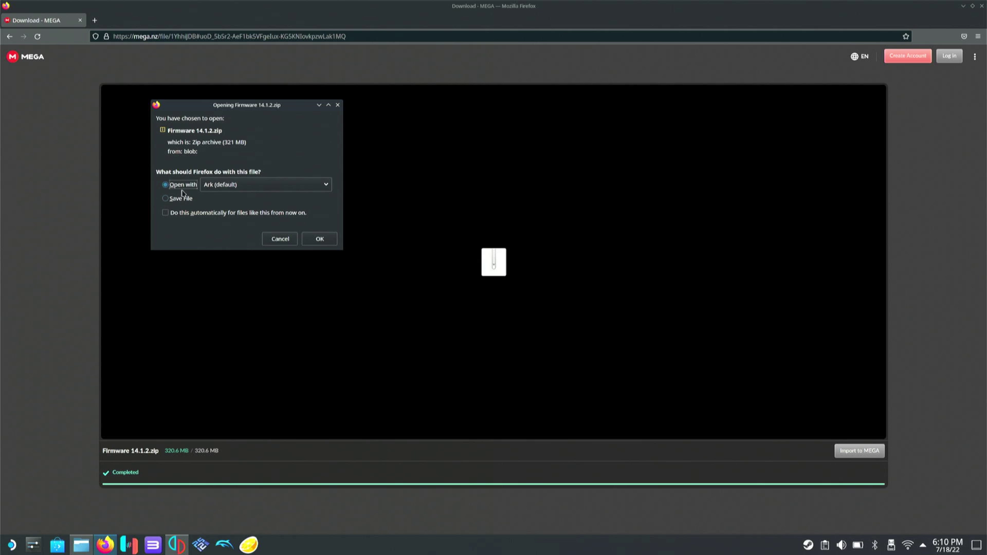
{"action": "left_click", "coordinate": [311, 240]}
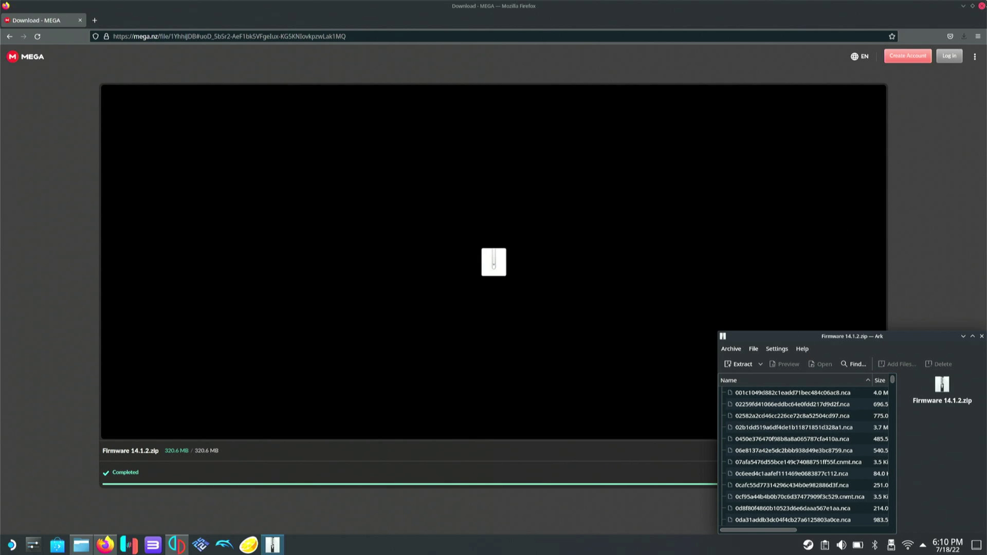
Step: Minimize the browser, file manager and yuzu windows, leaving only the Firmware 14.1.2.zip archive open
{"action": "left_click", "coordinate": [962, 6]}
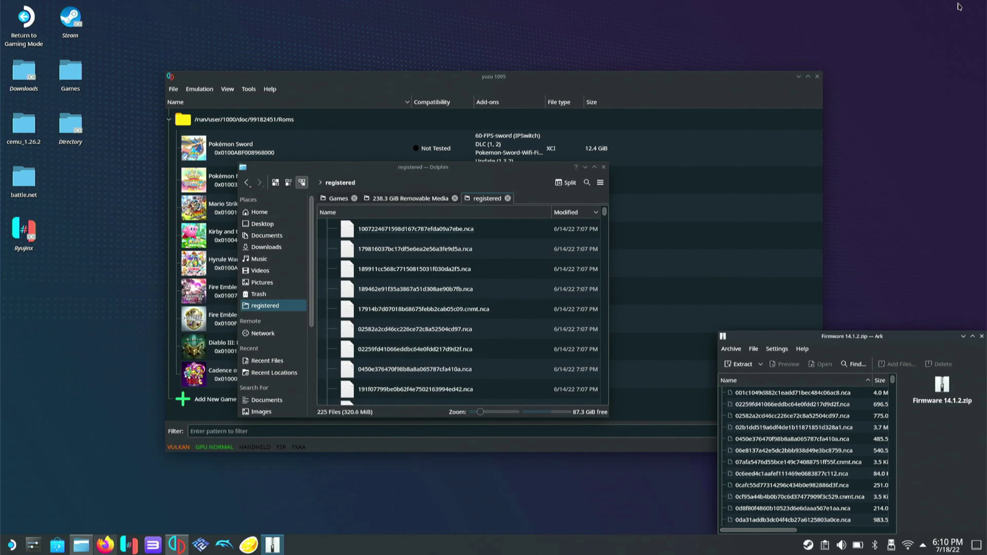
{"action": "left_click", "coordinate": [585, 167]}
{"action": "left_click", "coordinate": [798, 76]}
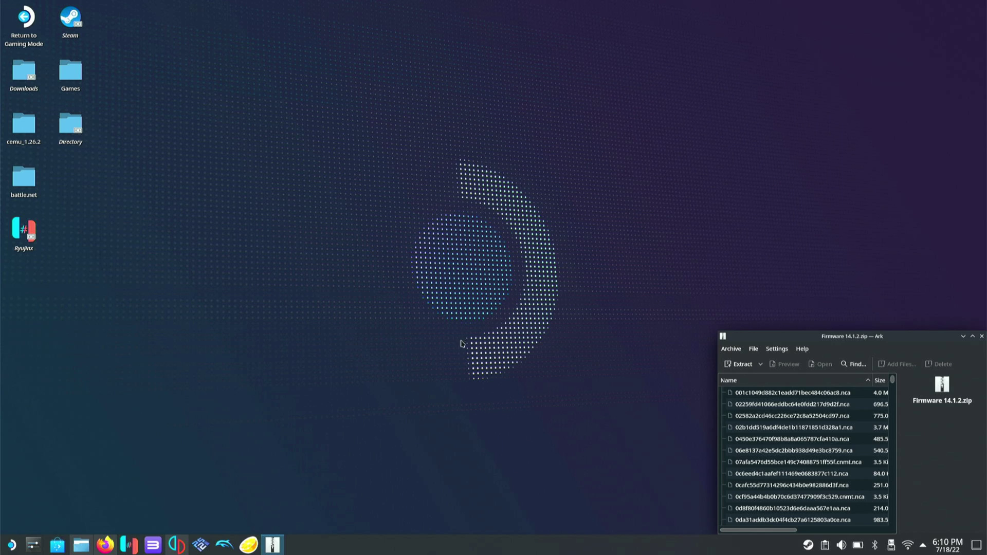
Step: Extract the whole firmware archive into a new Desktop folder named New Folder, keeping the Firmware 14.1.2 subfolder option
{"action": "left_click", "coordinate": [760, 364]}
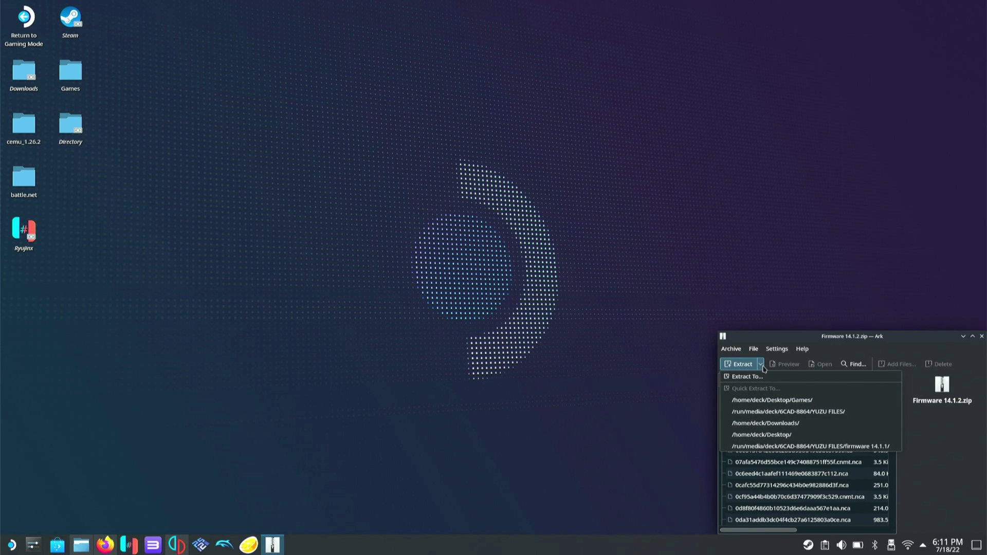
{"action": "left_click", "coordinate": [761, 377]}
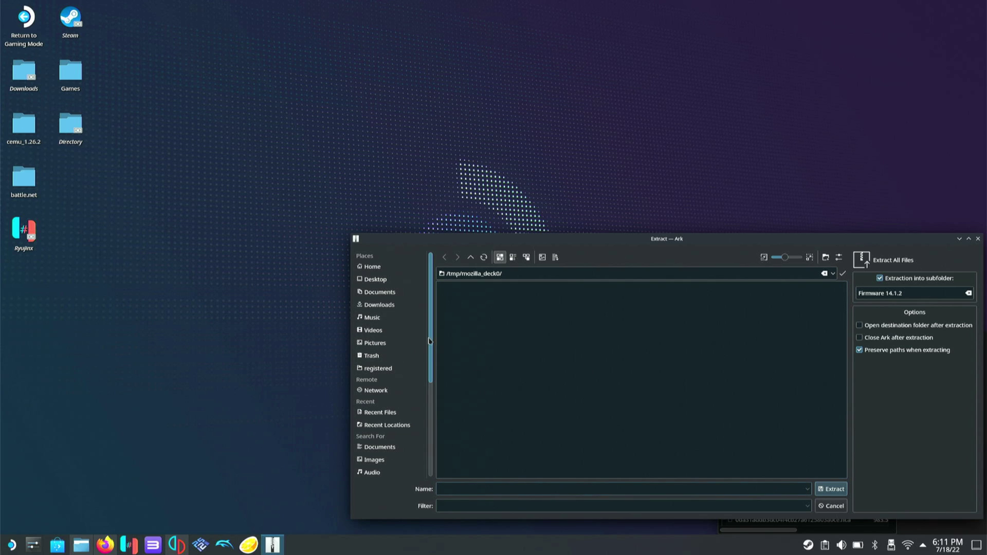
{"action": "scroll", "coordinate": [393, 271], "scroll_direction": "down", "scroll_amount": 1}
{"action": "left_click", "coordinate": [390, 258]}
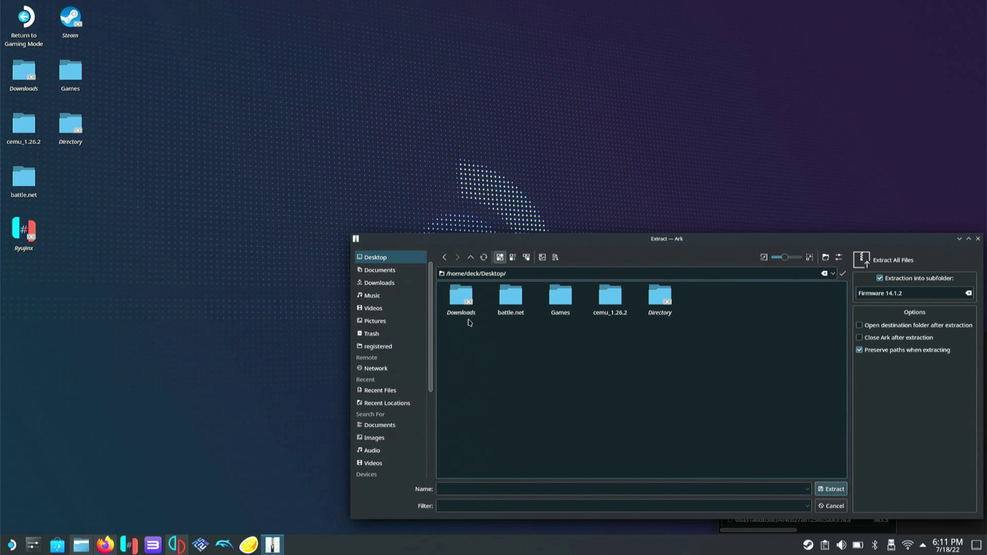
{"action": "right_click", "coordinate": [595, 345]}
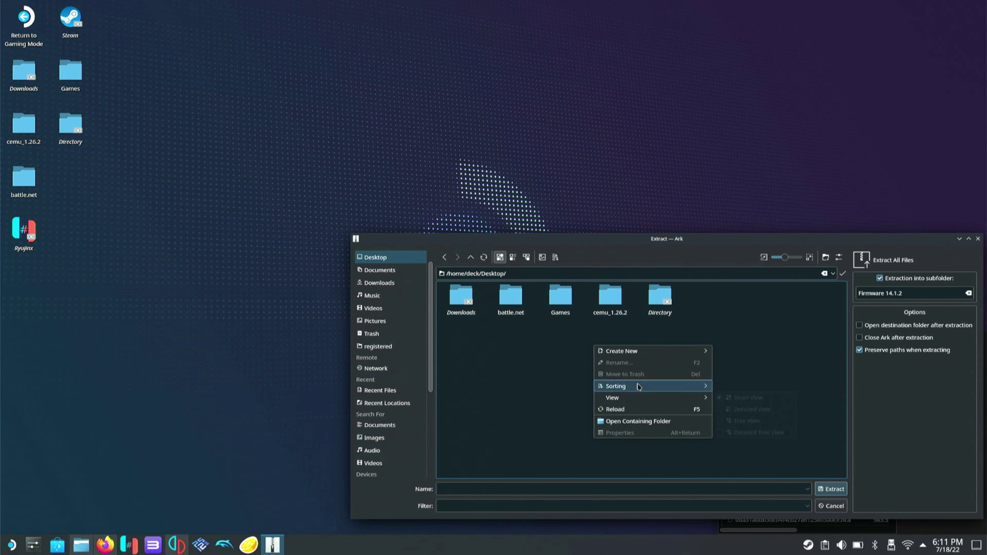
{"action": "mouse_move", "coordinate": [704, 351]}
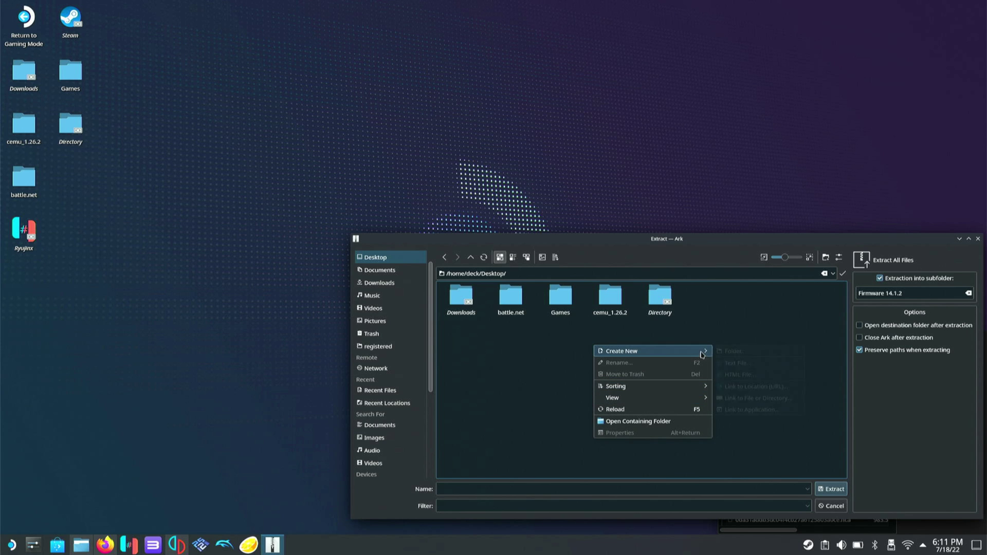
{"action": "left_click", "coordinate": [732, 351]}
{"action": "left_click", "coordinate": [689, 380]}
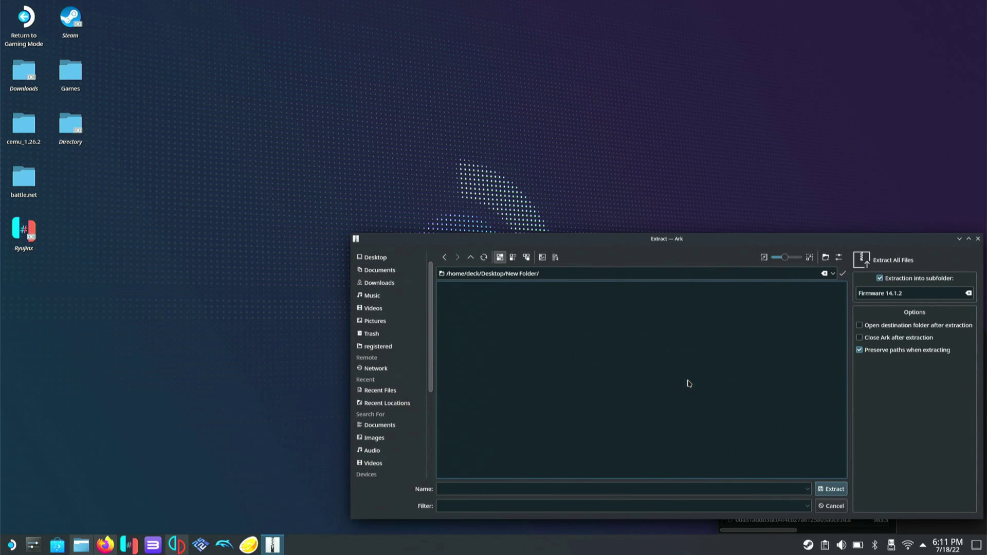
{"action": "left_click", "coordinate": [824, 491]}
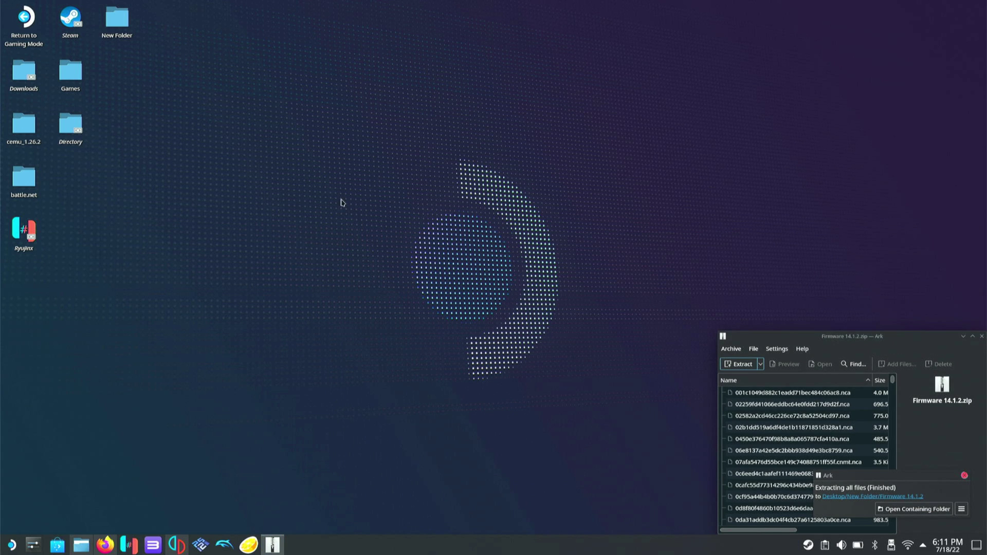
Step: Open the extracted Firmware 14.1.2 folder inside New Folder on the desktop and close the archive window
{"action": "double_click", "coordinate": [117, 21]}
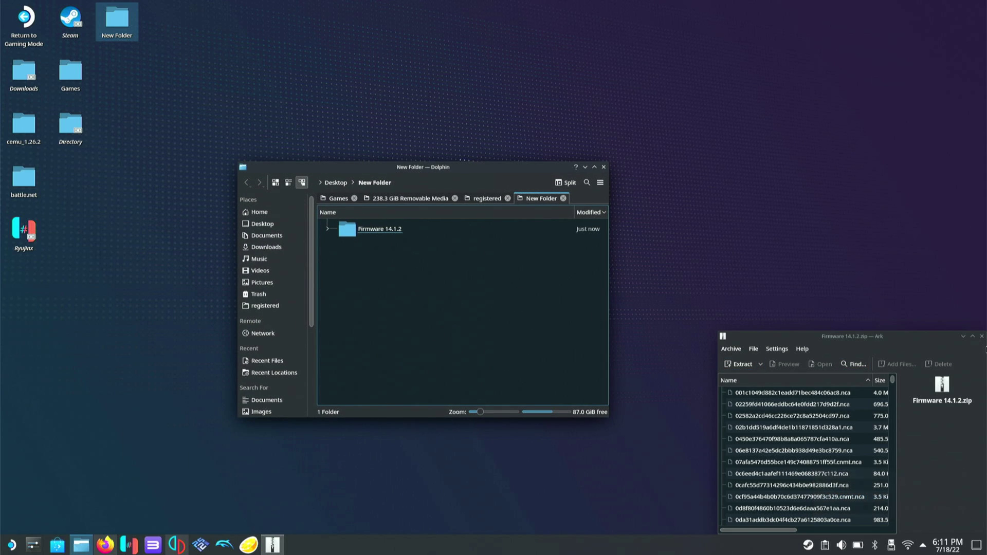
{"action": "left_click", "coordinate": [981, 337]}
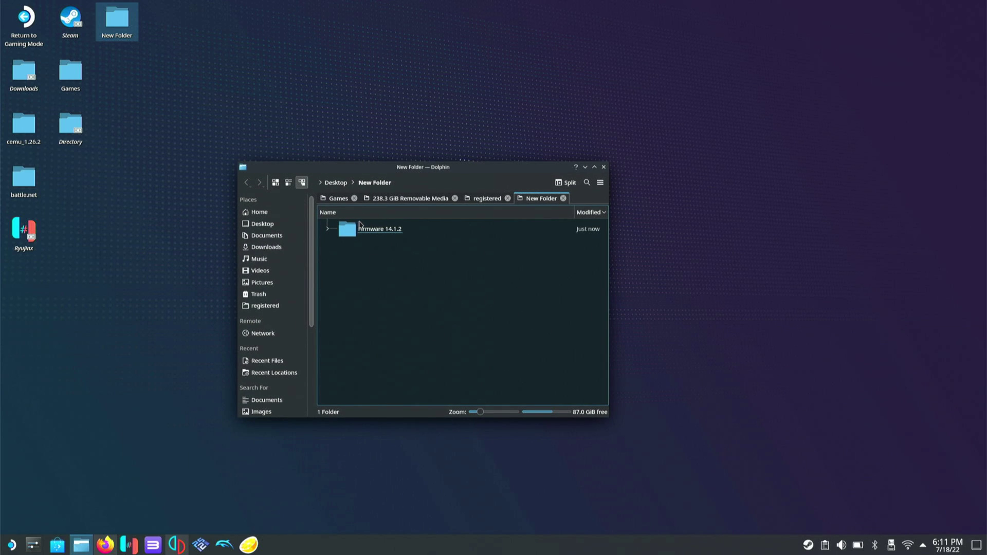
{"action": "left_click", "coordinate": [360, 227]}
{"action": "double_click", "coordinate": [380, 230]}
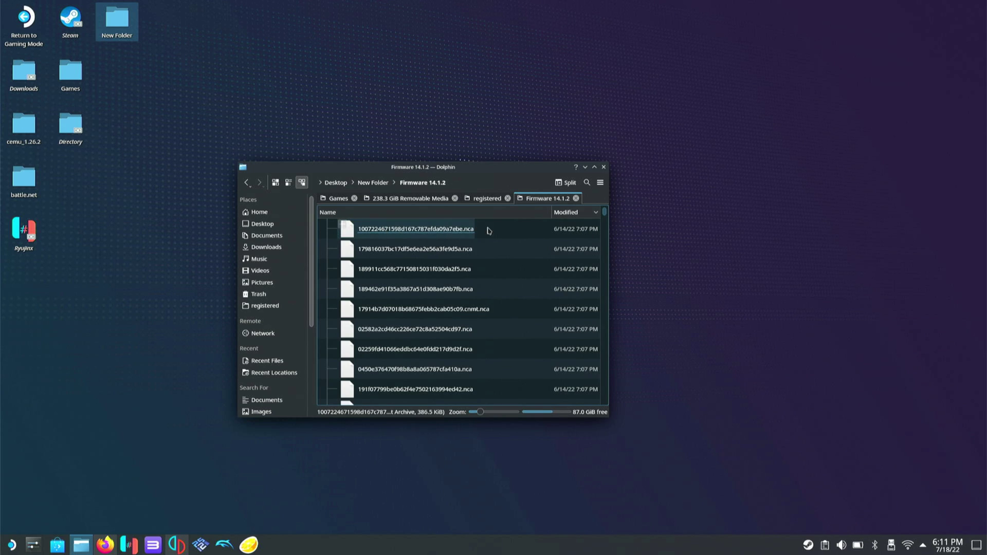
Step: Copy all files from the Firmware 14.1.2 folder into yuzu's registered folder, overwriting every existing file
{"action": "left_click_drag", "start_coordinate": [508, 224], "coordinate": [489, 511]}
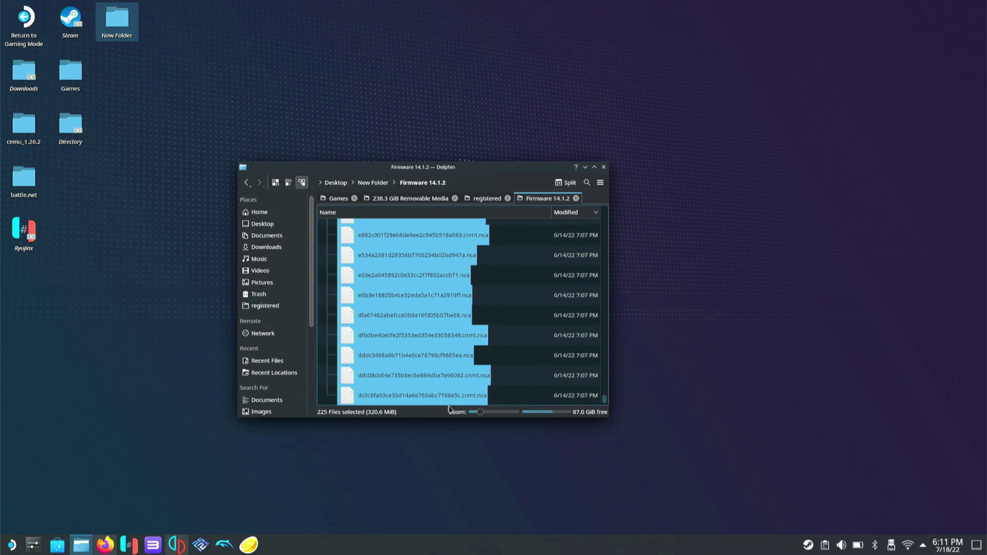
{"action": "right_click", "coordinate": [439, 363]}
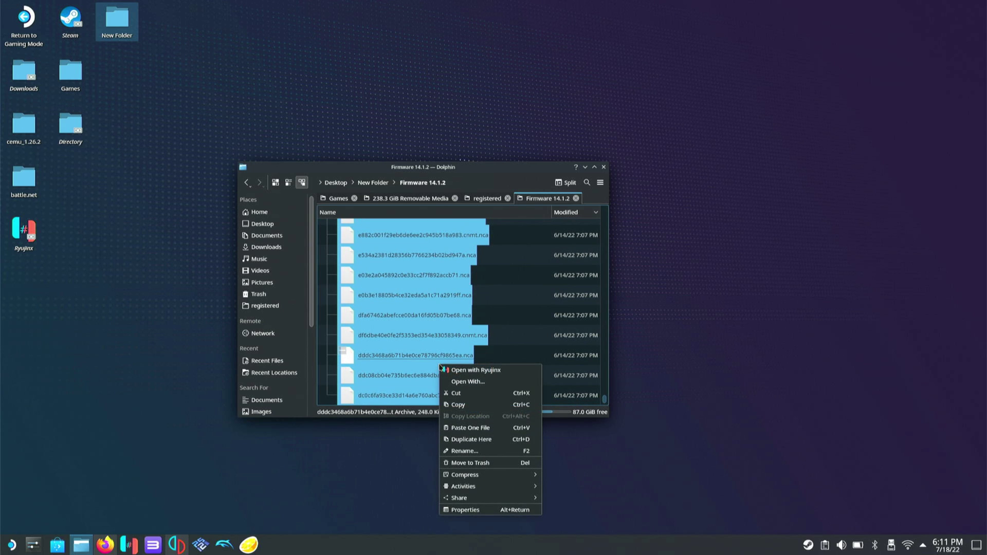
{"action": "left_click", "coordinate": [463, 405]}
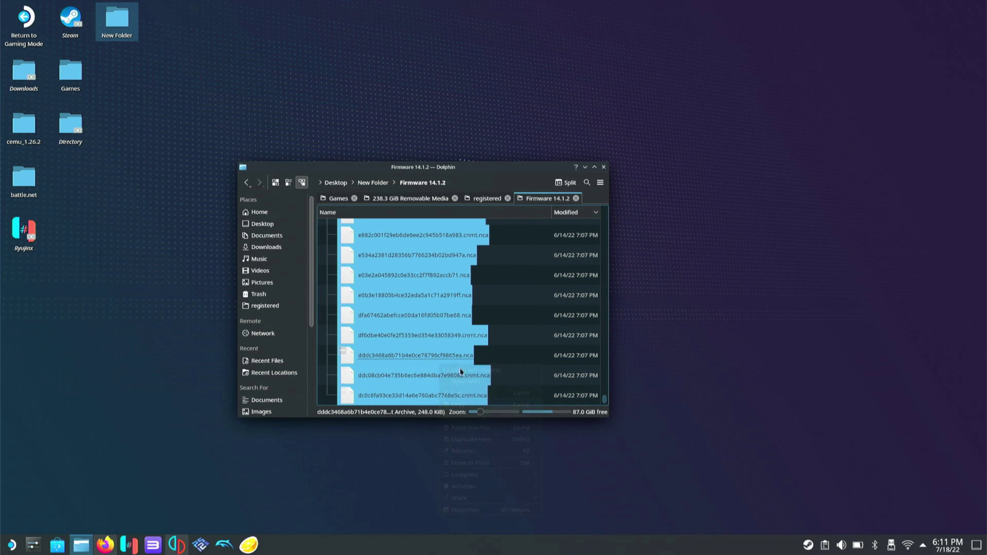
{"action": "left_click", "coordinate": [495, 195]}
{"action": "right_click", "coordinate": [491, 258]}
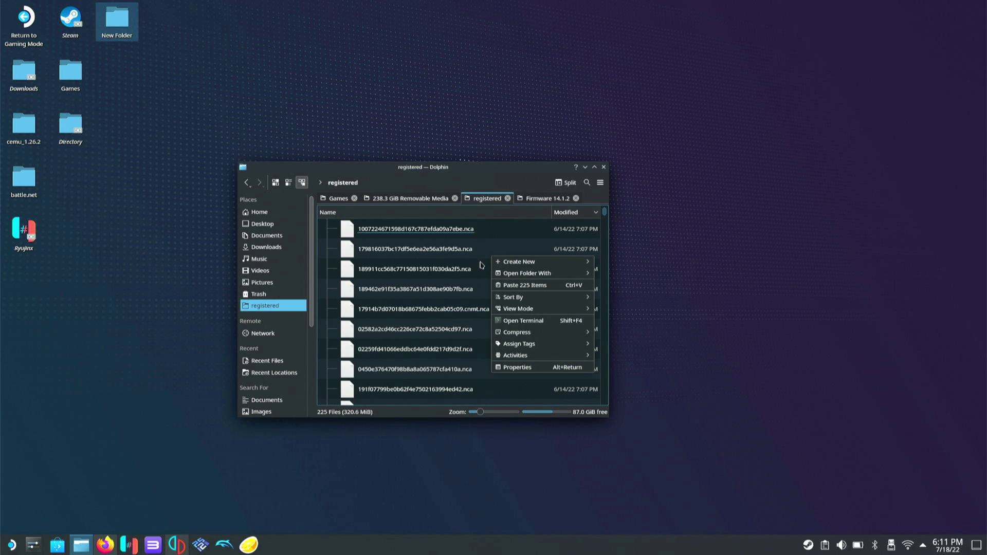
{"action": "left_click", "coordinate": [502, 285]}
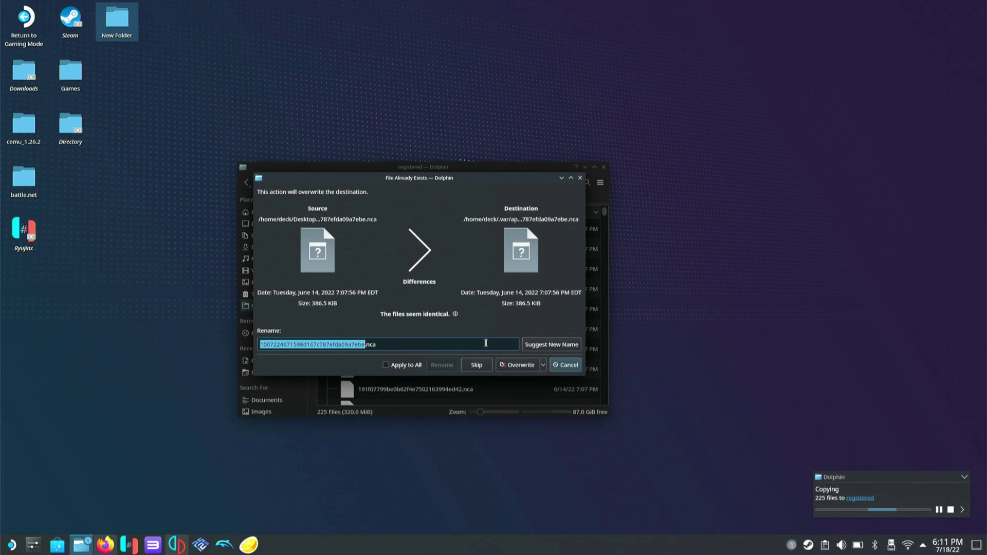
{"action": "left_click", "coordinate": [419, 364]}
{"action": "left_click", "coordinate": [506, 365]}
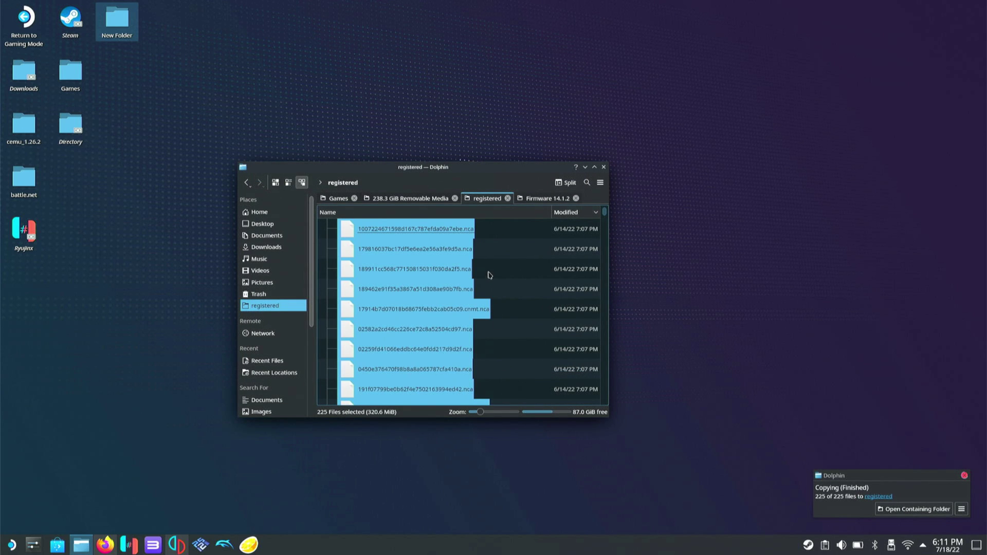
Step: Close the Firmware 14.1.2 folder, go back from registered to yuzu's main data folder and open its keys folder
{"action": "key", "text": "ctrl+l"}
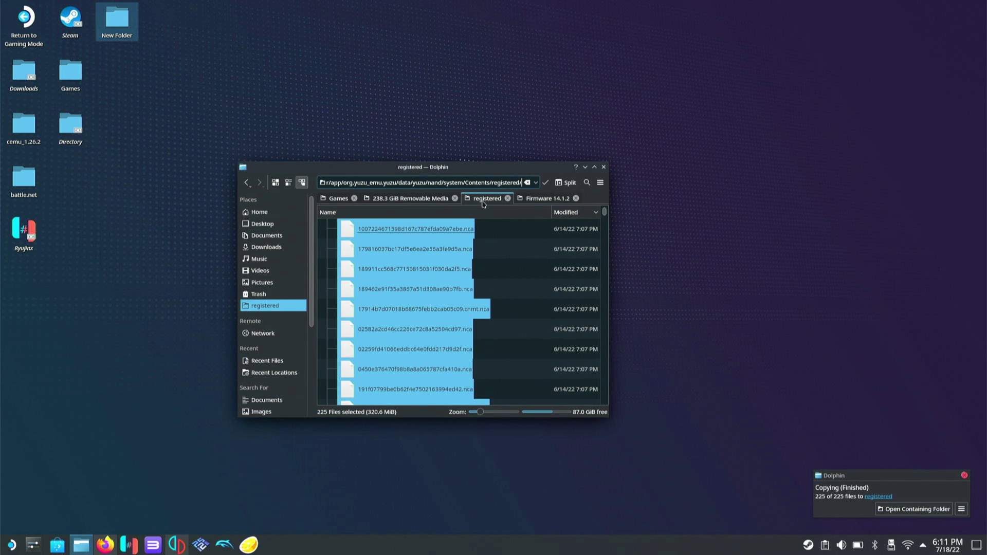
{"action": "left_click", "coordinate": [548, 199]}
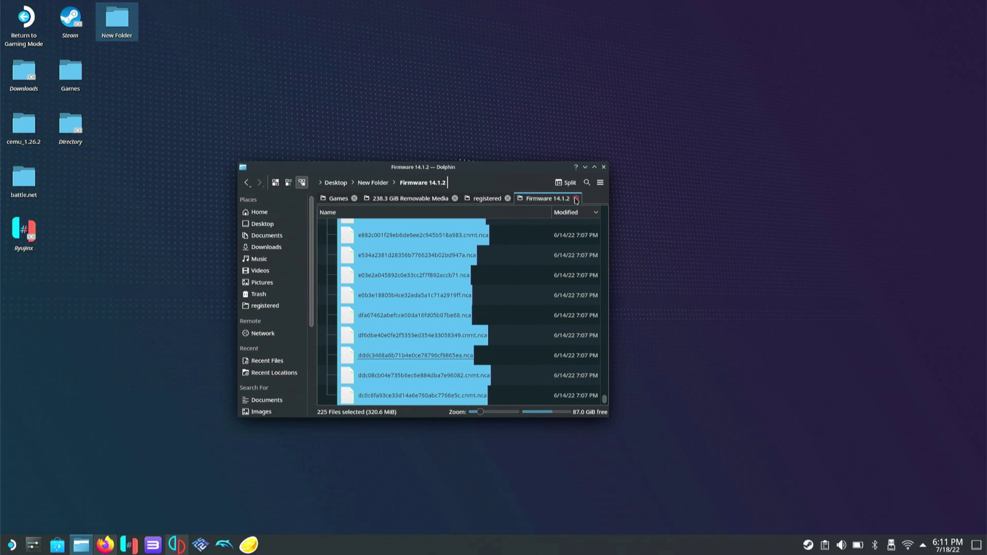
{"action": "left_click", "coordinate": [576, 198]}
{"action": "left_click", "coordinate": [251, 184]}
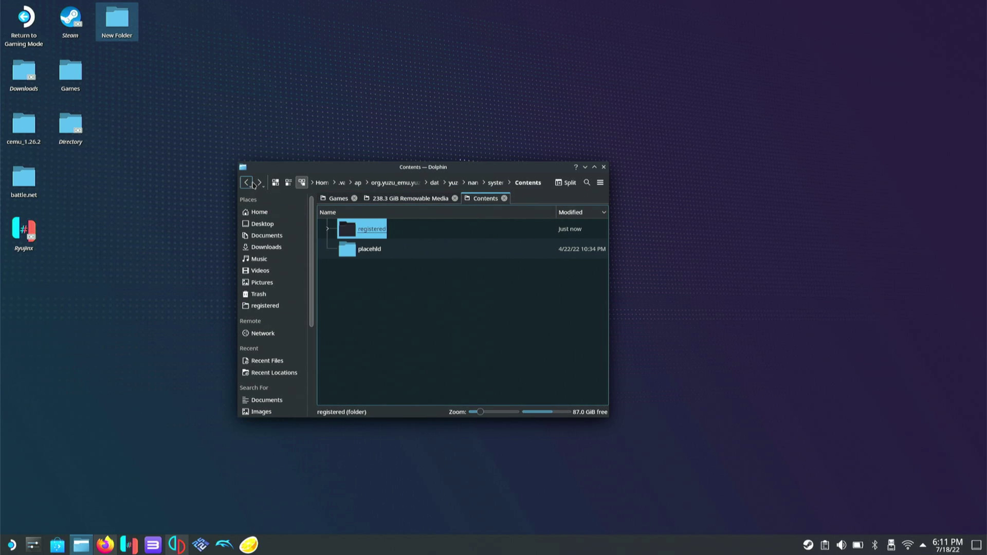
{"action": "left_click", "coordinate": [246, 183]}
{"action": "left_click", "coordinate": [247, 183]}
{"action": "left_click", "coordinate": [246, 183]}
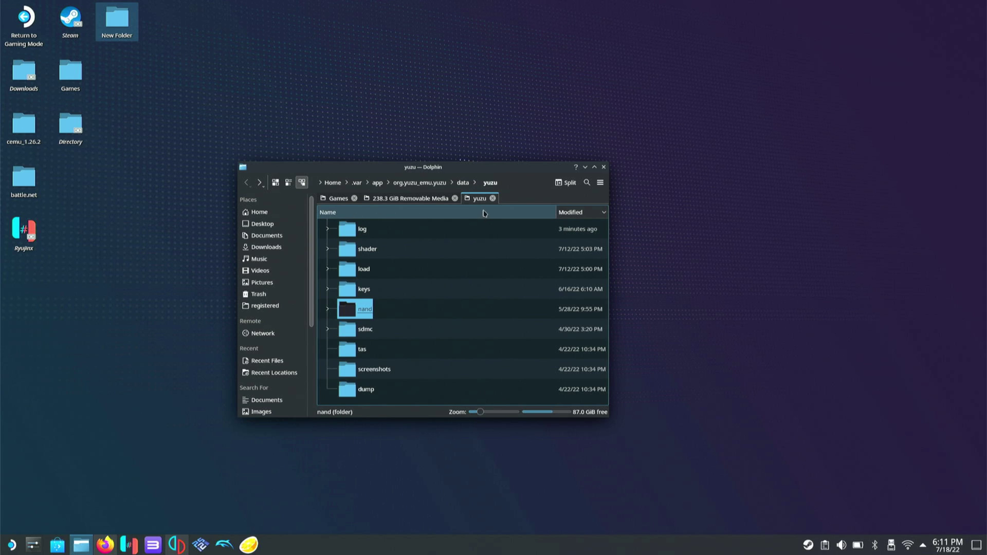
{"action": "left_click", "coordinate": [362, 291]}
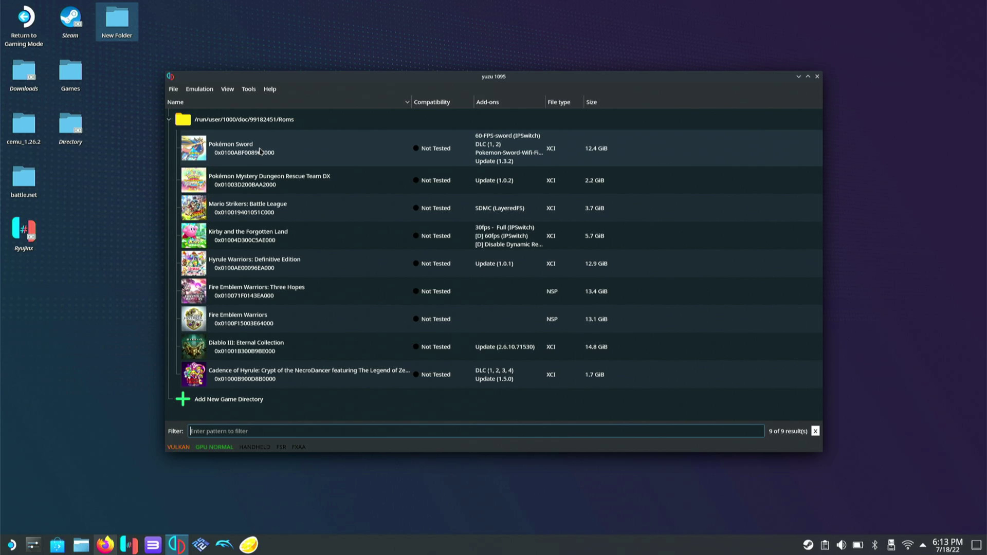
Step: Open the mod data location of Pokémon Sword from yuzu's game list
{"action": "right_click", "coordinate": [260, 151]}
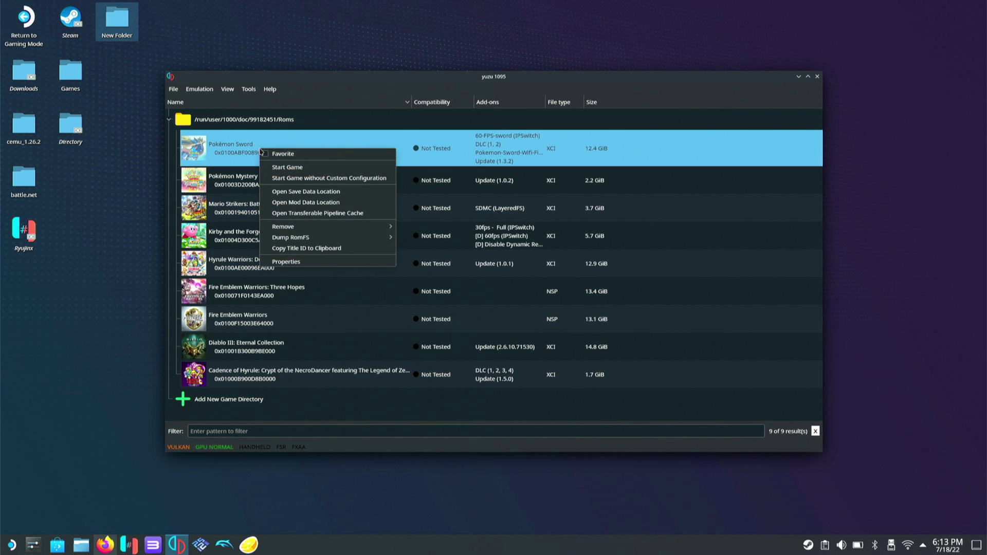
{"action": "left_click", "coordinate": [291, 206]}
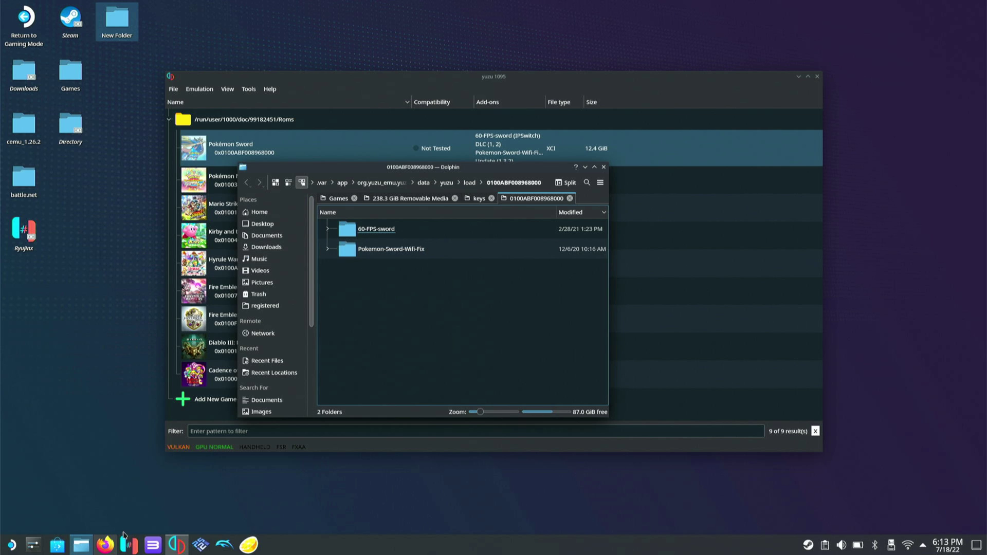
Step: Switch to Firefox and search the web for "yuzu mods" from a fresh window
{"action": "left_click", "coordinate": [105, 543]}
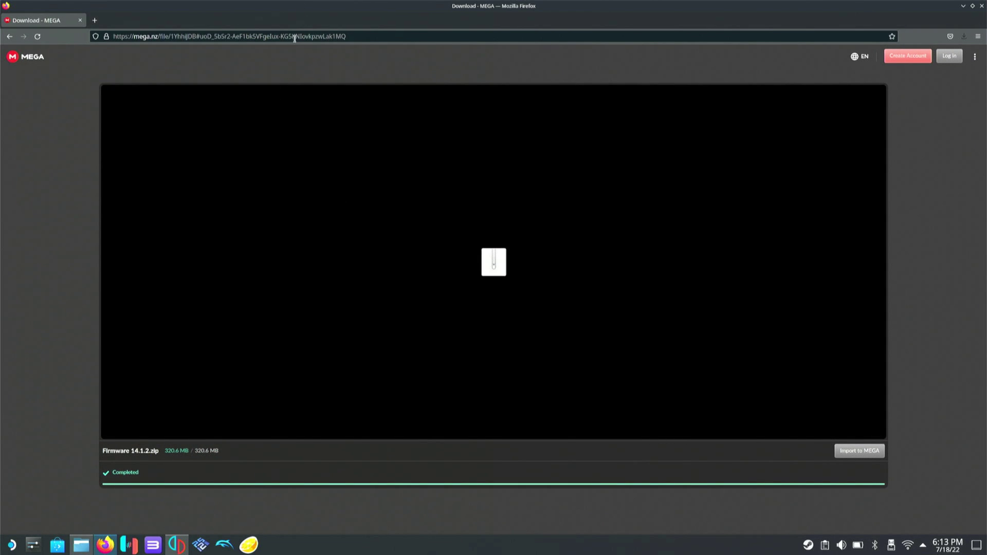
{"action": "left_click", "coordinate": [295, 37]}
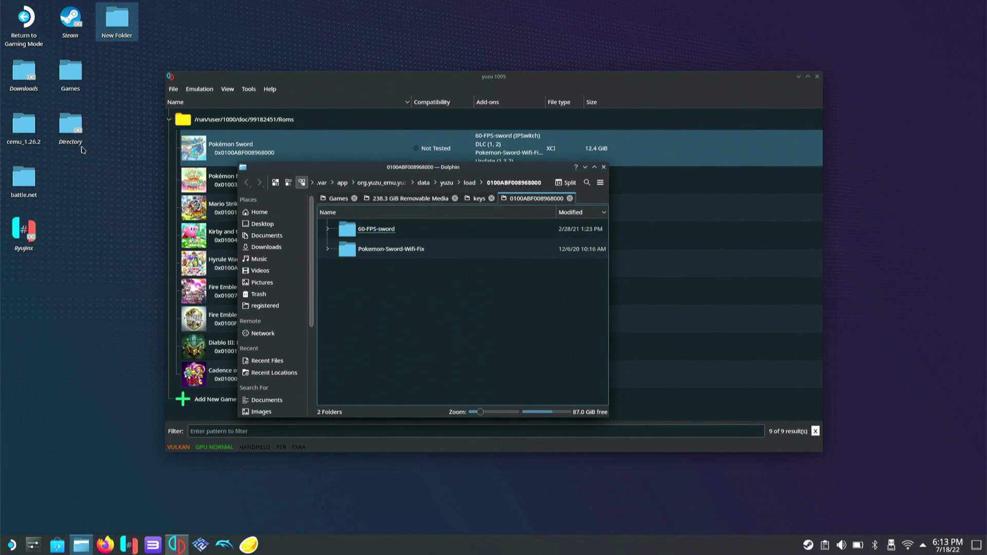
{"action": "left_click", "coordinate": [105, 545]}
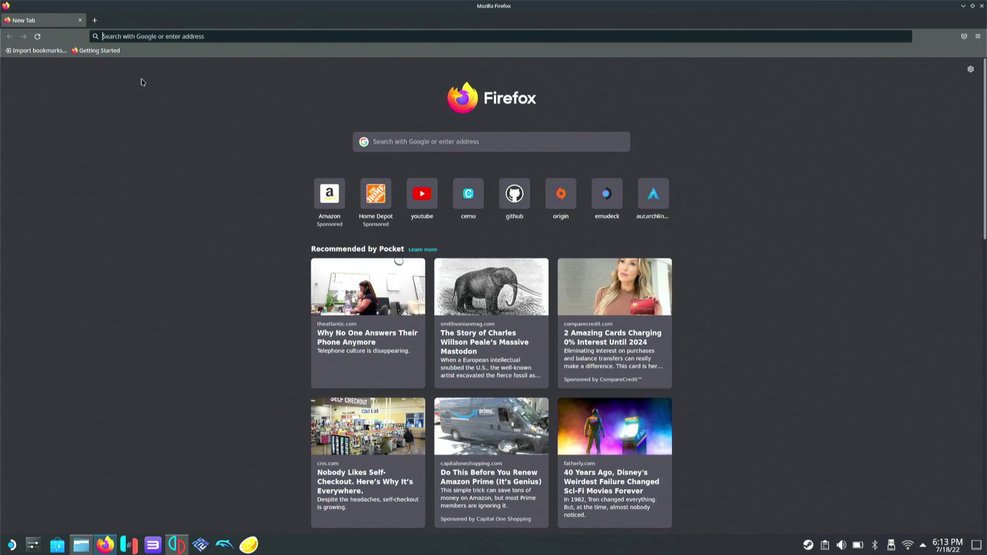
{"action": "left_click", "coordinate": [134, 37]}
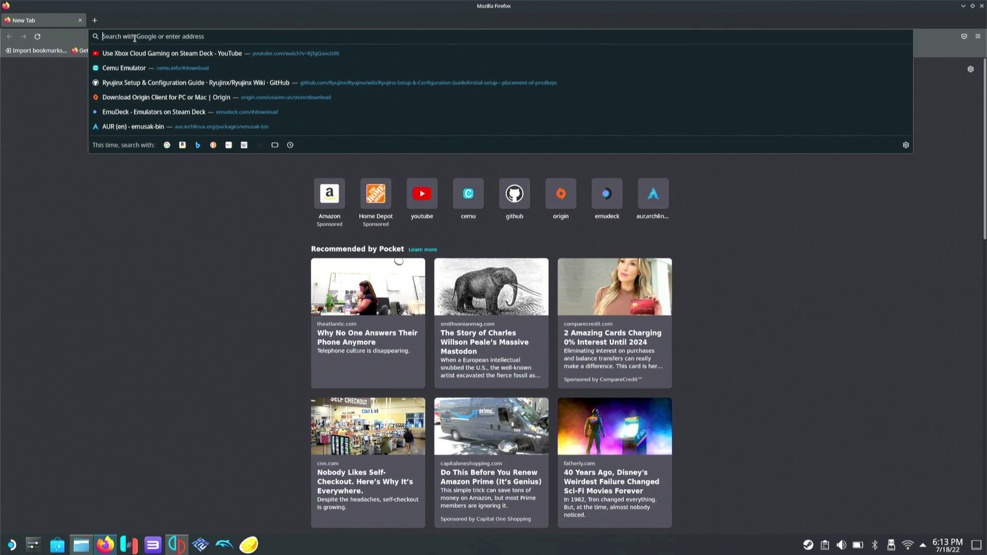
{"action": "key", "text": "super+x"}
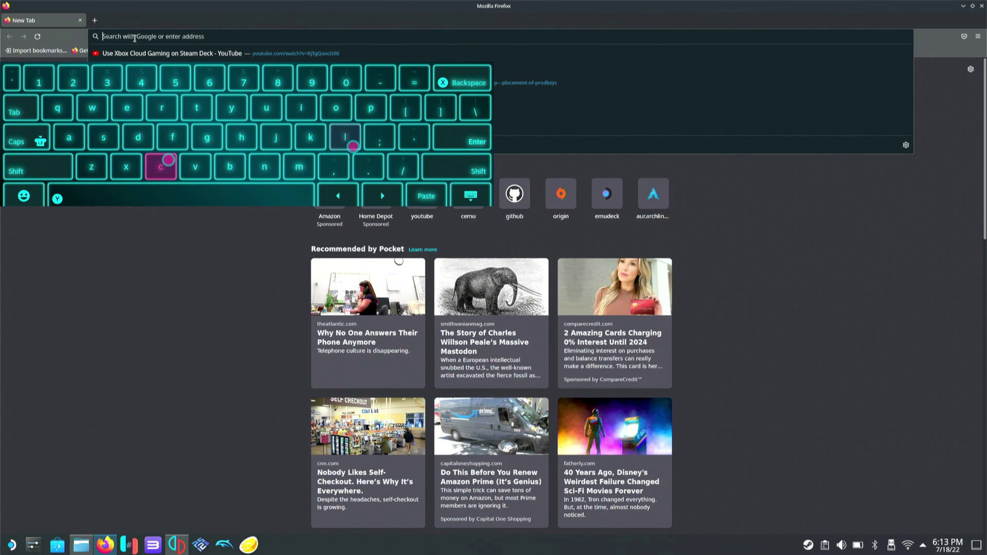
{"action": "type", "text": "y"}
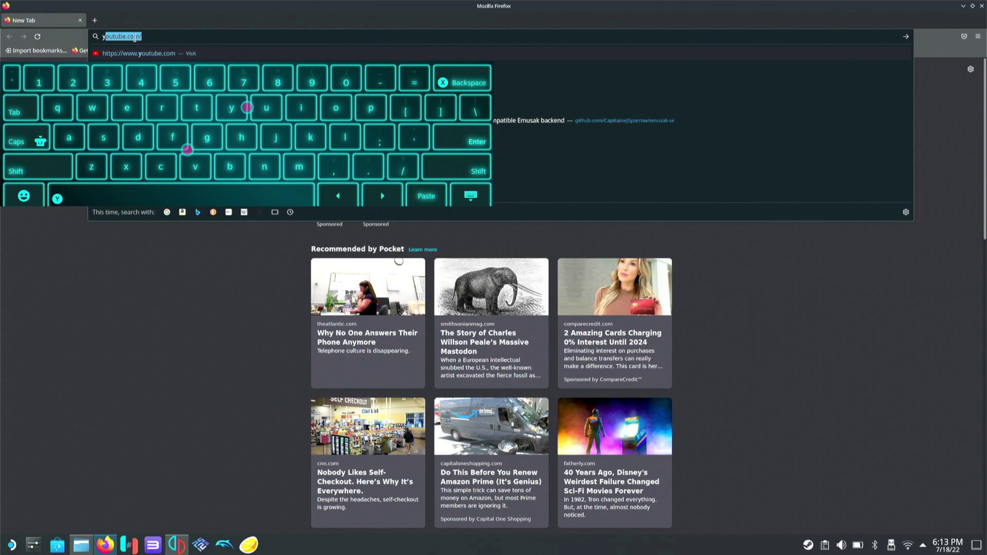
{"action": "type", "text": "uzu"}
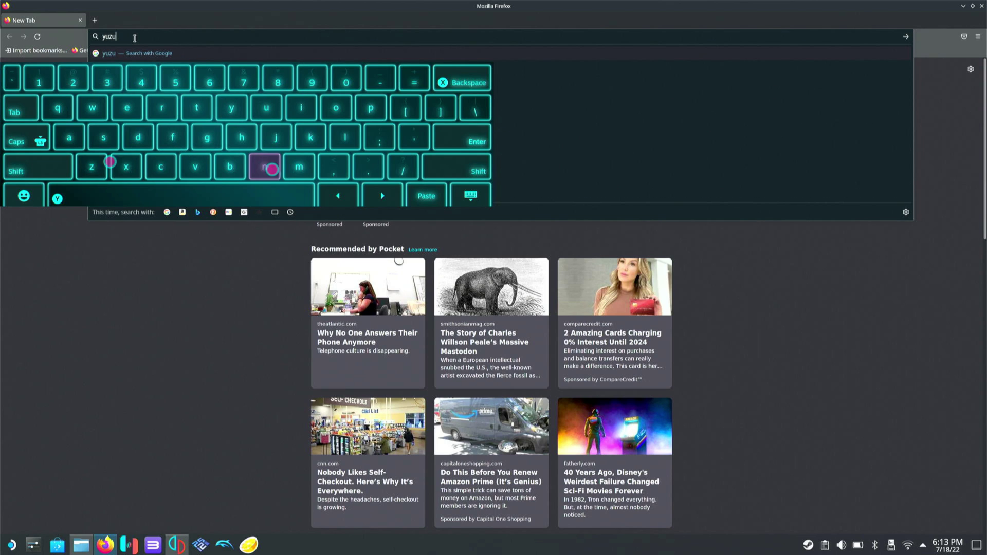
{"action": "type", "text": " mo"}
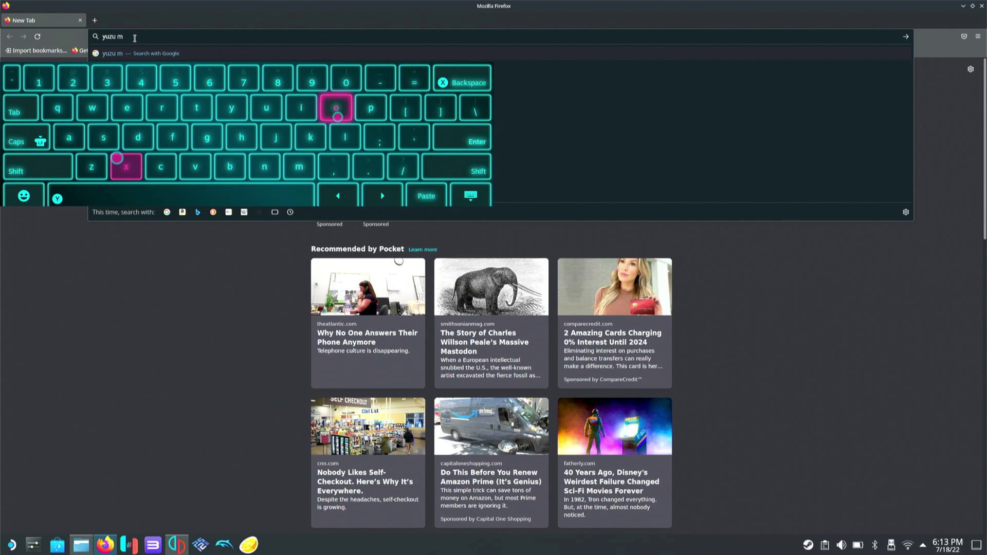
{"action": "type", "text": "ds"}
{"action": "key", "text": "Return"}
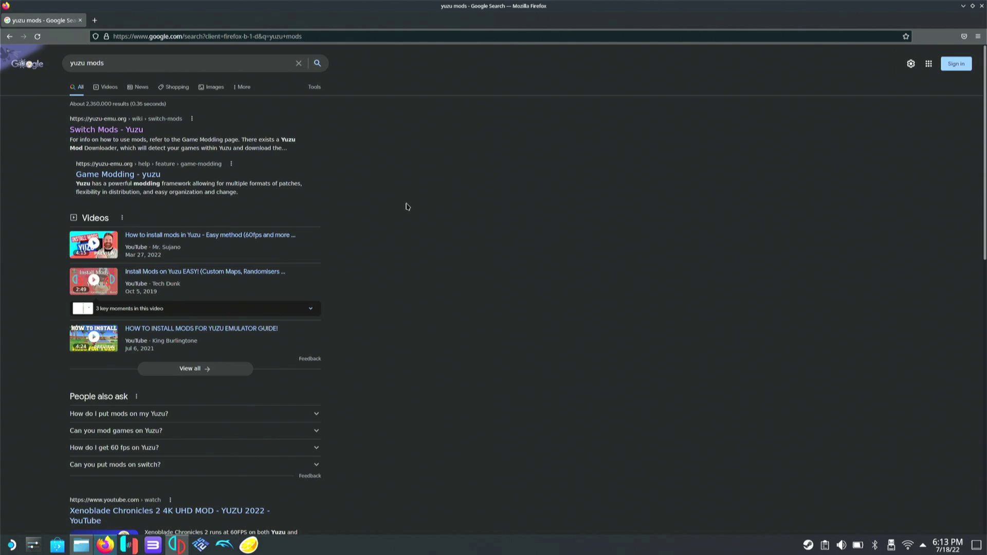
Step: Open the Switch Mods wiki page on yuzu-emu.org from the search results
{"action": "key", "text": "Tab"}
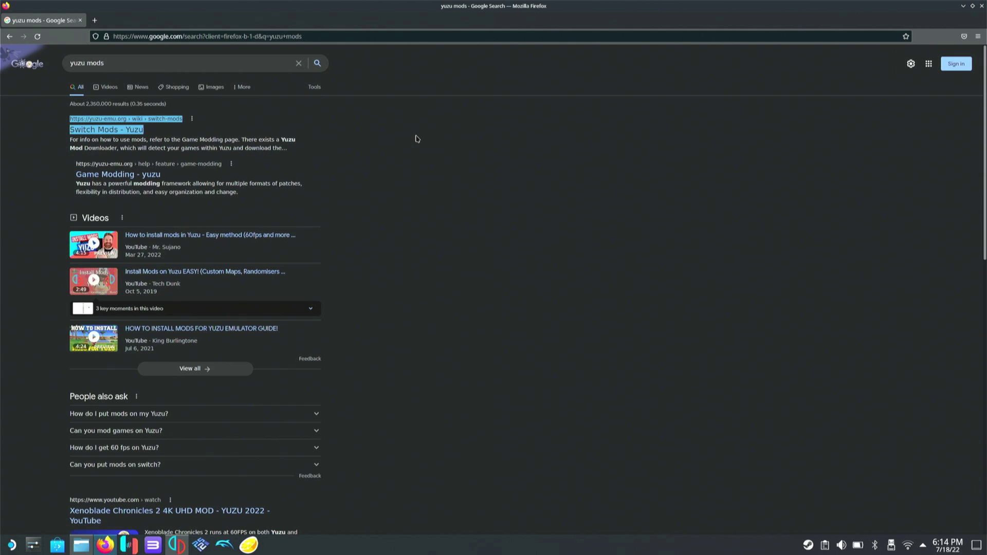
{"action": "left_click", "coordinate": [275, 135]}
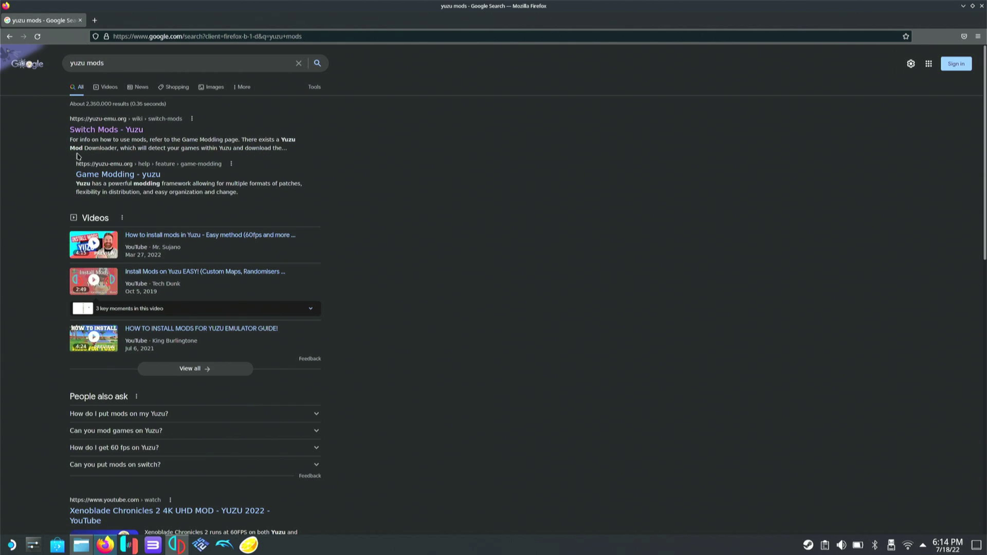
{"action": "left_click", "coordinate": [98, 134]}
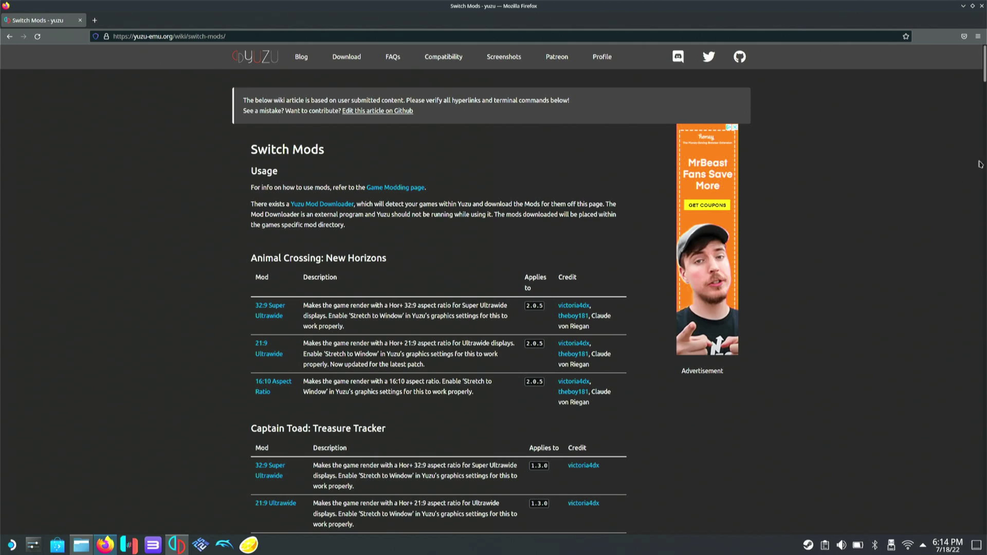
Step: Find Pokemon Sword (exeFS) in the mod list and download its 60 FPS mod, opening the zip with Ark
{"action": "scroll", "coordinate": [438, 308], "scroll_direction": "down", "scroll_amount": 15}
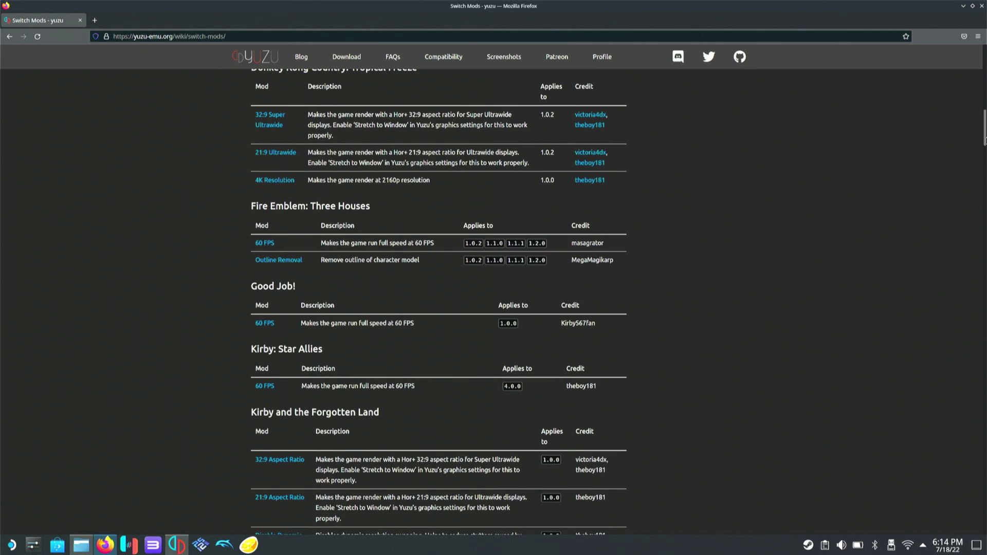
{"action": "scroll", "coordinate": [439, 301], "scroll_direction": "down", "scroll_amount": 15}
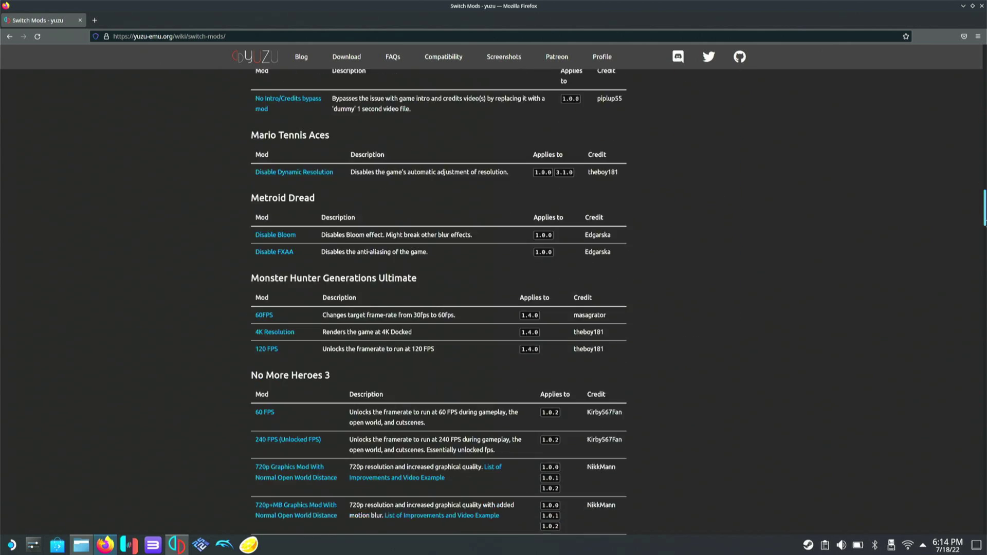
{"action": "scroll", "coordinate": [438, 302], "scroll_direction": "down", "scroll_amount": 15}
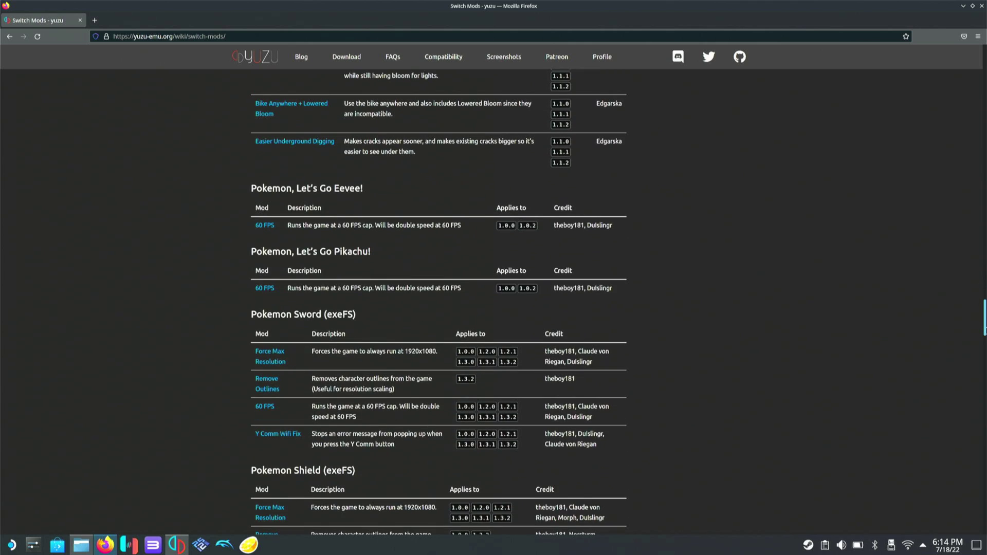
{"action": "scroll", "coordinate": [438, 301], "scroll_direction": "up", "scroll_amount": 3}
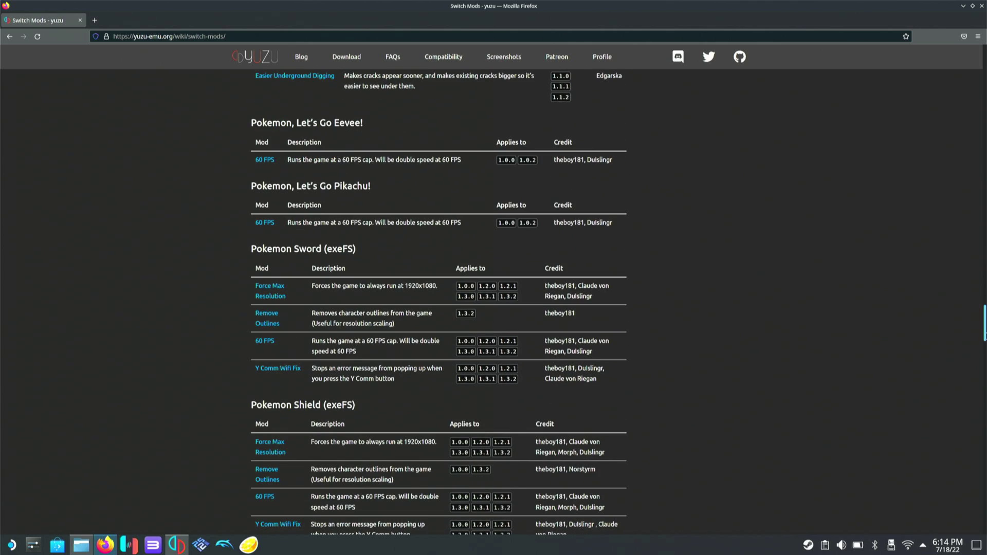
{"action": "left_click", "coordinate": [265, 341]}
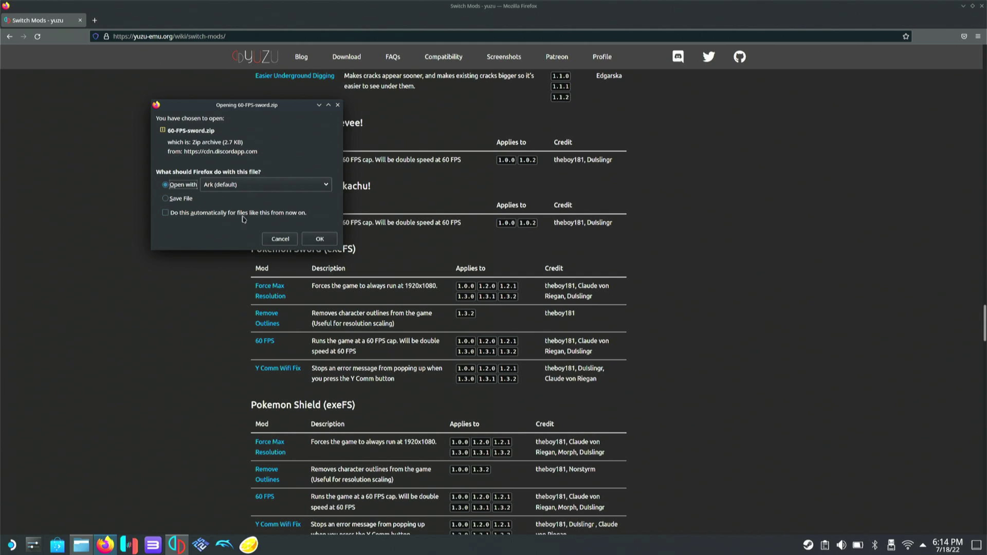
{"action": "left_click", "coordinate": [319, 239]}
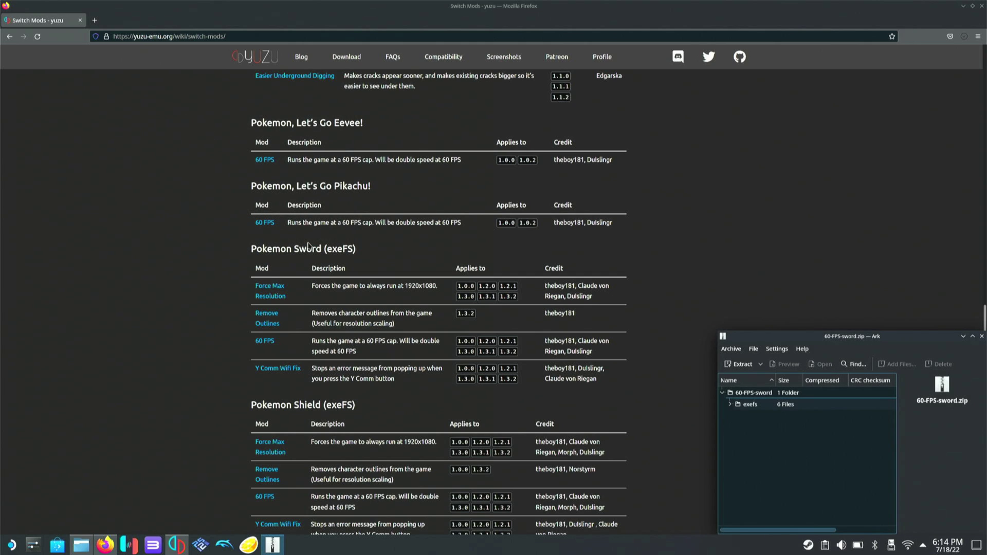
Step: Extract the whole 60-FPS-sword.zip archive into the Games folder on the Desktop, without an extra subfolder
{"action": "left_click", "coordinate": [759, 363]}
{"action": "left_click", "coordinate": [745, 377]}
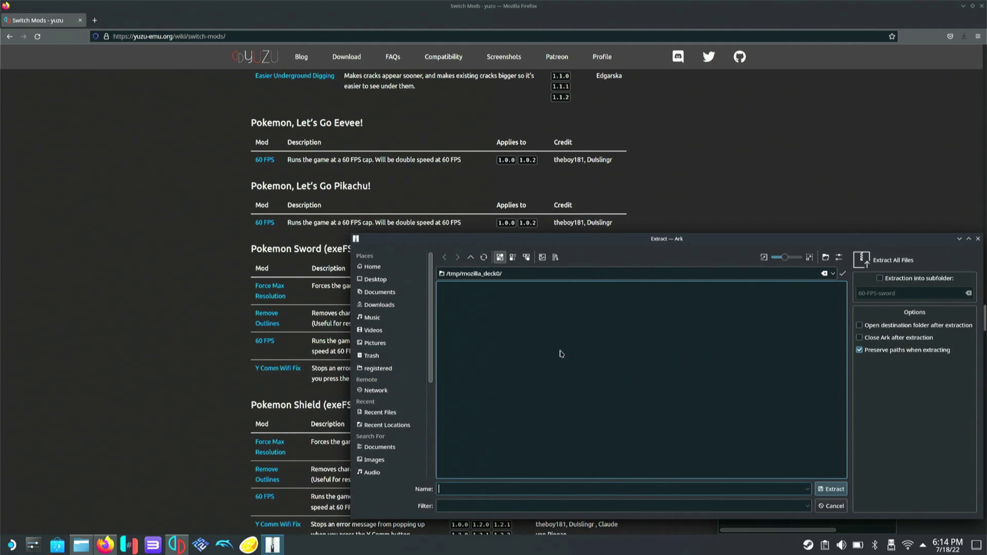
{"action": "left_click", "coordinate": [400, 279]}
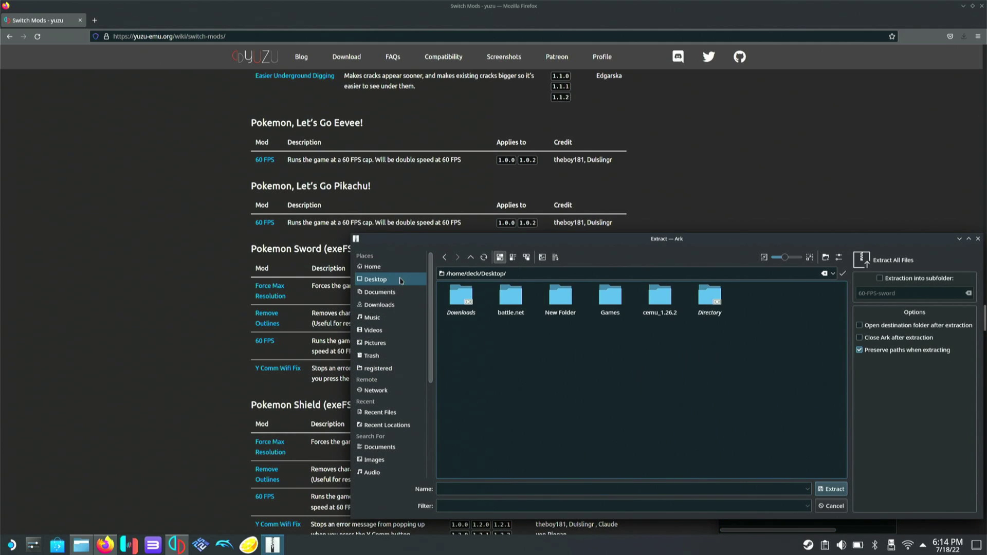
{"action": "double_click", "coordinate": [621, 302]}
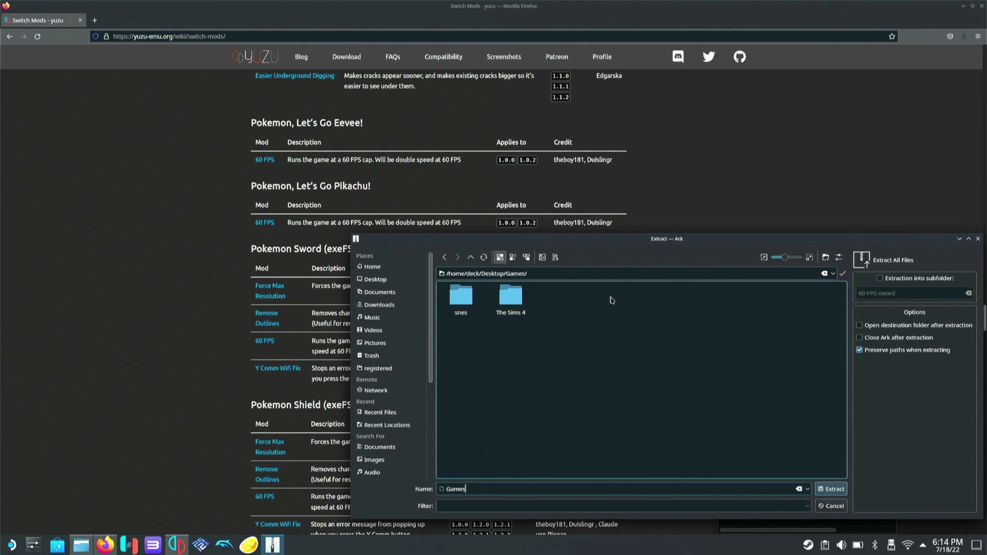
{"action": "left_click", "coordinate": [831, 489]}
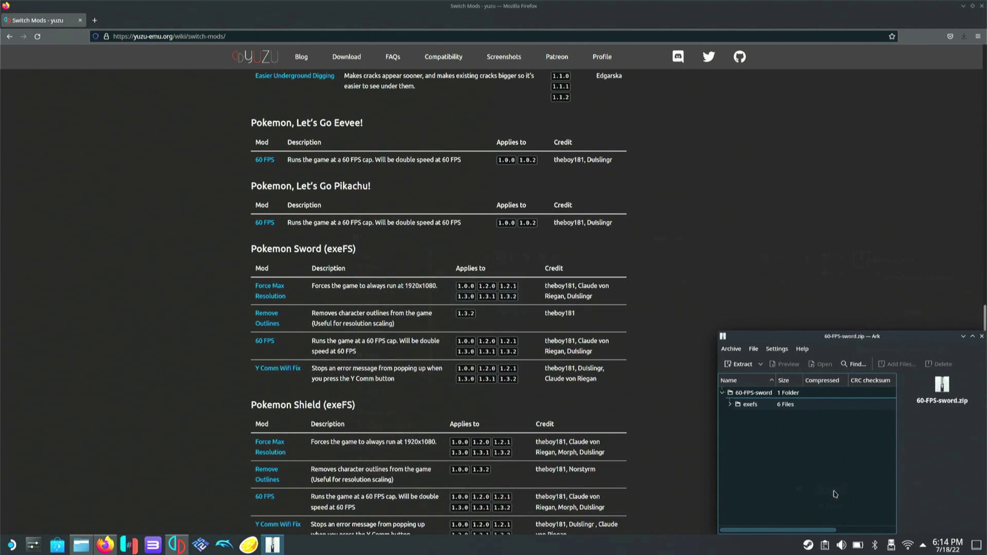
Step: Close the archive, minimize Firefox, and look in the Desktop's Games folder for the extracted mod, reopening the folder fresh
{"action": "left_click", "coordinate": [981, 336]}
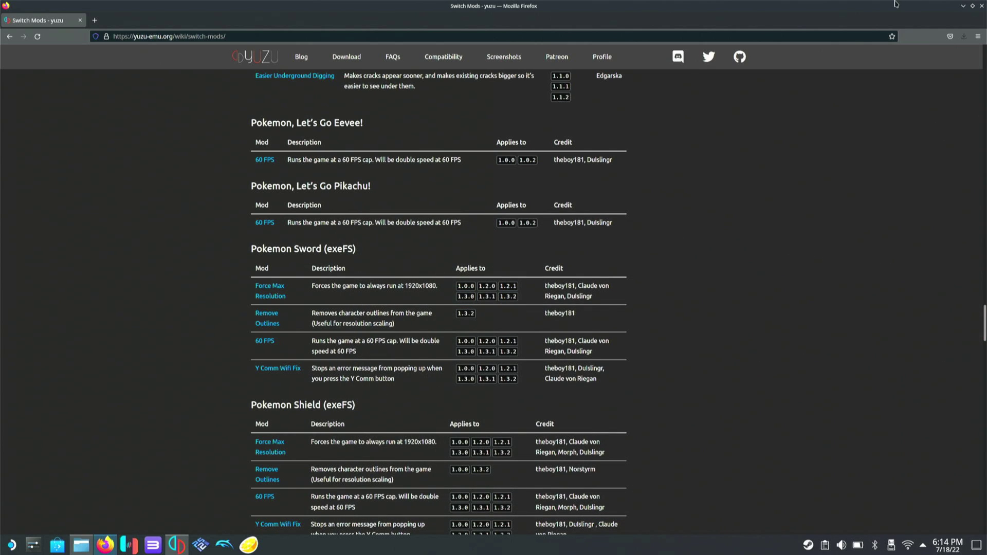
{"action": "left_click", "coordinate": [963, 6]}
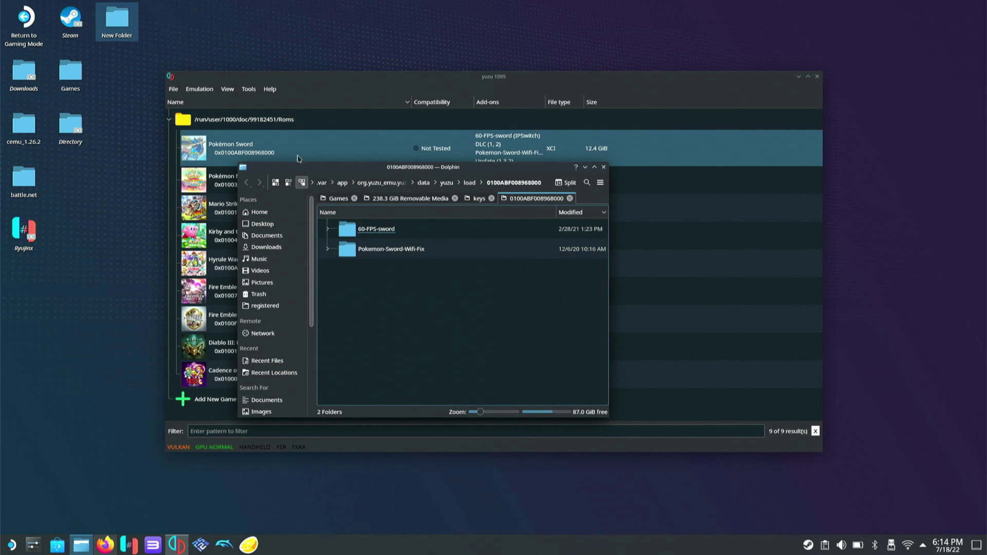
{"action": "left_click", "coordinate": [70, 75]}
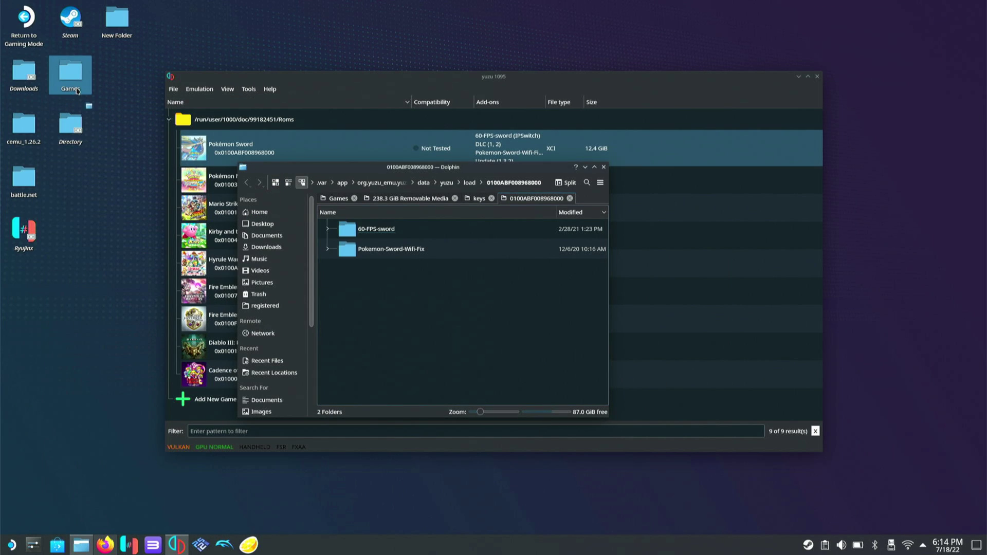
{"action": "left_click", "coordinate": [338, 198]}
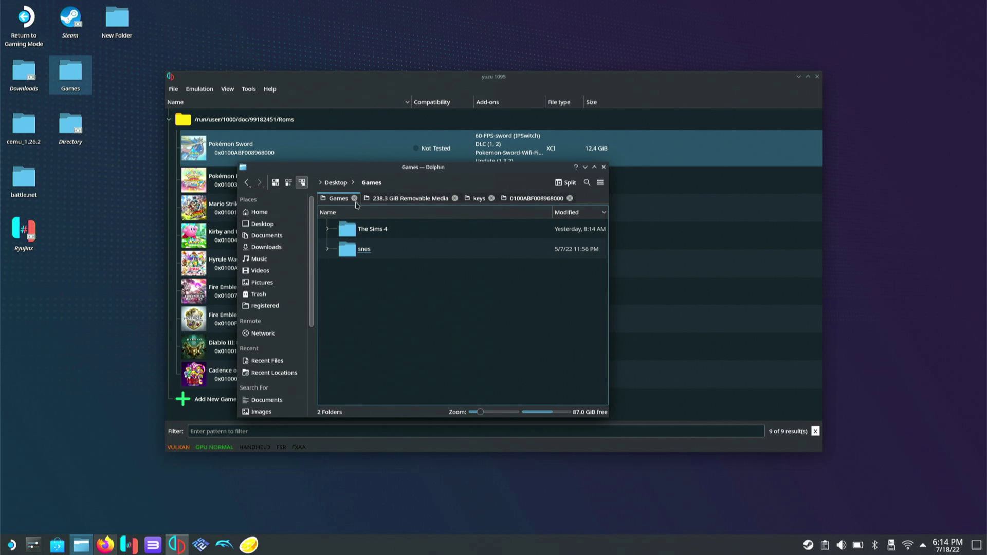
{"action": "left_click", "coordinate": [354, 199]}
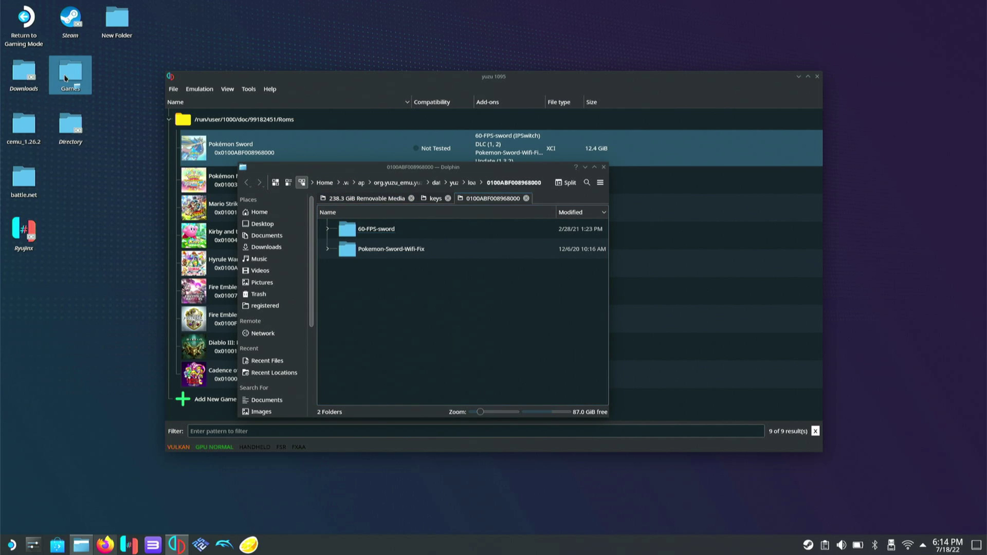
{"action": "double_click", "coordinate": [64, 78]}
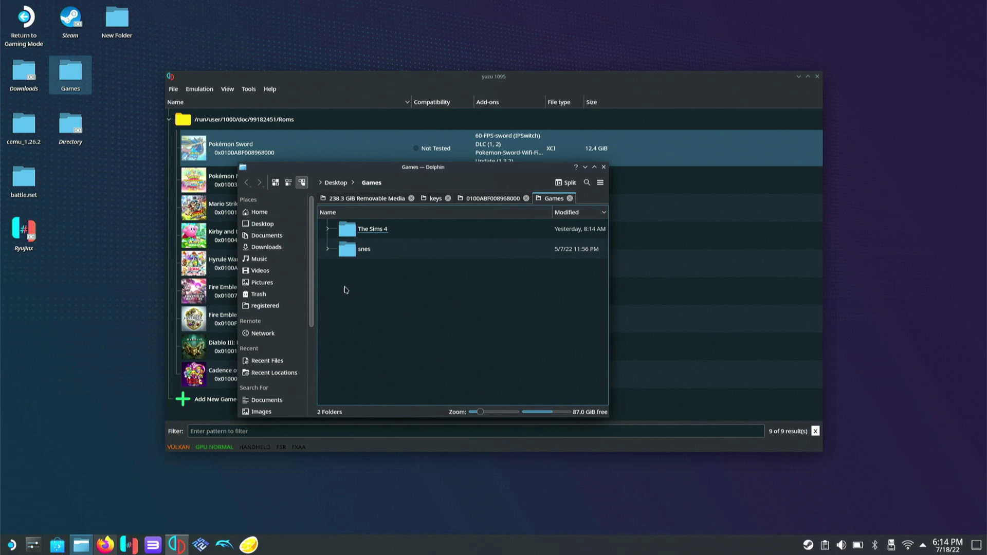
Step: Check the Desktop's New Folder, and close every Dolphin tab except the 0100ABF008968000 mod folder
{"action": "double_click", "coordinate": [116, 21]}
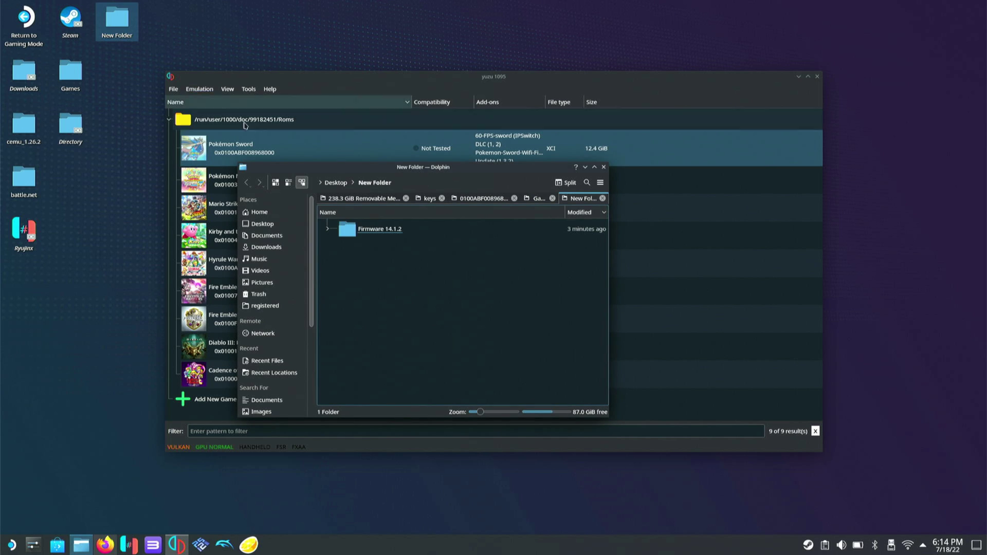
{"action": "left_click", "coordinate": [602, 198]}
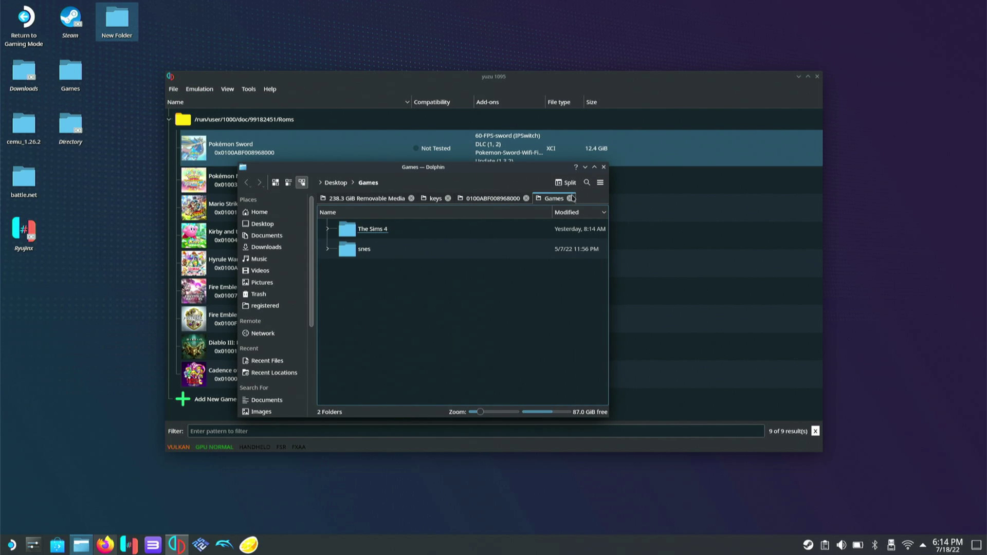
{"action": "left_click", "coordinate": [570, 199]}
{"action": "left_click", "coordinate": [434, 199]}
{"action": "left_click", "coordinate": [447, 199]}
{"action": "left_click", "coordinate": [411, 198]}
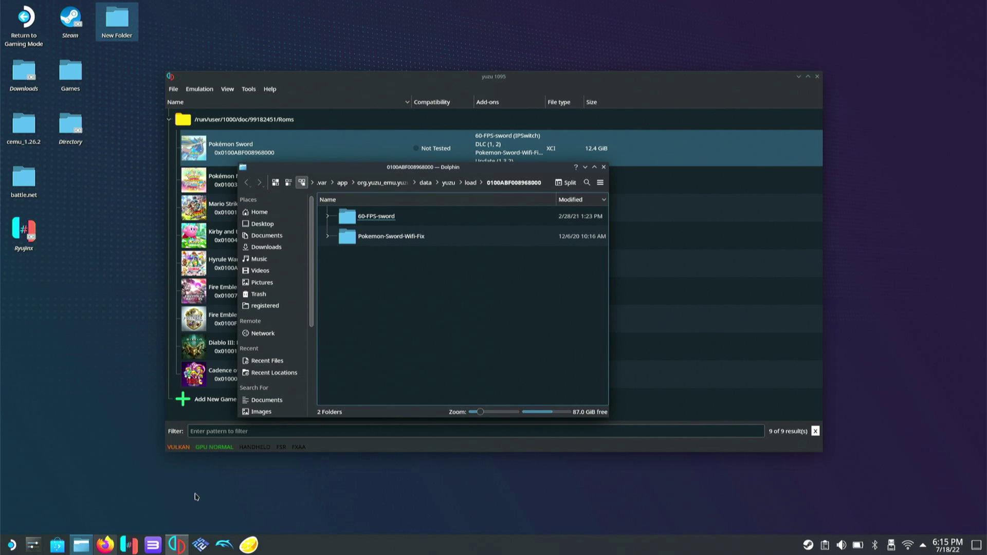
Step: Switch to Firefox and download the Pokemon Sword 60 FPS mod again, opening the zip with Ark
{"action": "left_click", "coordinate": [114, 547]}
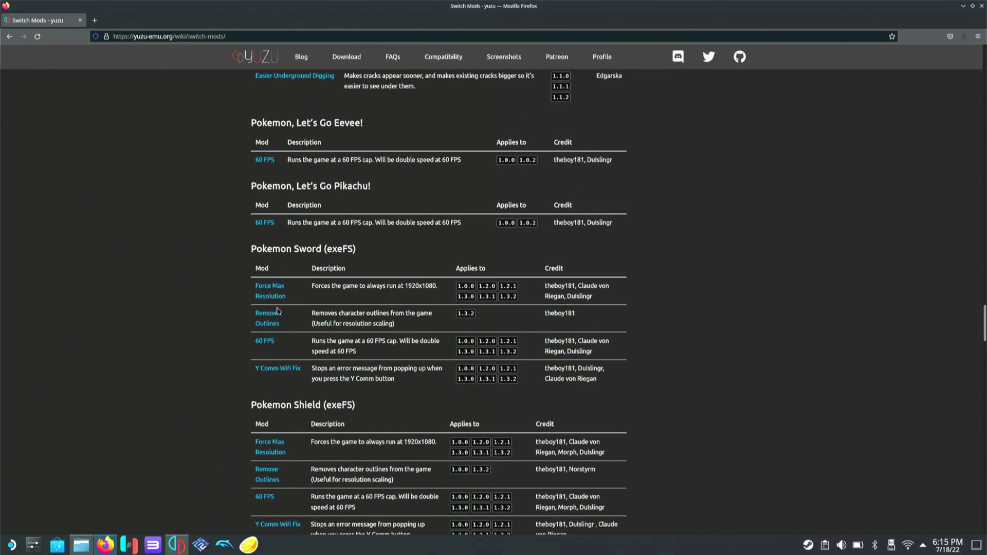
{"action": "left_click", "coordinate": [275, 341]}
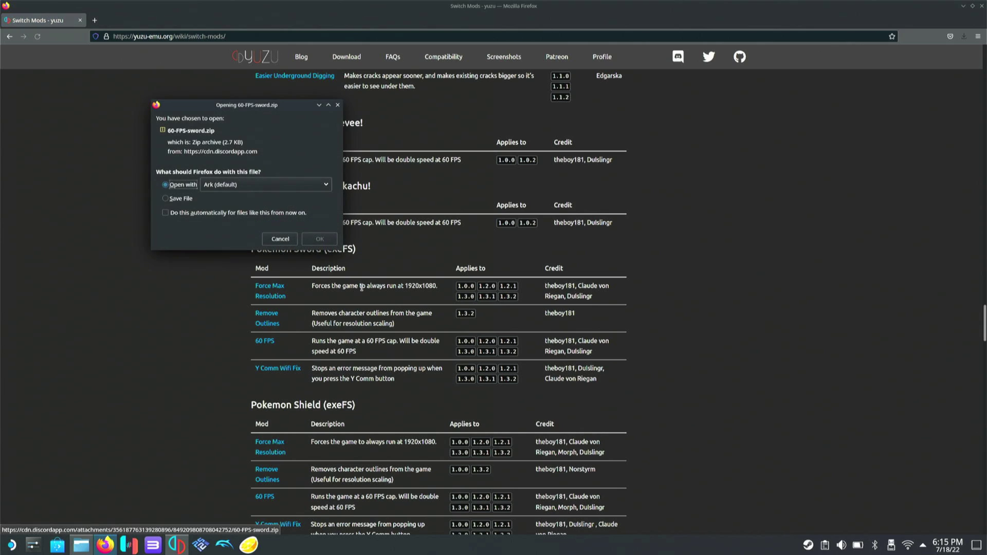
{"action": "left_click", "coordinate": [321, 237]}
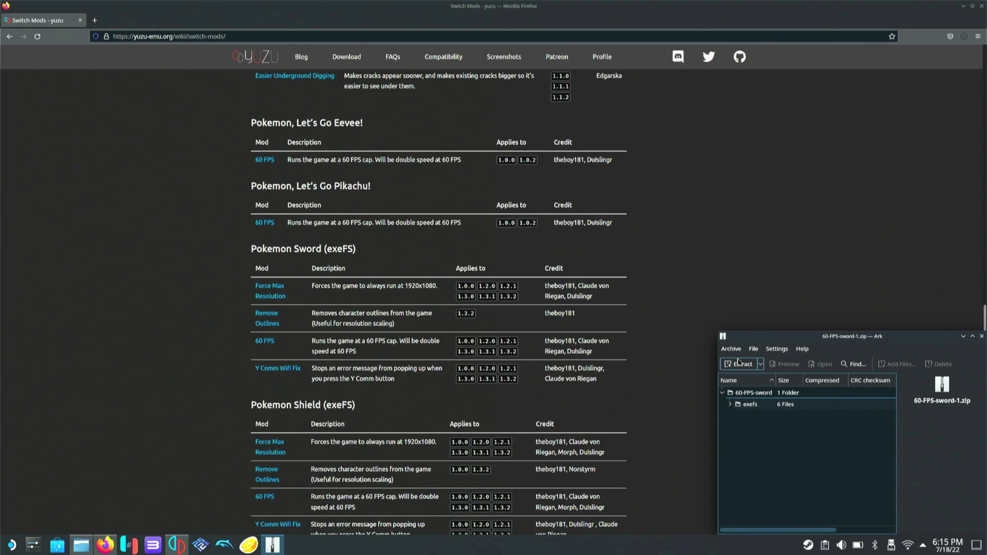
Step: Extract all files of 60-FPS-sword-1.zip into the Games folder on the Desktop, without a subfolder
{"action": "left_click", "coordinate": [738, 360]}
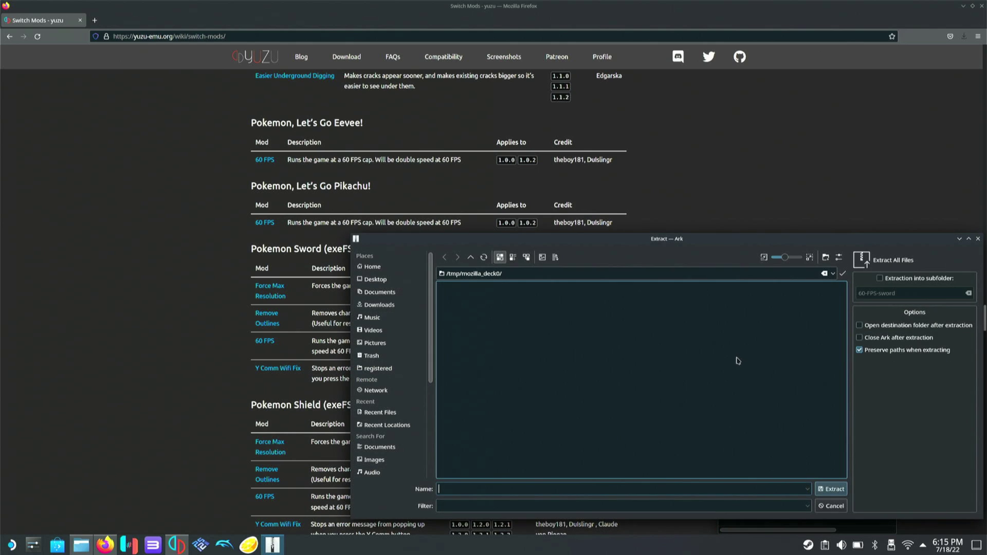
{"action": "left_click", "coordinate": [375, 279]}
{"action": "right_click", "coordinate": [609, 307]}
{"action": "left_click", "coordinate": [543, 399]}
{"action": "left_click", "coordinate": [842, 489]}
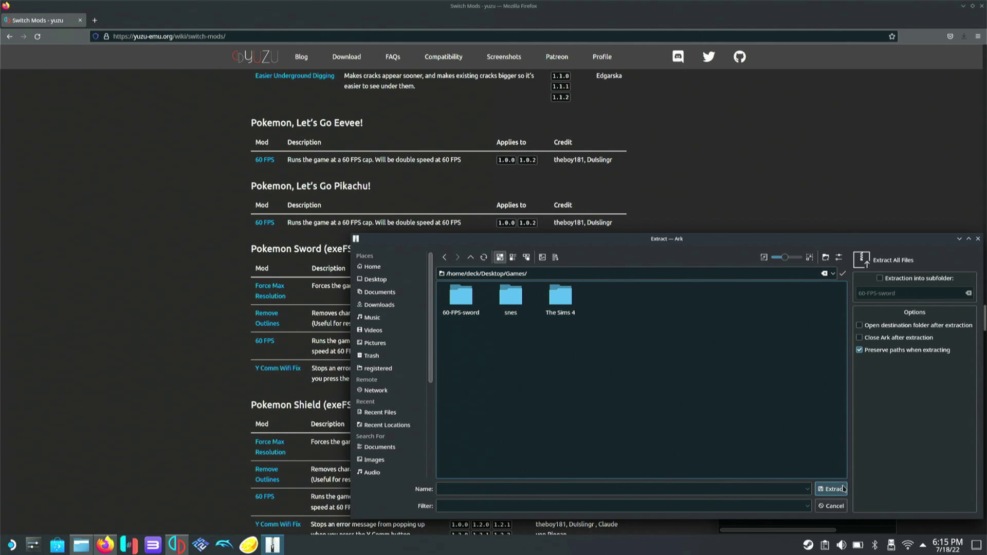
{"action": "left_click", "coordinate": [843, 488]}
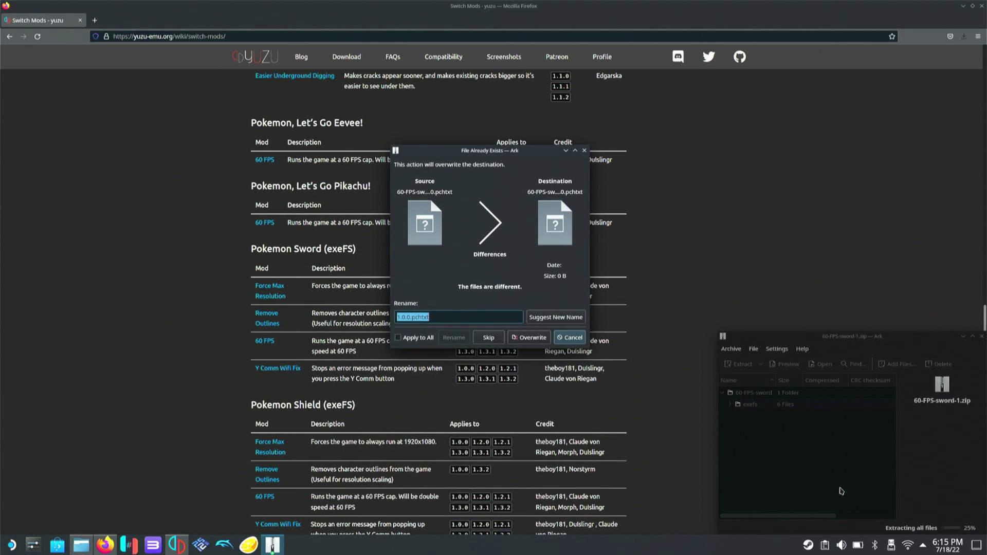
Step: Overwrite the existing mod files, applying the choice to all remaining conflicts, and close the archive
{"action": "left_click", "coordinate": [529, 335]}
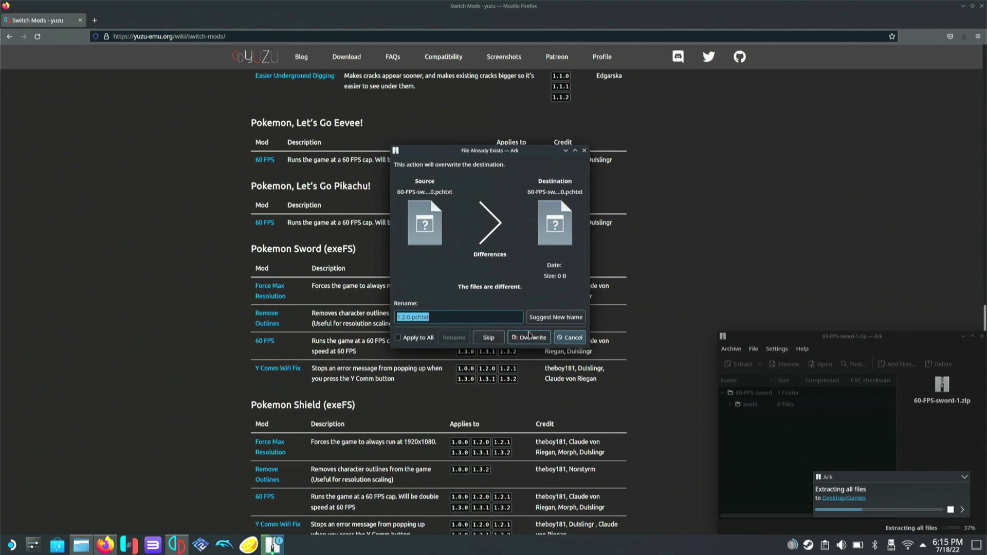
{"action": "left_click", "coordinate": [535, 340]}
{"action": "left_click", "coordinate": [533, 344]}
{"action": "left_click", "coordinate": [398, 338]}
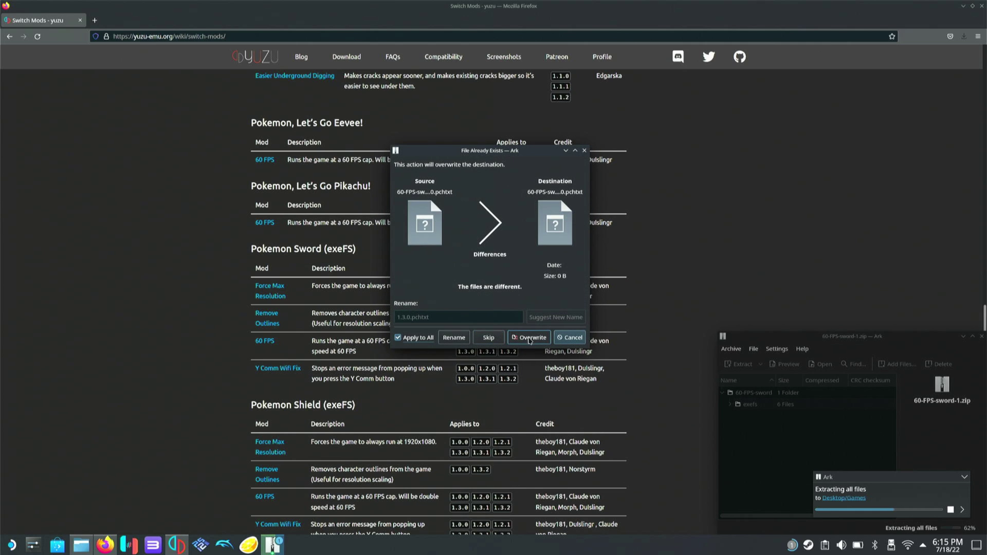
{"action": "left_click", "coordinate": [530, 340]}
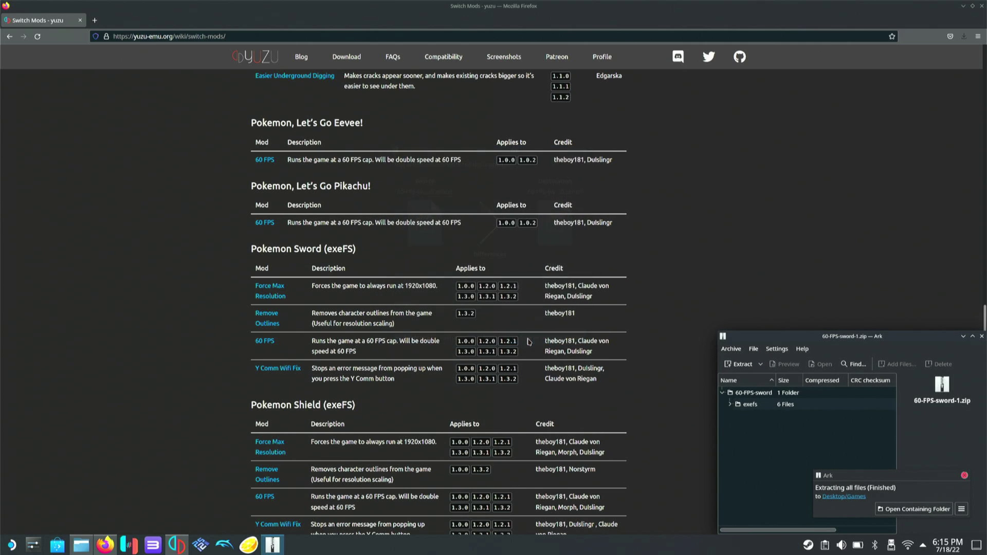
{"action": "left_click", "coordinate": [982, 338]}
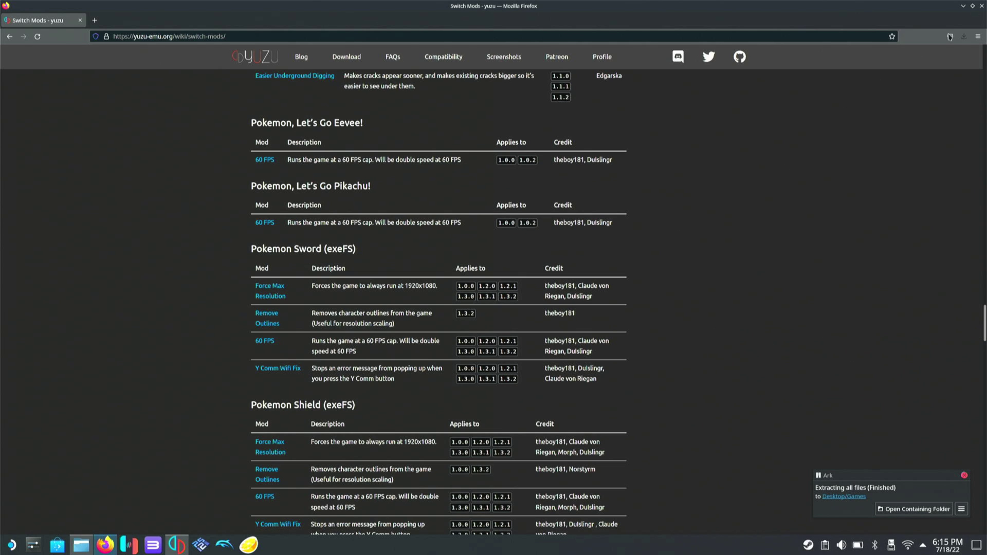
Step: Minimize Firefox, check the Desktop's Games folder again for the extracted mod, and close its tab
{"action": "left_click", "coordinate": [960, 4]}
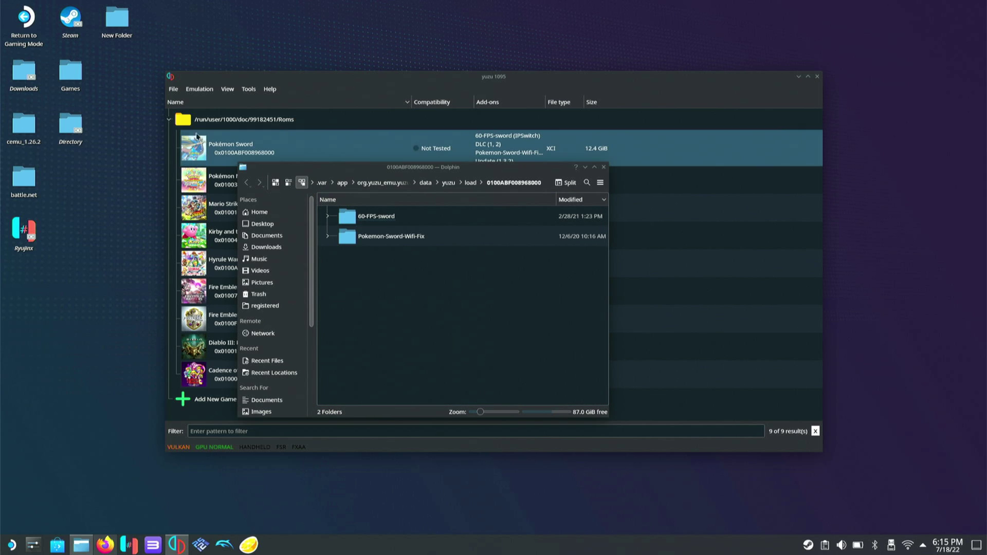
{"action": "left_click", "coordinate": [73, 89]}
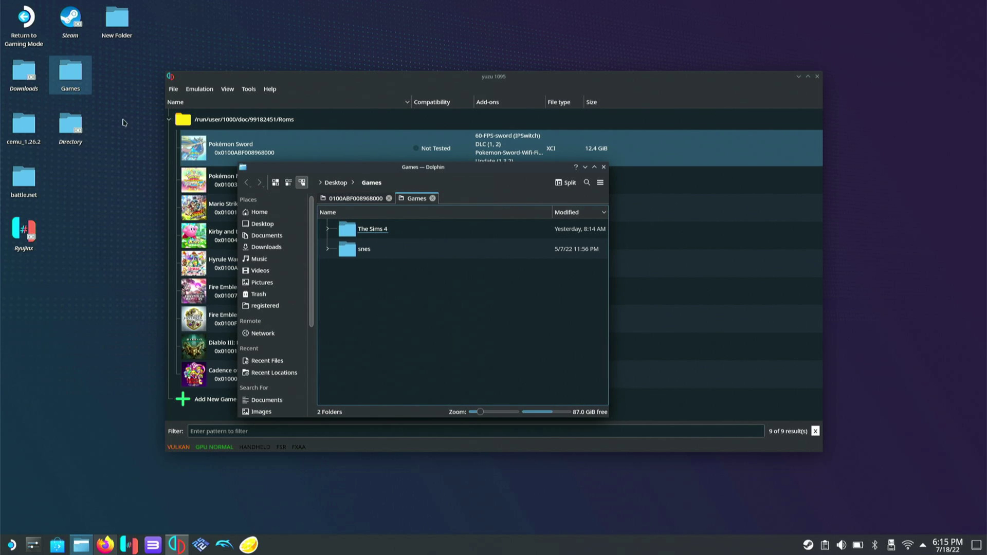
{"action": "left_click", "coordinate": [362, 198]}
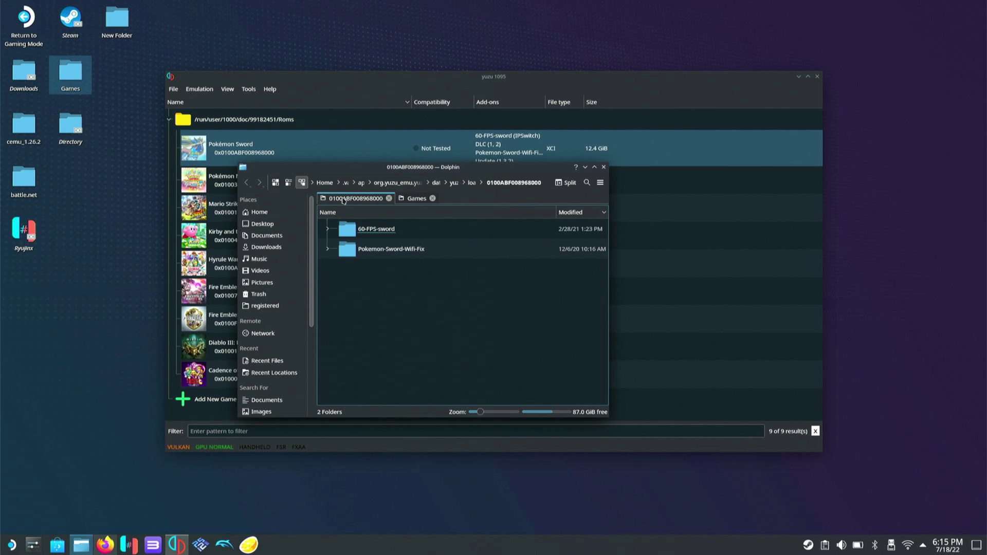
{"action": "left_click", "coordinate": [416, 199]}
{"action": "right_click", "coordinate": [383, 282]}
{"action": "left_click", "coordinate": [444, 179]}
{"action": "left_click", "coordinate": [432, 199]}
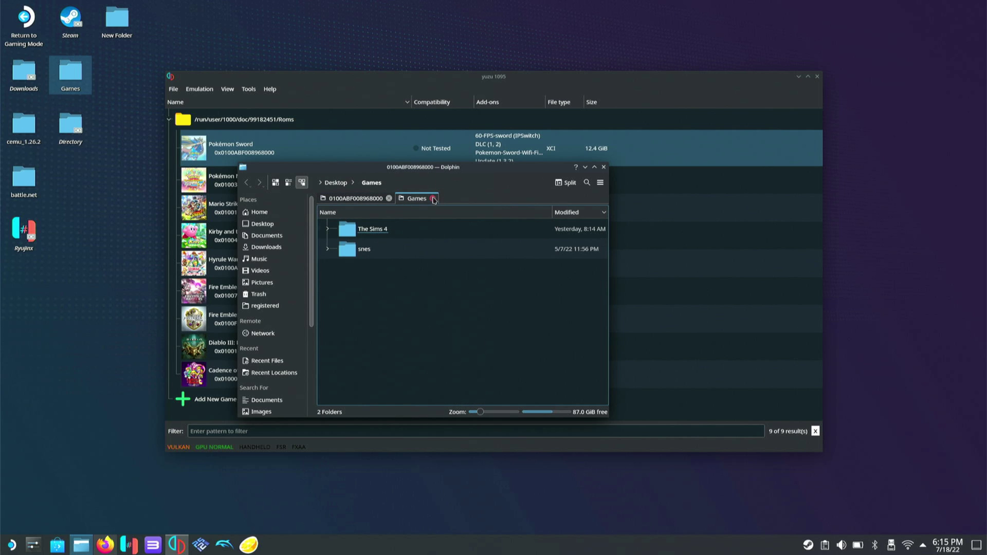
{"action": "double_click", "coordinate": [78, 70]}
{"action": "left_click", "coordinate": [432, 199]}
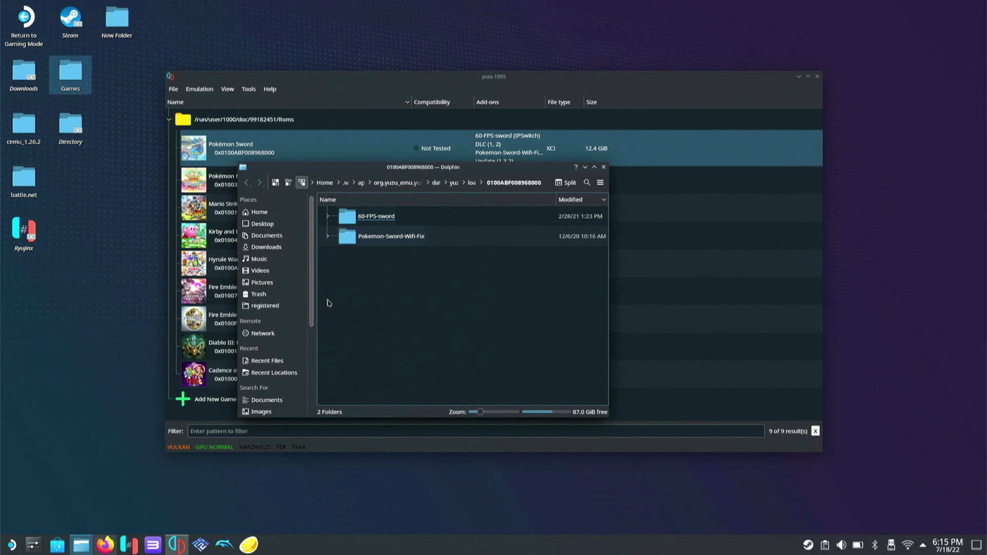
Step: Switch back to Firefox, maximize it, and download the Pokemon Sword 60 FPS mod with the Save File option
{"action": "left_click", "coordinate": [83, 546]}
{"action": "left_click", "coordinate": [106, 545]}
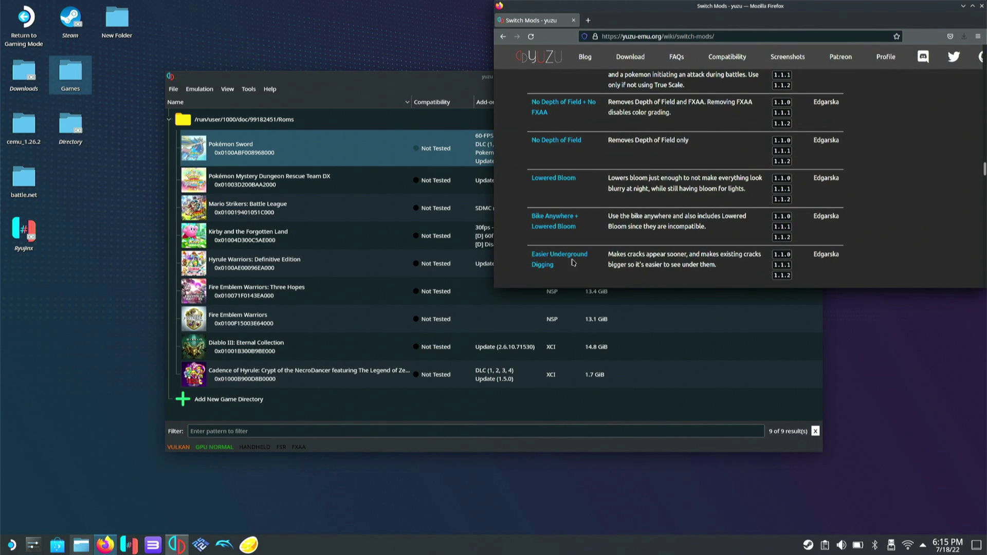
{"action": "double_click", "coordinate": [715, 7]}
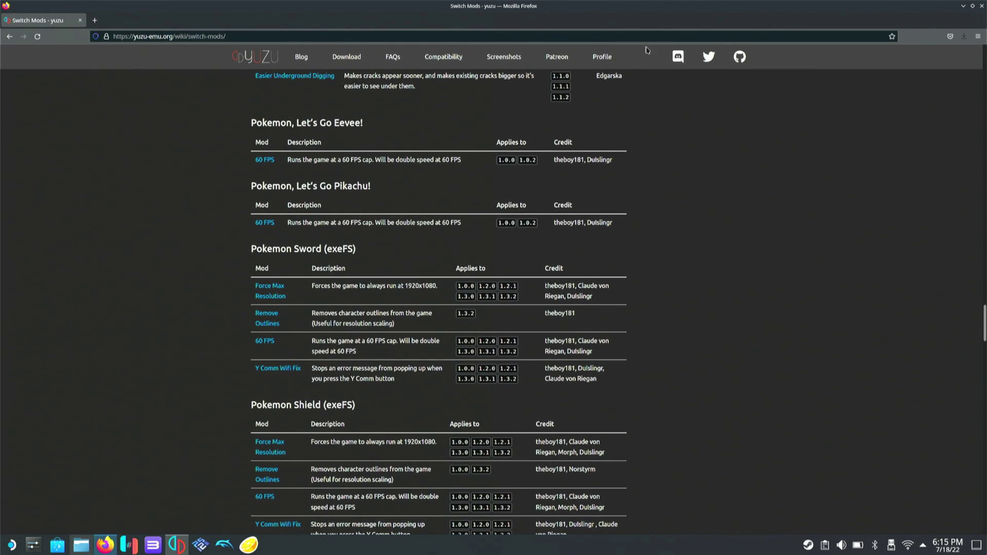
{"action": "left_click", "coordinate": [268, 343]}
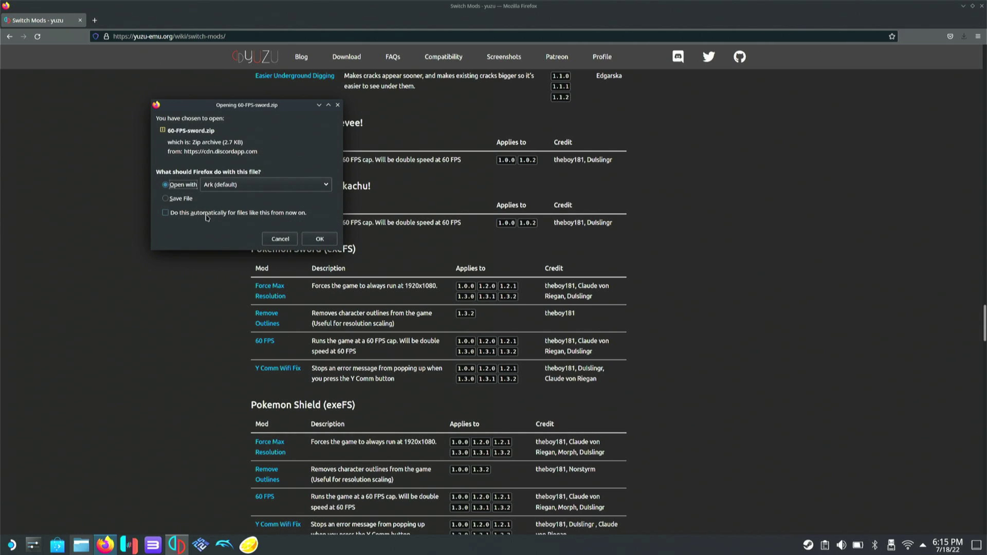
{"action": "left_click", "coordinate": [188, 199]}
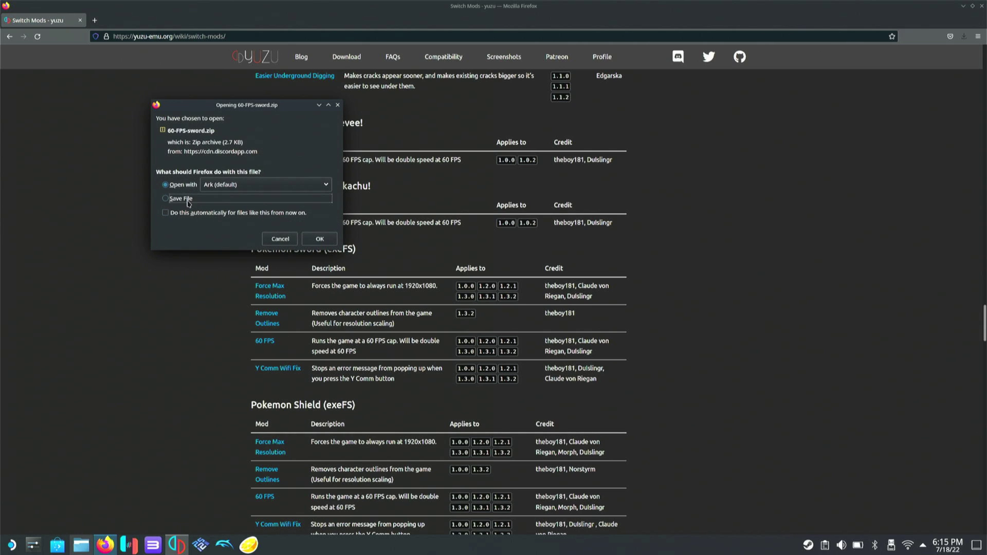
{"action": "left_click", "coordinate": [317, 240]}
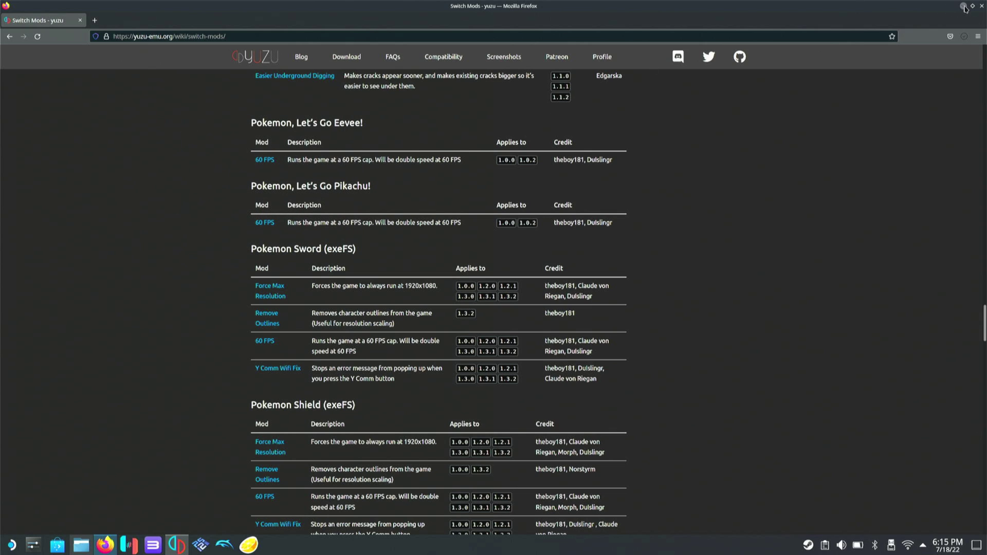
Step: Minimize Firefox and open the Downloads folder in Dolphin
{"action": "left_click", "coordinate": [964, 7]}
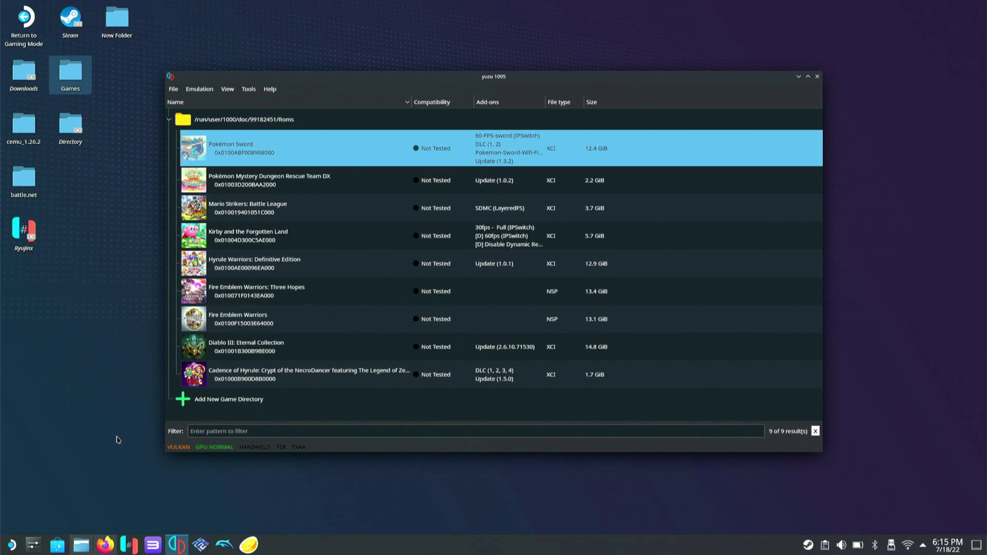
{"action": "left_click", "coordinate": [85, 544]}
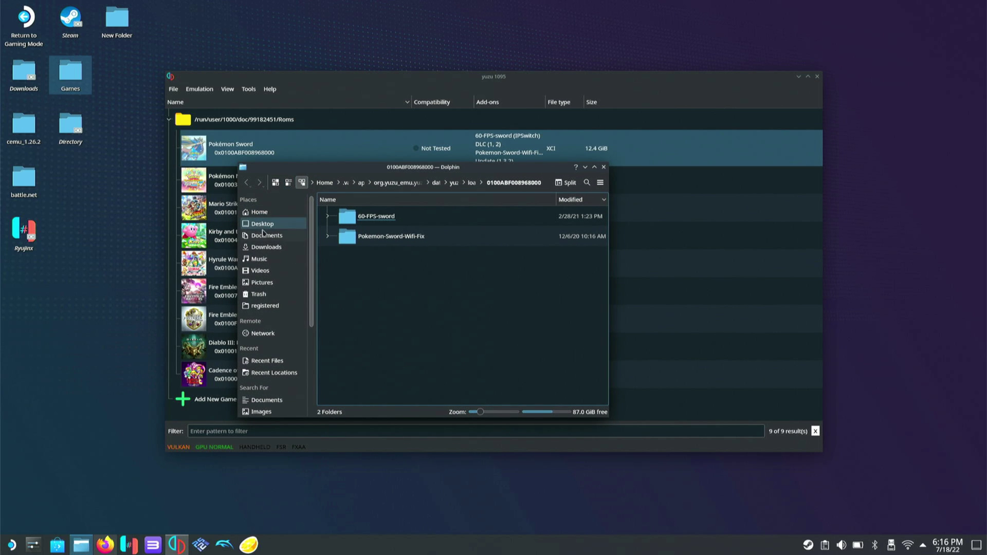
{"action": "left_click", "coordinate": [266, 247]}
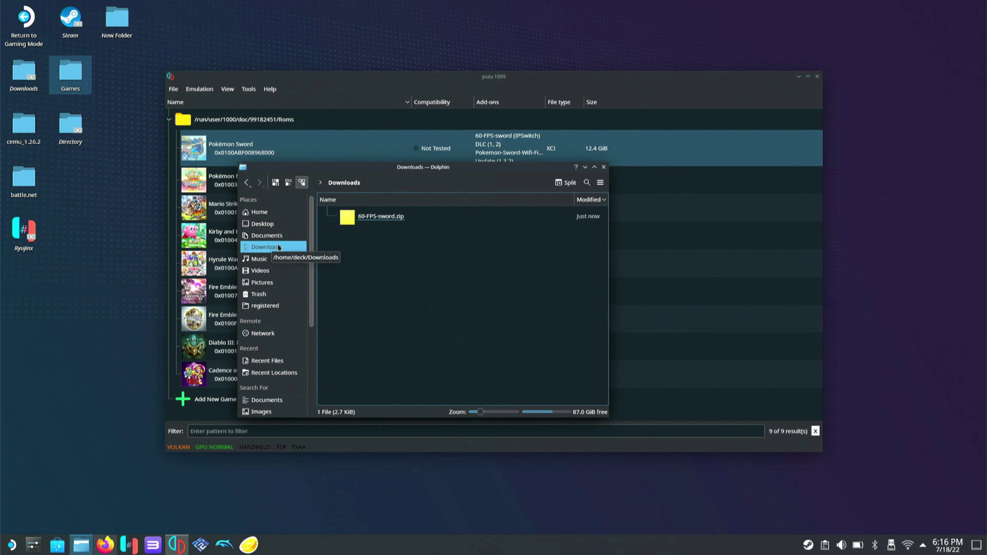
{"action": "right_click", "coordinate": [372, 216]}
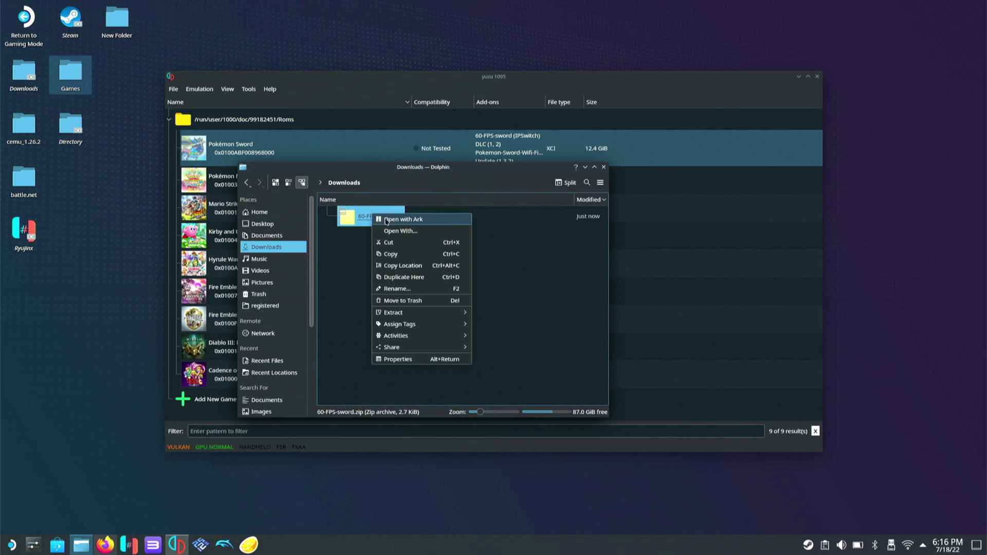
{"action": "left_click", "coordinate": [402, 232]}
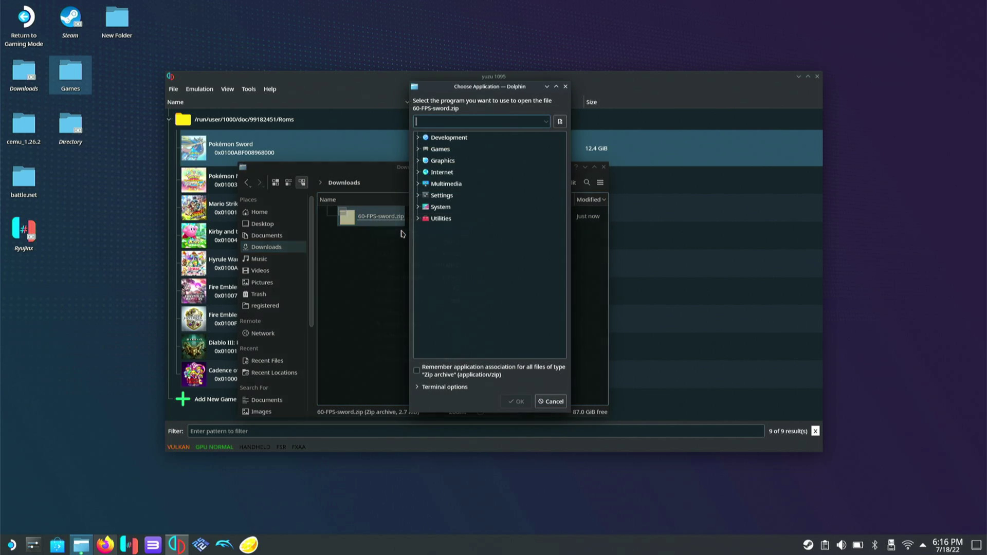
{"action": "left_click", "coordinate": [548, 401]}
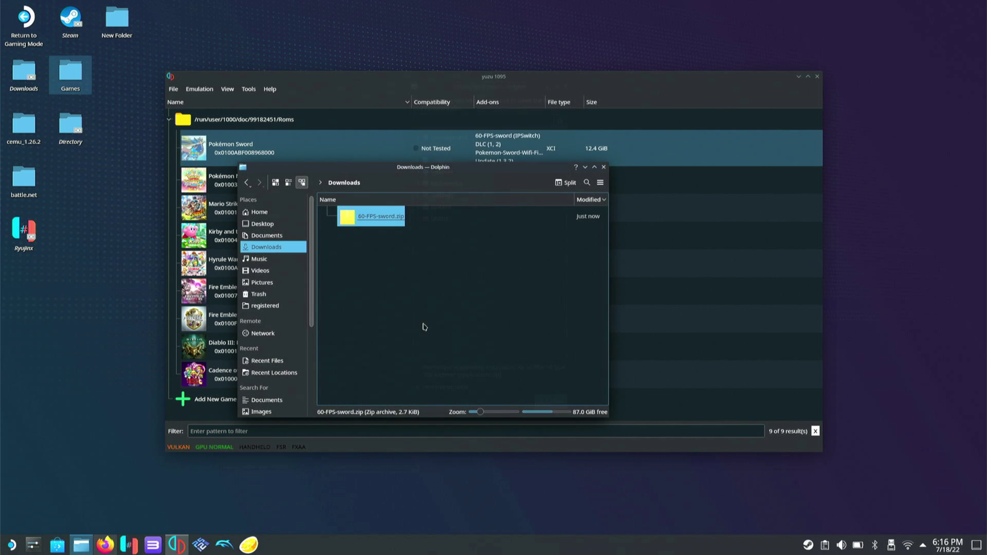
Step: Try to copy the 60-FPS-sword folder out of the 60-FPS-sword.zip archive into the Downloads folder
{"action": "right_click", "coordinate": [368, 216]}
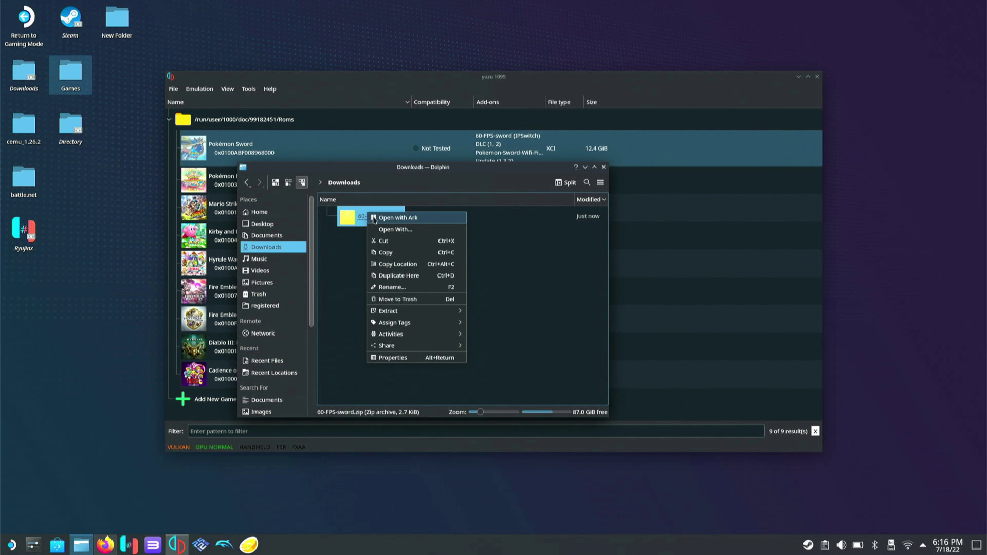
{"action": "left_click", "coordinate": [375, 218]}
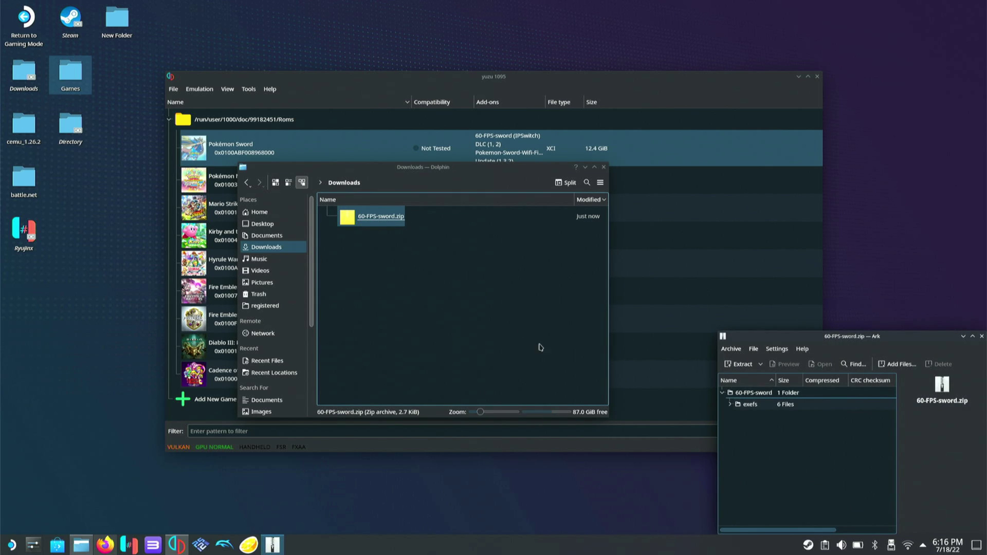
{"action": "right_click", "coordinate": [759, 394]}
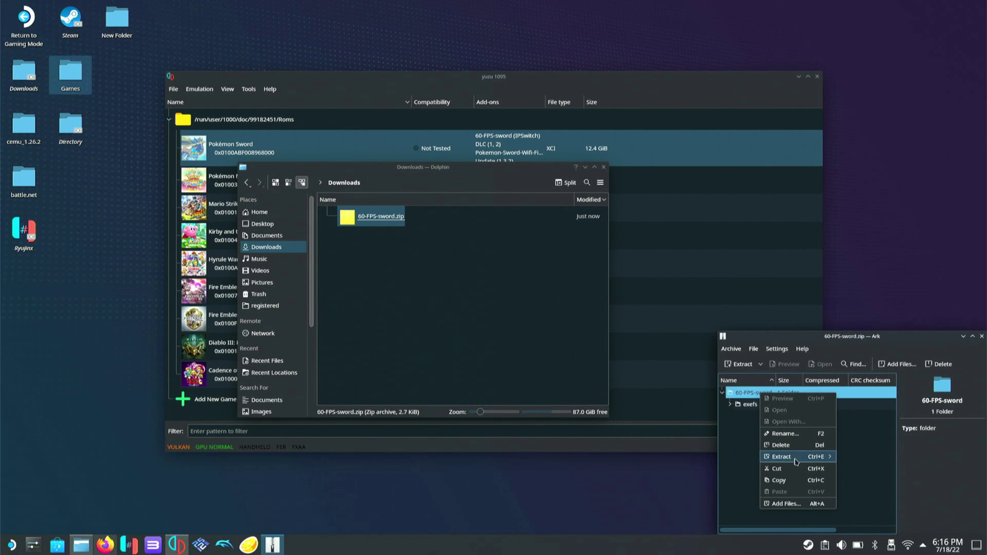
{"action": "left_click", "coordinate": [492, 347]}
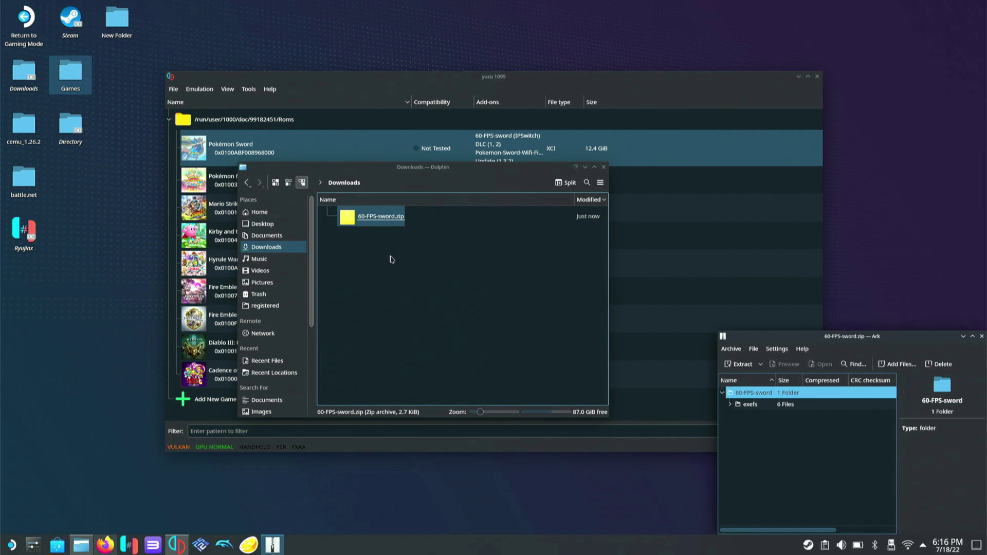
{"action": "right_click", "coordinate": [335, 264]}
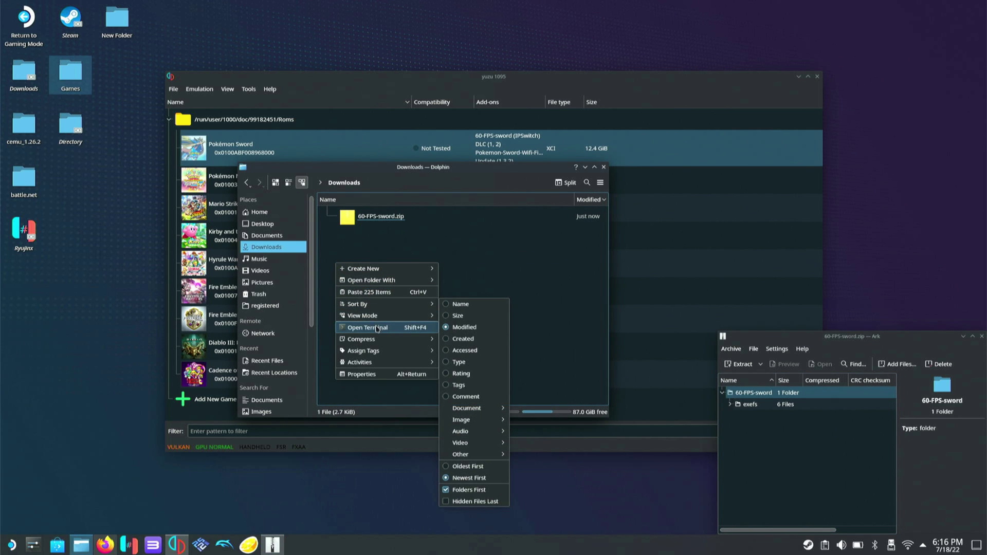
{"action": "mouse_move", "coordinate": [381, 284]}
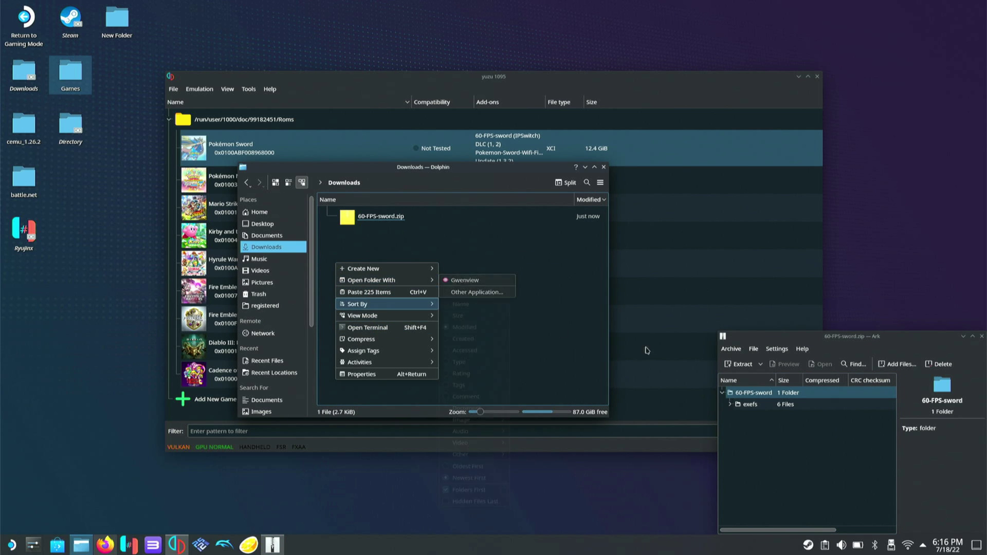
{"action": "left_click", "coordinate": [780, 405]}
{"action": "right_click", "coordinate": [766, 394]}
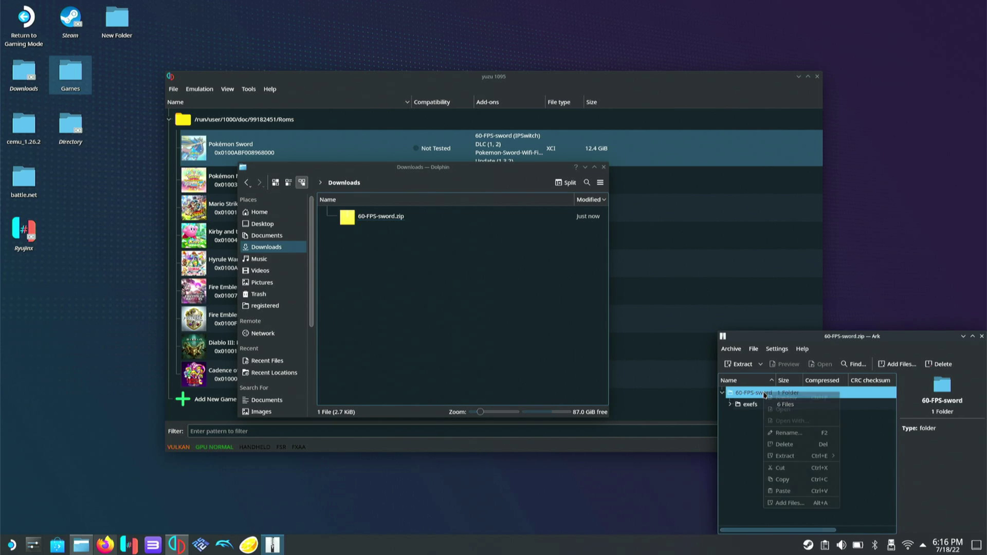
{"action": "left_click", "coordinate": [789, 480]}
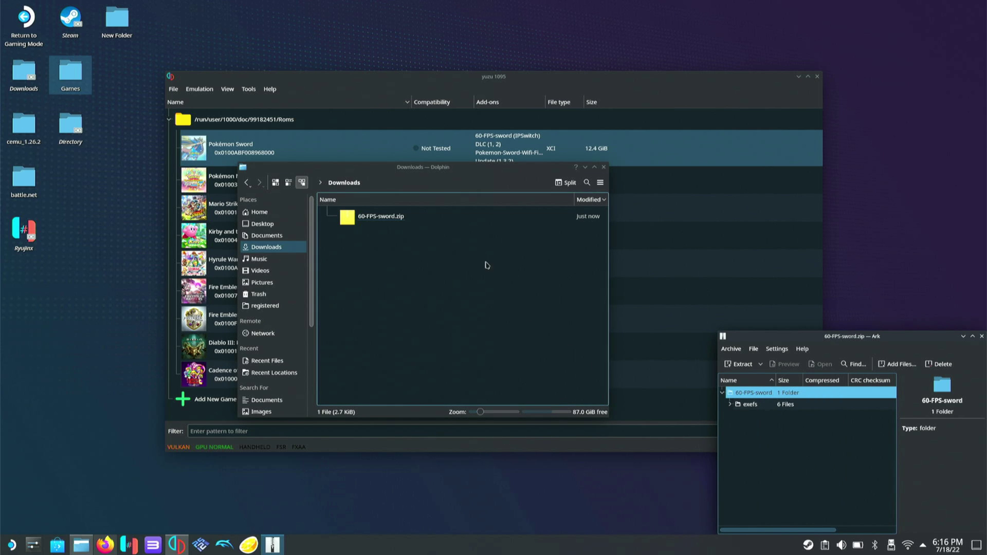
{"action": "right_click", "coordinate": [488, 264]}
{"action": "left_click", "coordinate": [488, 255]}
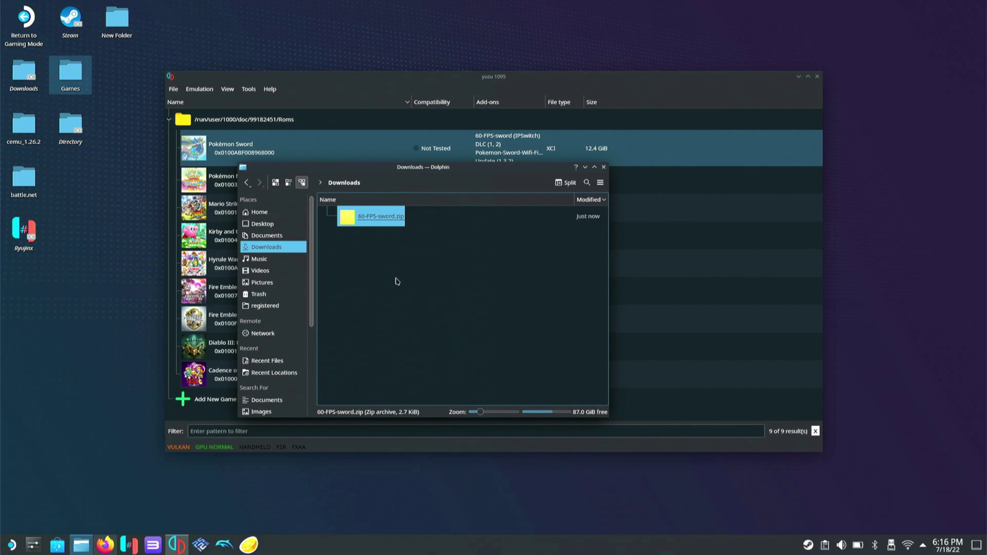
Step: Extract 60-FPS-sword.zip directly into the Downloads folder
{"action": "right_click", "coordinate": [380, 230]}
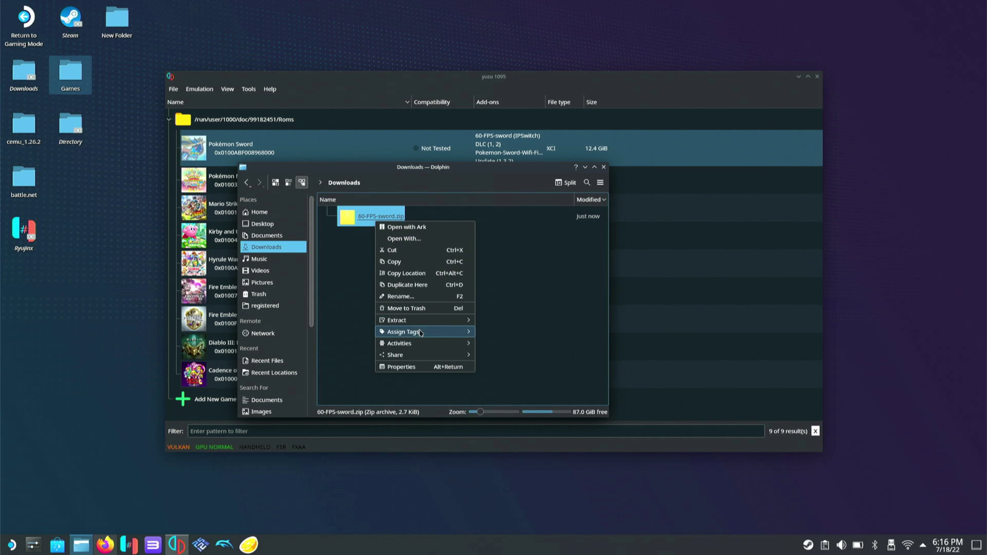
{"action": "mouse_move", "coordinate": [459, 320]}
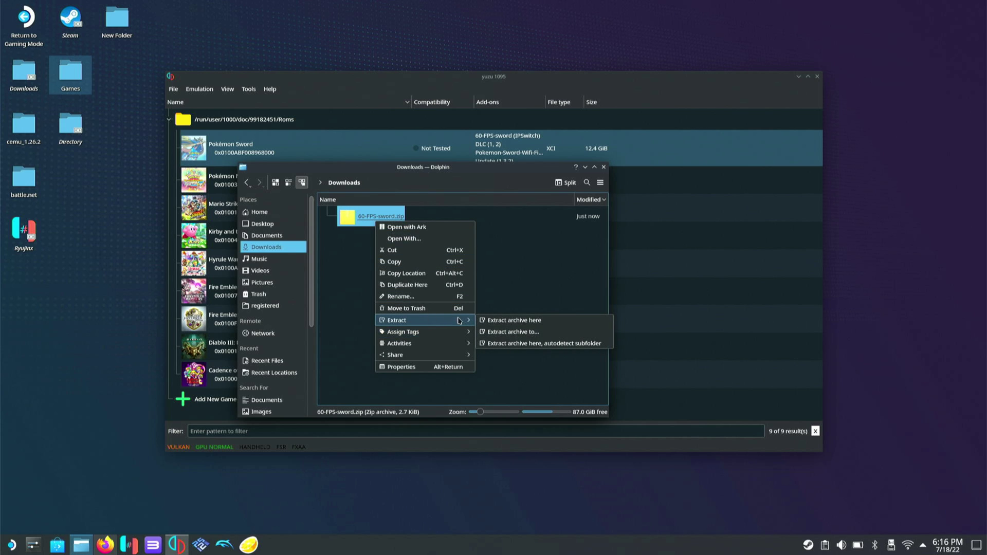
{"action": "left_click", "coordinate": [497, 320]}
{"action": "left_click", "coordinate": [417, 282]}
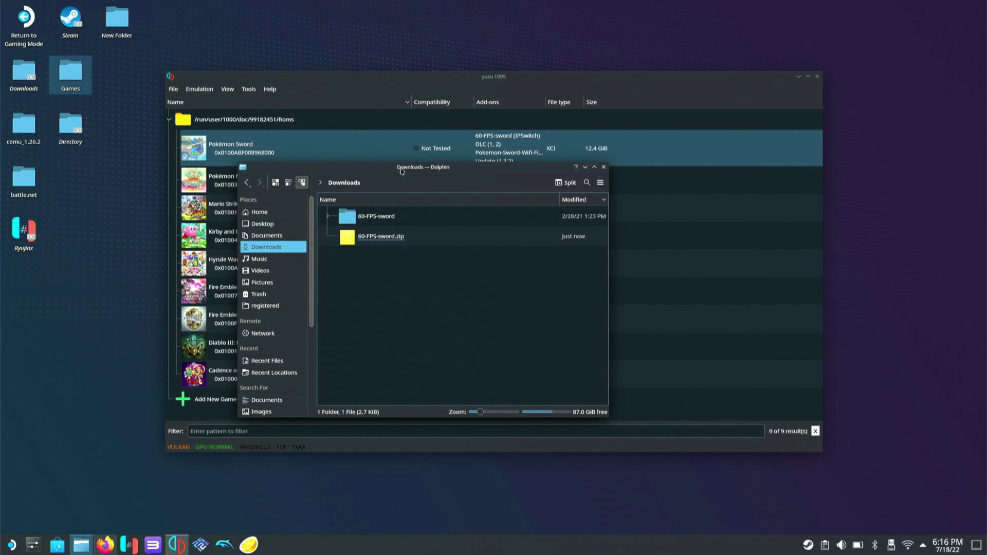
Step: Copy the extracted 60-FPS-sword folder from Downloads and close the file manager
{"action": "left_click_drag", "start_coordinate": [398, 170], "coordinate": [531, 202]}
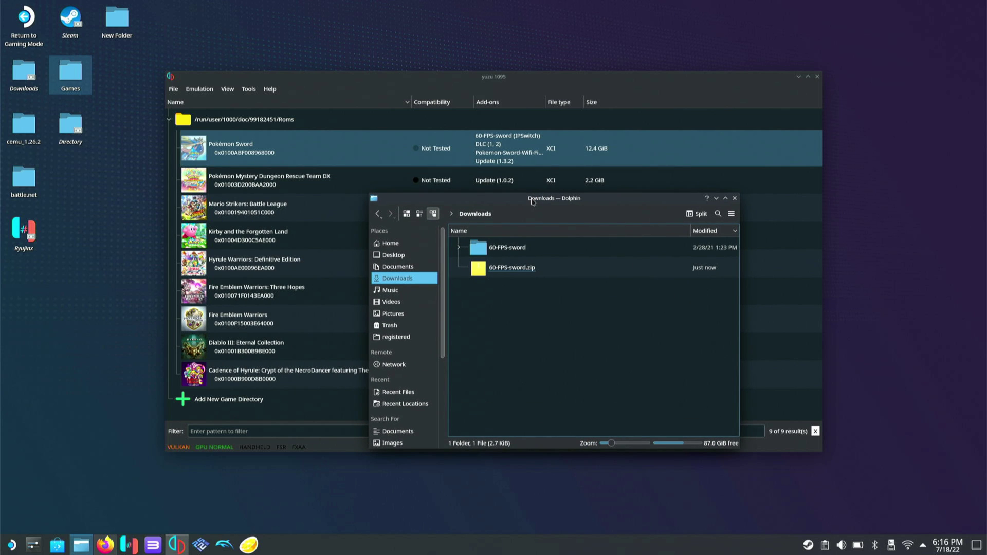
{"action": "right_click", "coordinate": [512, 253]}
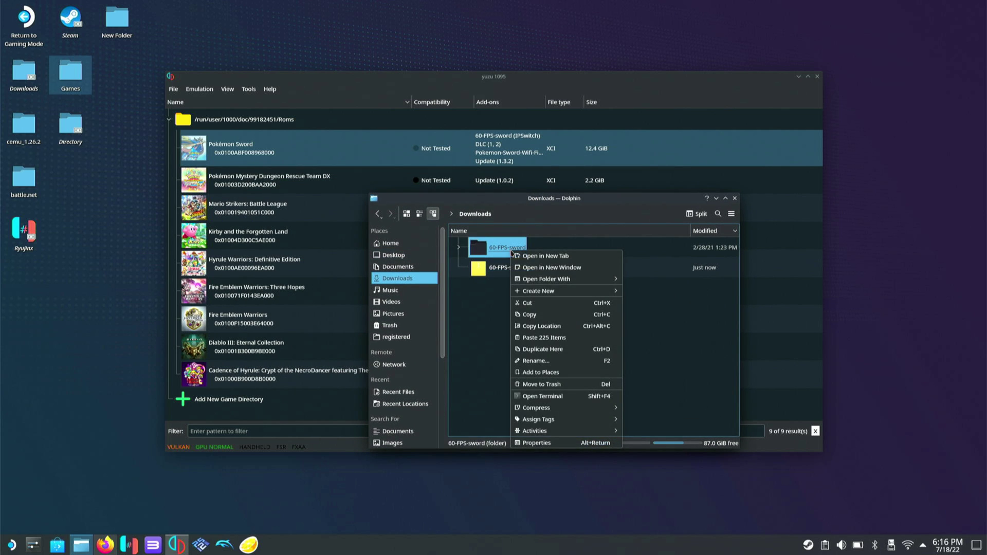
{"action": "left_click", "coordinate": [557, 316]}
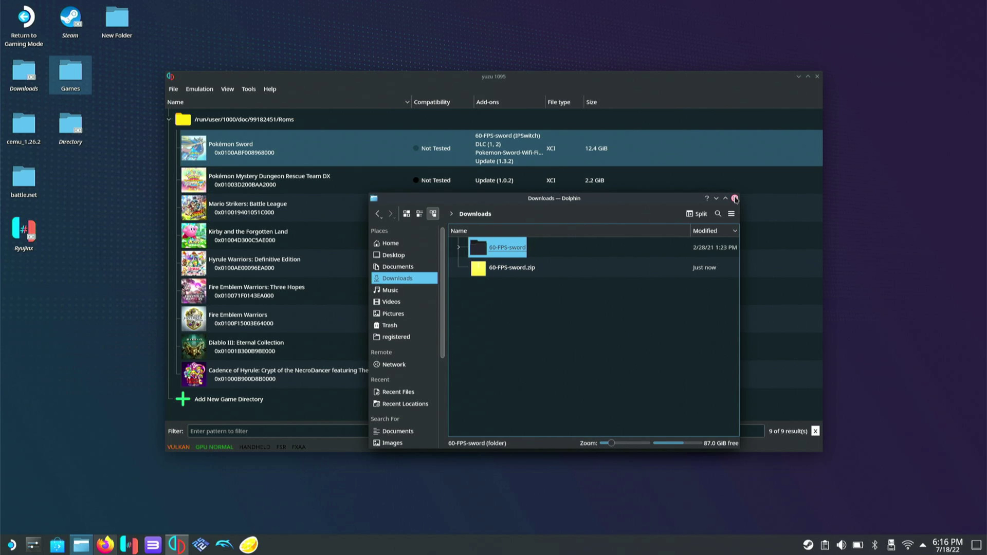
{"action": "left_click", "coordinate": [735, 198]}
Step: Check the mod folders in Pokémon Sword's mod data location and close the file manager
{"action": "right_click", "coordinate": [282, 160]}
{"action": "left_click", "coordinate": [331, 210]}
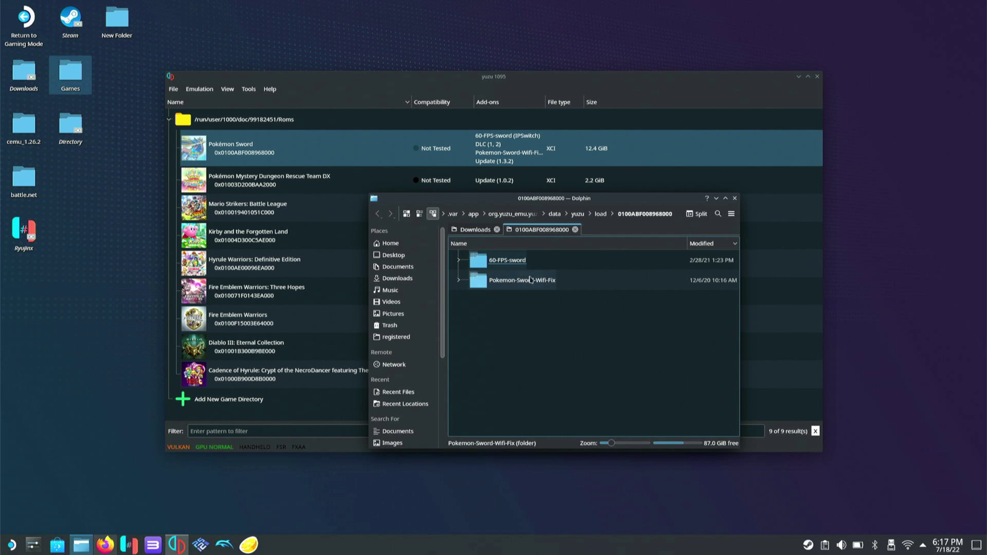
{"action": "left_click", "coordinate": [575, 230]}
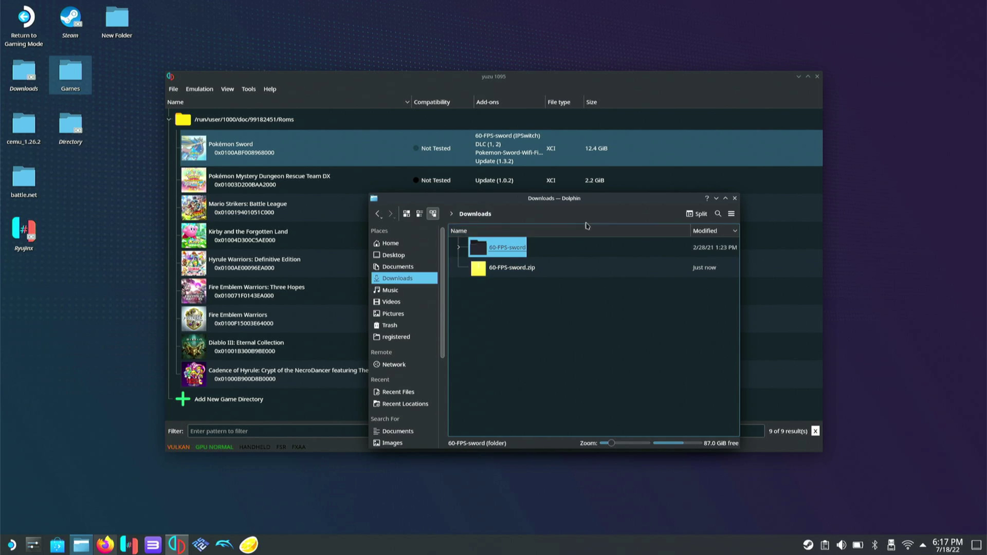
{"action": "left_click", "coordinate": [735, 198]}
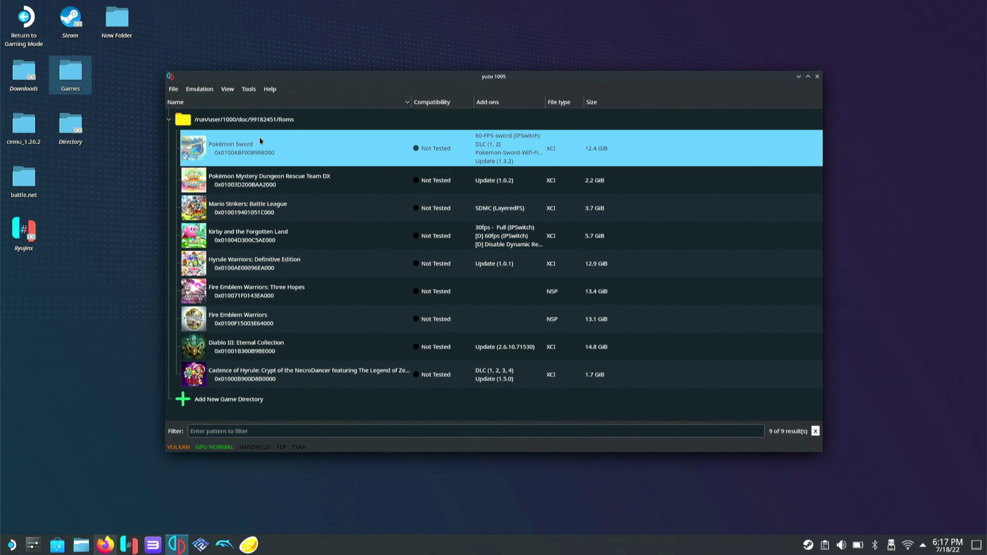
Step: Review the add-ons enabled in Pokémon Sword's properties and accept the dialog
{"action": "right_click", "coordinate": [243, 149]}
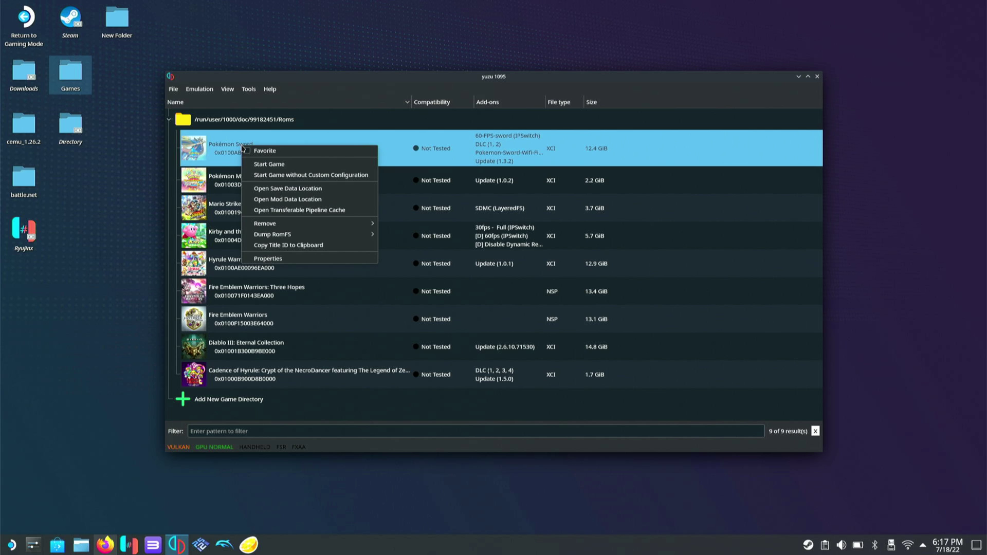
{"action": "left_click", "coordinate": [260, 259]}
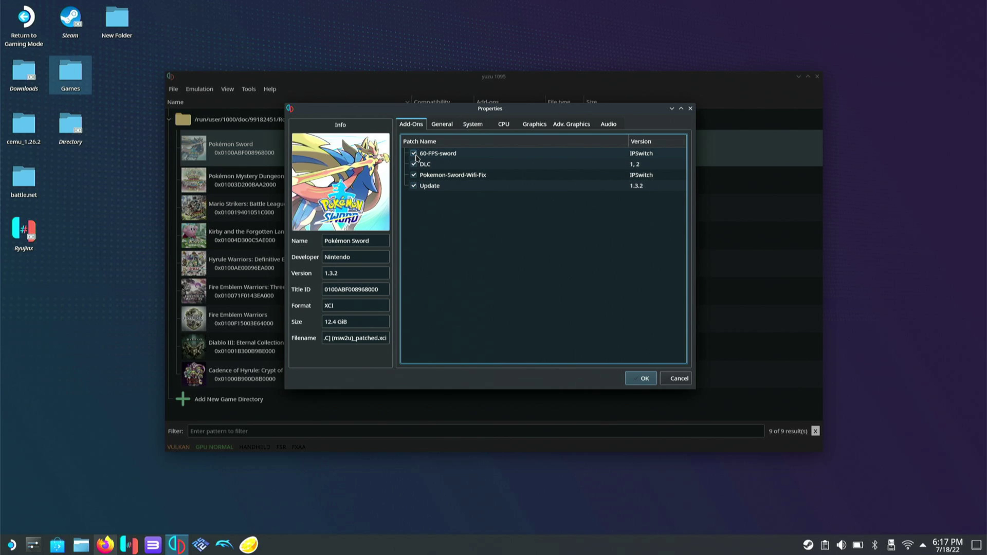
{"action": "left_click", "coordinate": [637, 379]}
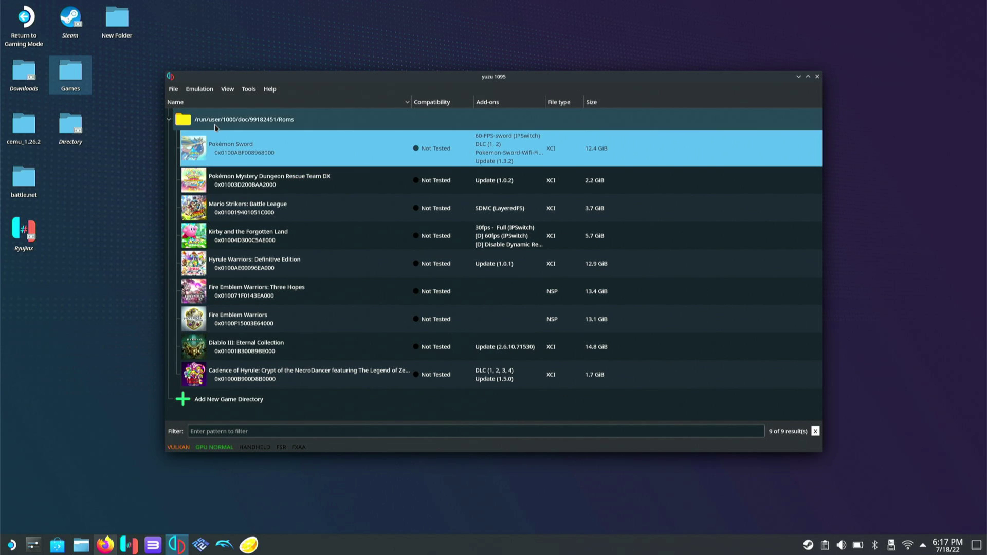
Step: Open the emulator configuration and review the General, System and CPU settings
{"action": "left_click", "coordinate": [227, 90]}
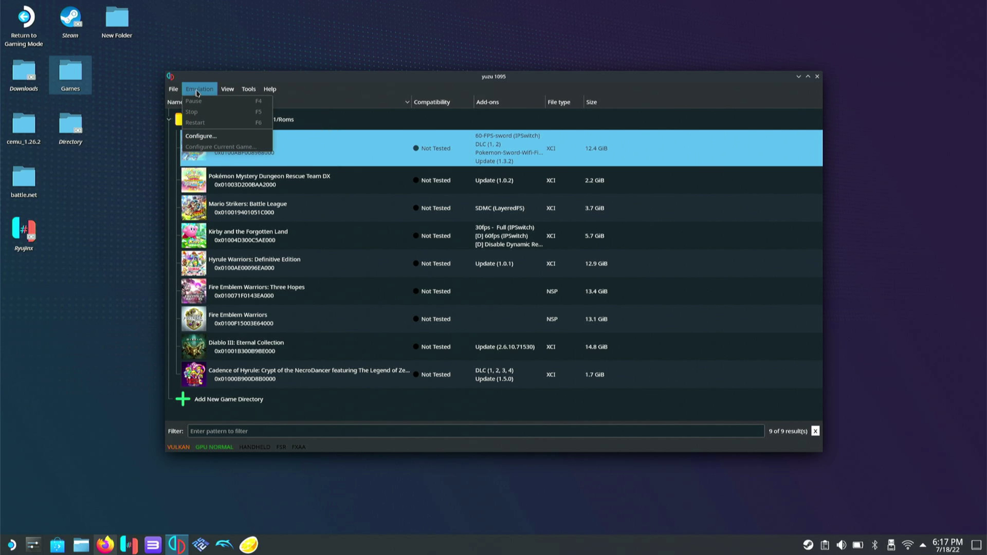
{"action": "left_click", "coordinate": [217, 137]}
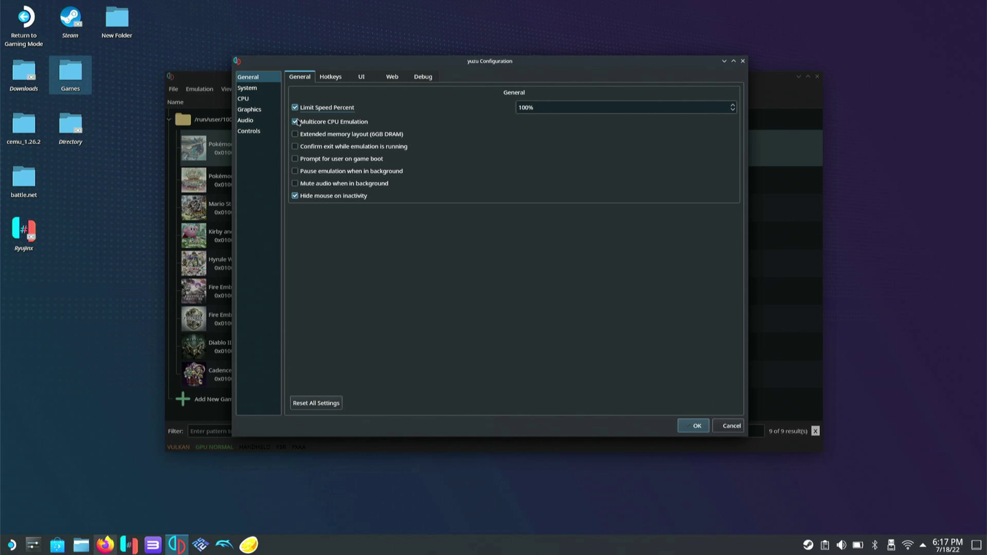
{"action": "left_click", "coordinate": [261, 88]}
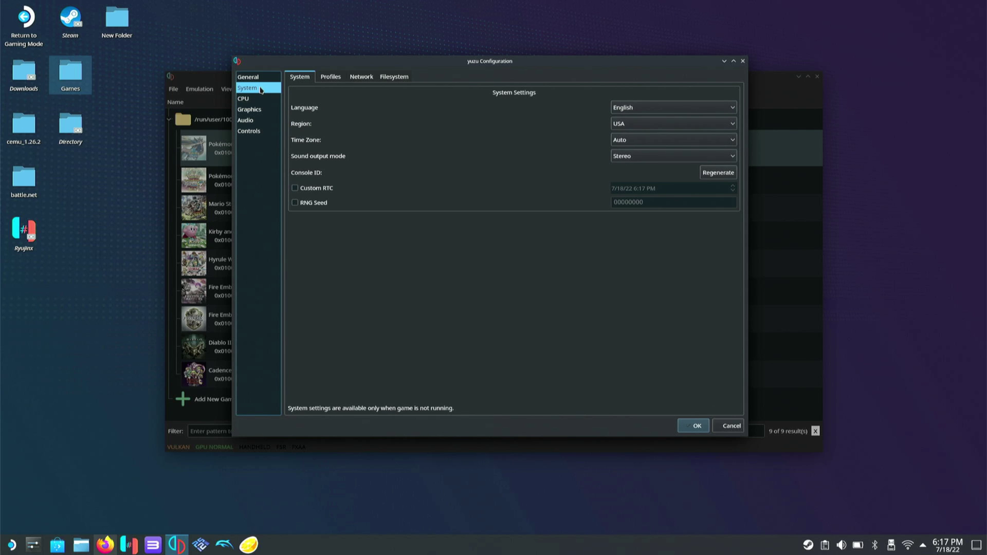
{"action": "left_click", "coordinate": [257, 102]}
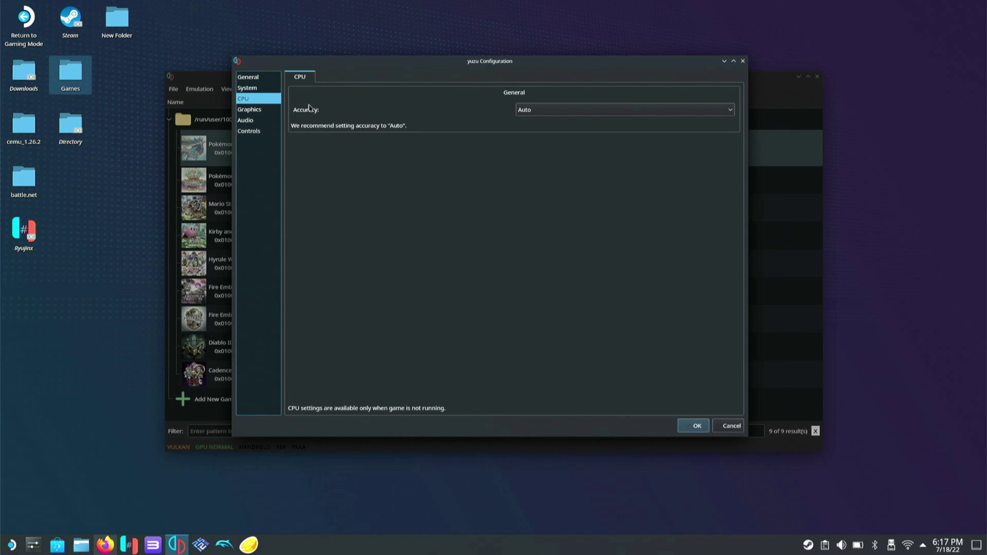
Step: Examine the API and device choices in the Graphics settings, keeping Vulkan and AMD RADV VANGOGH
{"action": "left_click", "coordinate": [258, 111]}
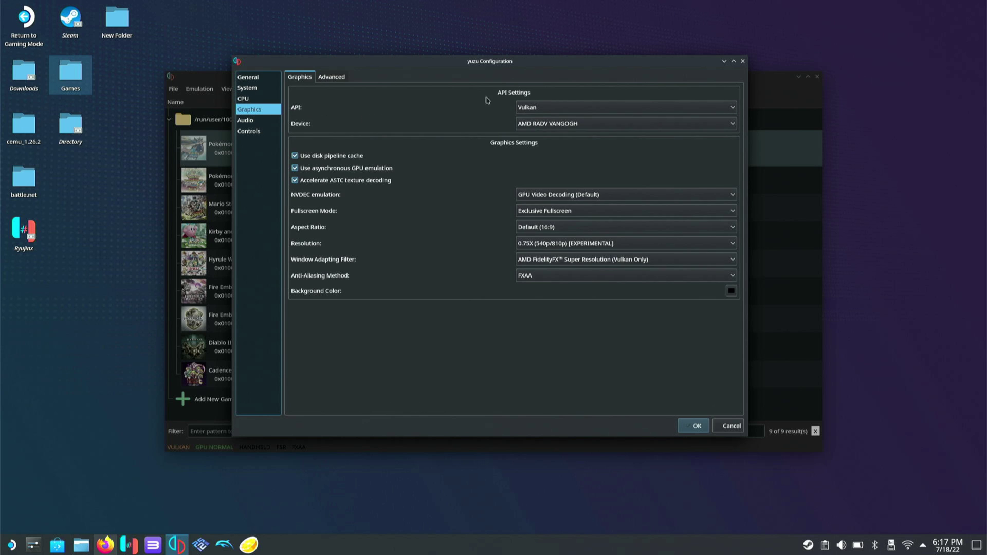
{"action": "left_click", "coordinate": [534, 111]}
{"action": "left_click", "coordinate": [533, 131]}
{"action": "left_click", "coordinate": [538, 122]}
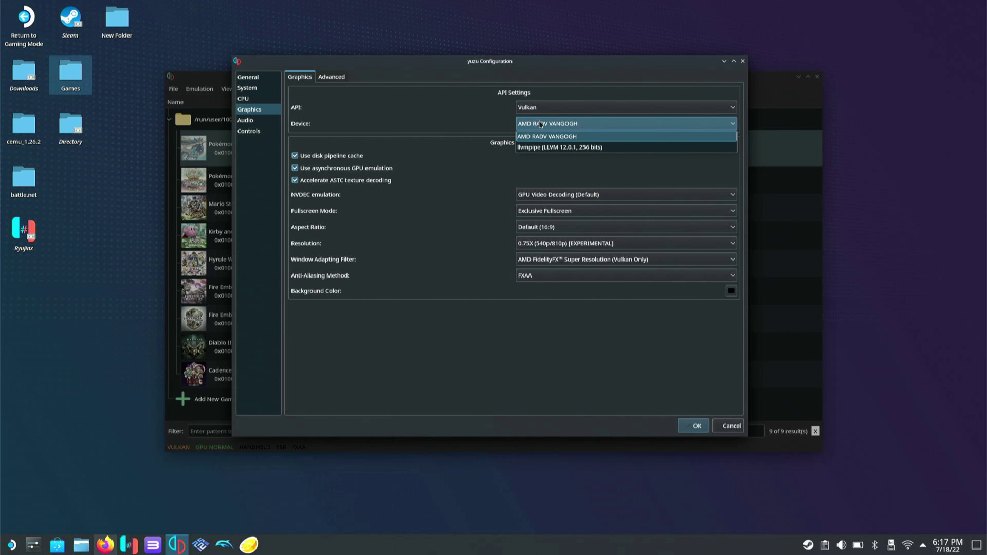
{"action": "left_click", "coordinate": [539, 124]}
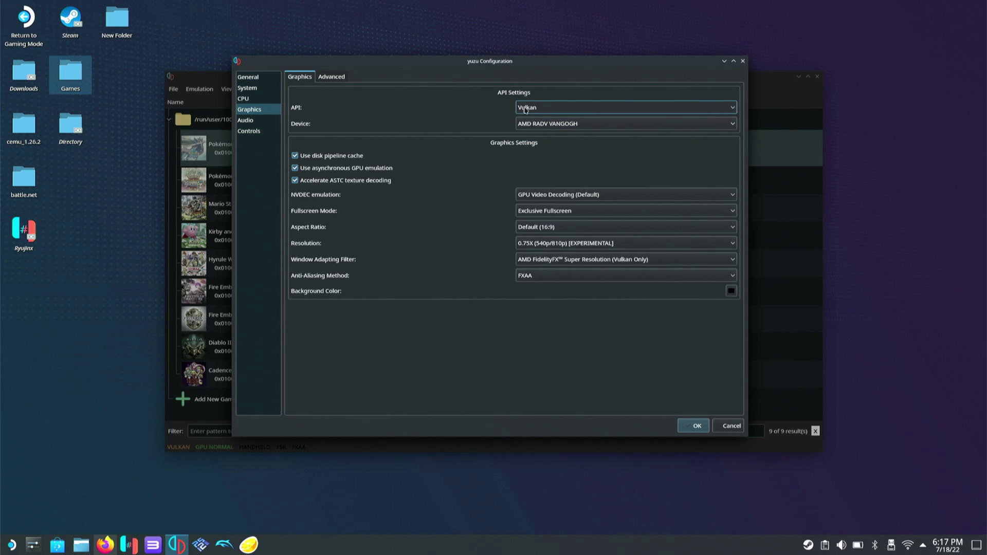
{"action": "left_click", "coordinate": [525, 110]}
{"action": "left_click", "coordinate": [527, 109]}
{"action": "left_click", "coordinate": [526, 109]}
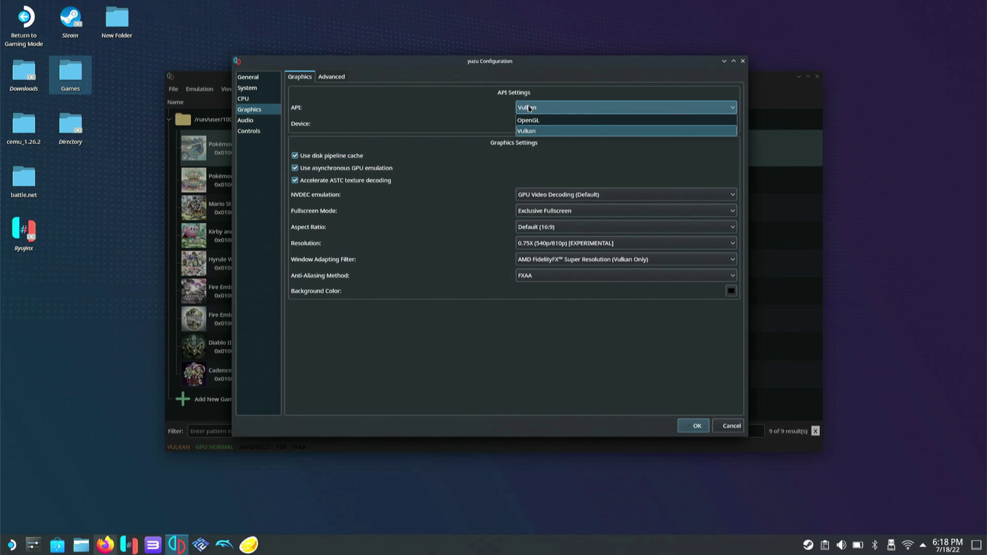
{"action": "left_click", "coordinate": [535, 109]}
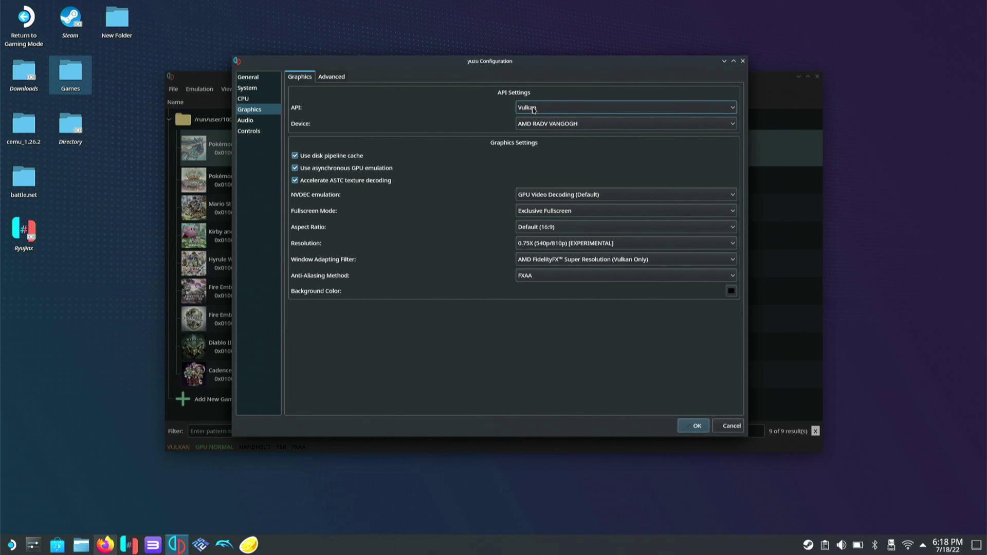
{"action": "left_click", "coordinate": [533, 109]}
{"action": "left_click", "coordinate": [527, 109]}
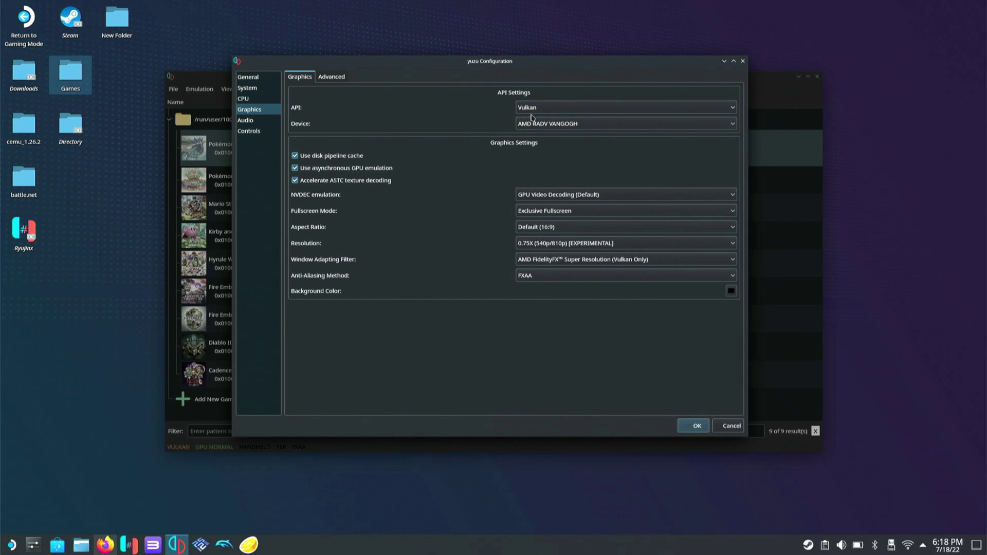
Step: Review the NVDEC emulation, fullscreen mode and aspect ratio choices, keeping GPU Video Decoding, Exclusive Fullscreen and Default (16:9)
{"action": "left_click", "coordinate": [535, 195]}
{"action": "left_click", "coordinate": [497, 199]}
{"action": "left_click", "coordinate": [545, 215]}
{"action": "left_click", "coordinate": [522, 225]}
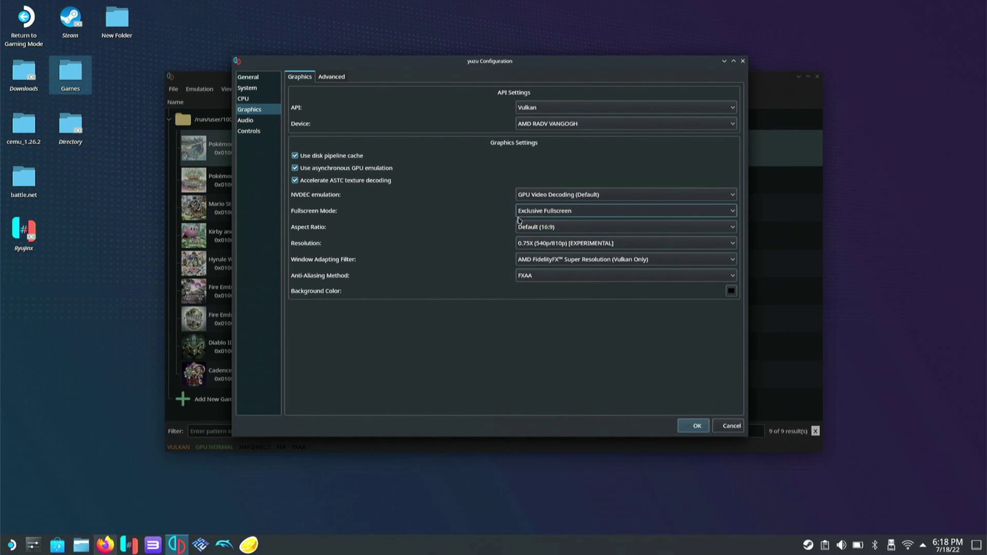
{"action": "left_click", "coordinate": [556, 231]}
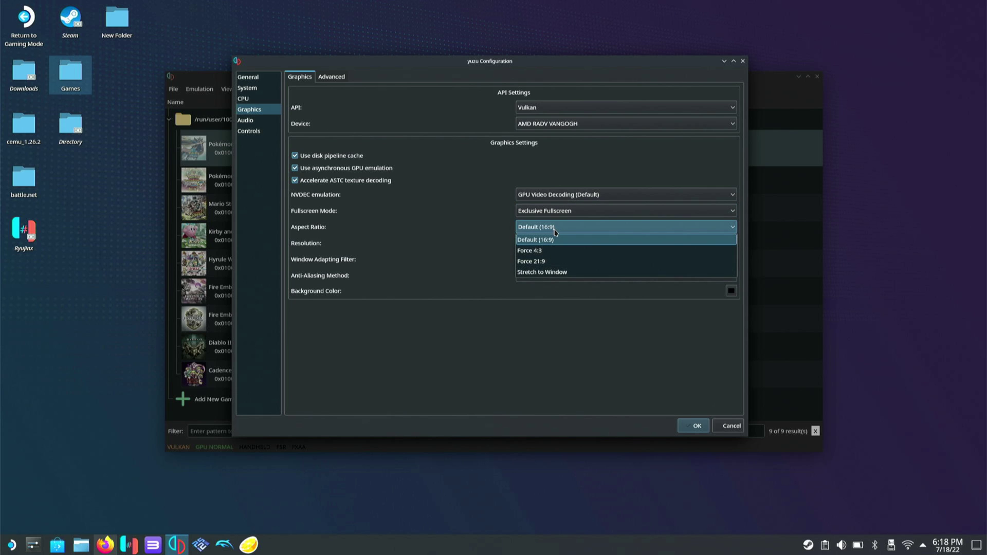
{"action": "left_click", "coordinate": [554, 239]}
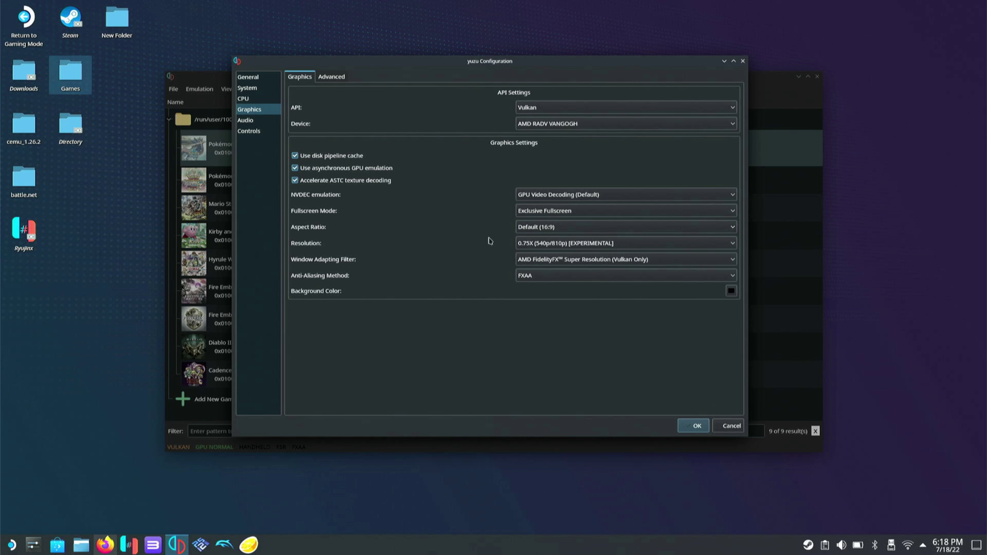
Step: Compare the resolution options, trying 1X (720p/1080p) and returning to 0.75X (540p/810p) [EXPERIMENTAL]
{"action": "left_click", "coordinate": [541, 243]}
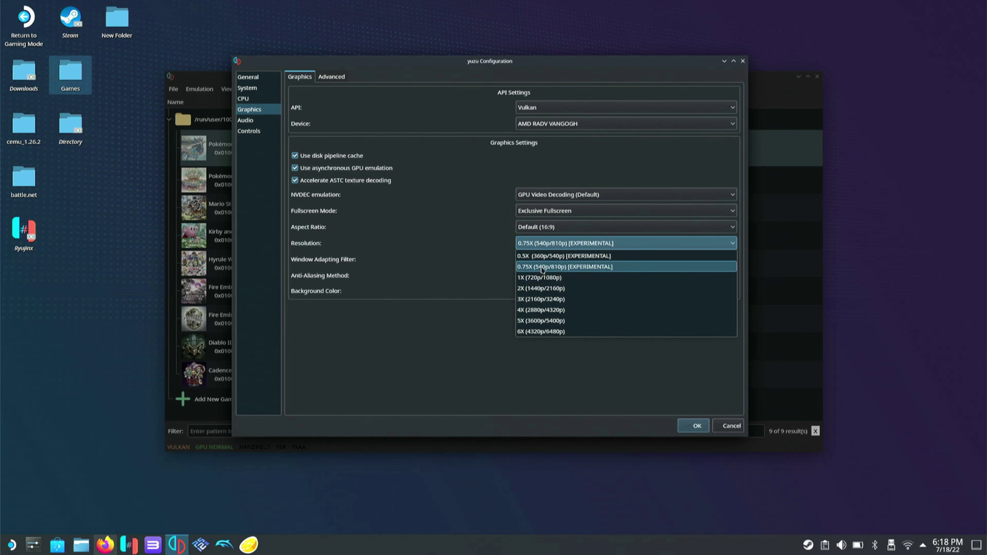
{"action": "left_click", "coordinate": [542, 266]}
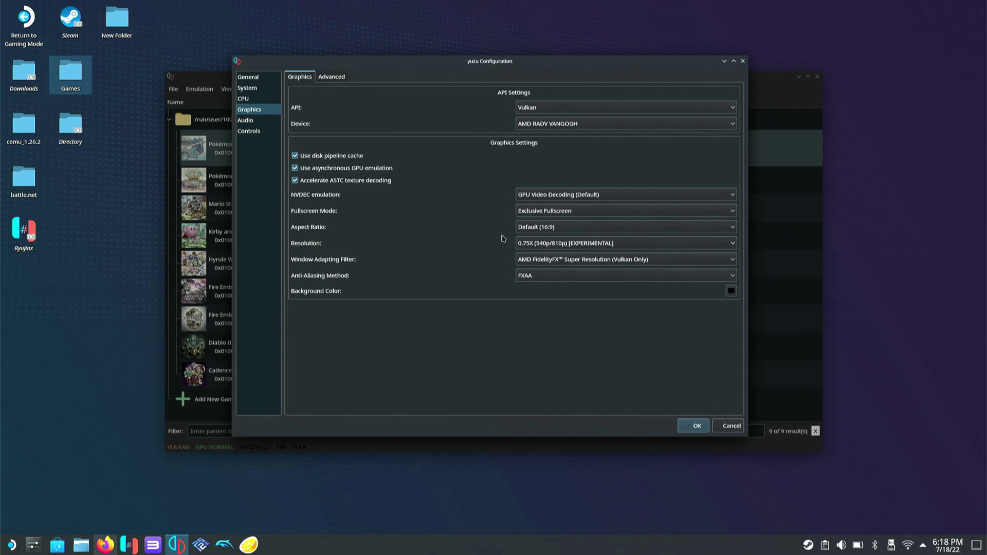
{"action": "left_click", "coordinate": [558, 245]}
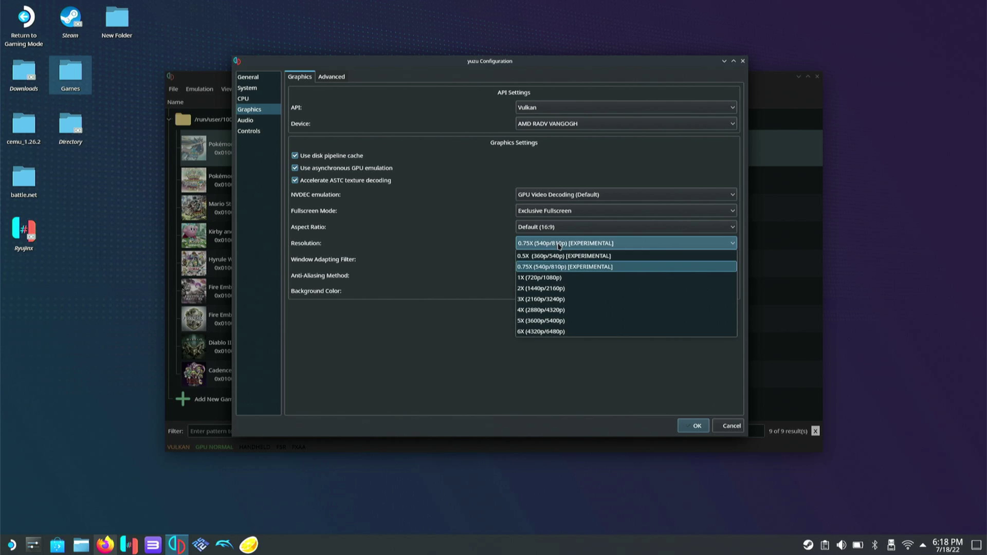
{"action": "left_click", "coordinate": [544, 277]}
{"action": "left_click", "coordinate": [538, 249]}
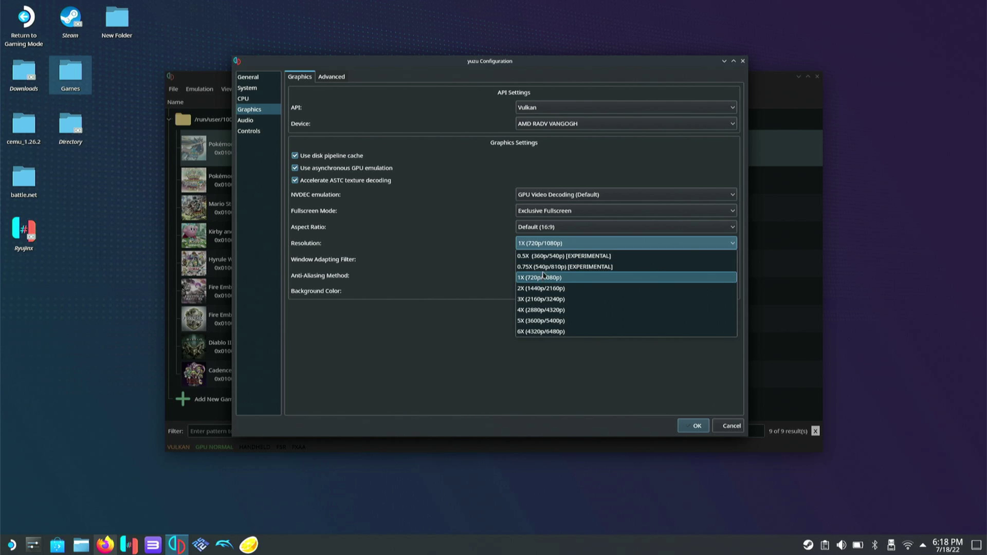
{"action": "left_click", "coordinate": [540, 266]}
{"action": "left_click", "coordinate": [537, 246]}
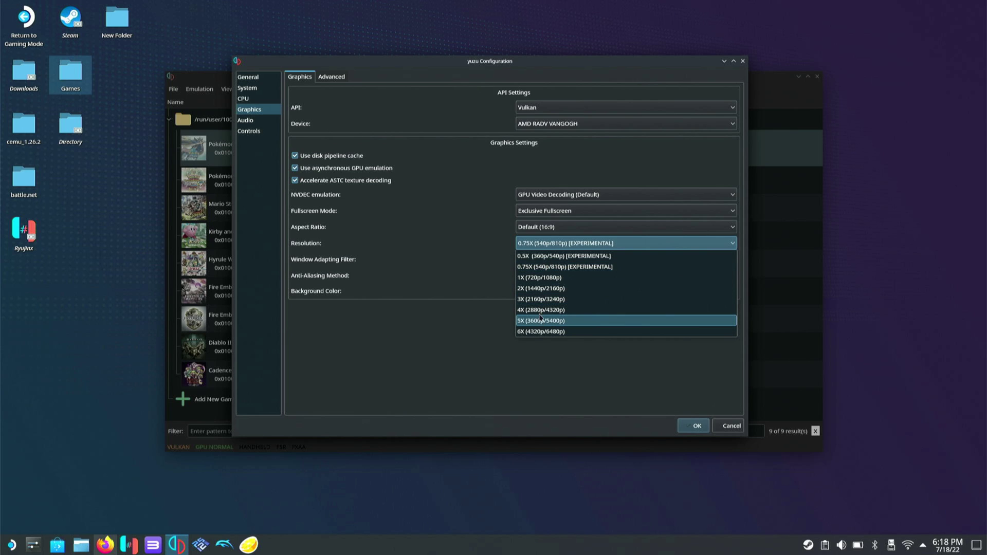
{"action": "left_click", "coordinate": [555, 267]}
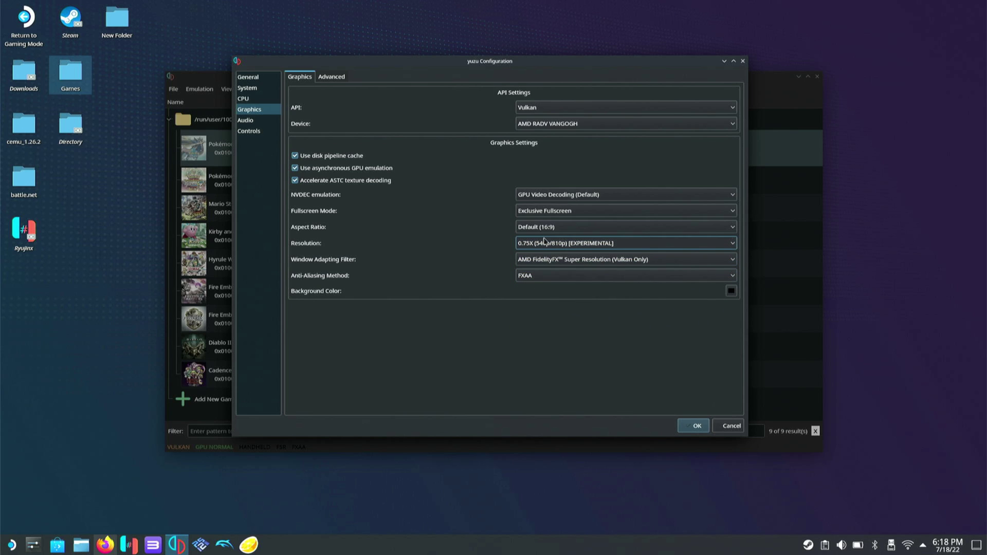
Step: Check the window adapting filter choices, keeping AMD FidelityFX Super Resolution, and view the Audio settings
{"action": "left_click", "coordinate": [543, 262]}
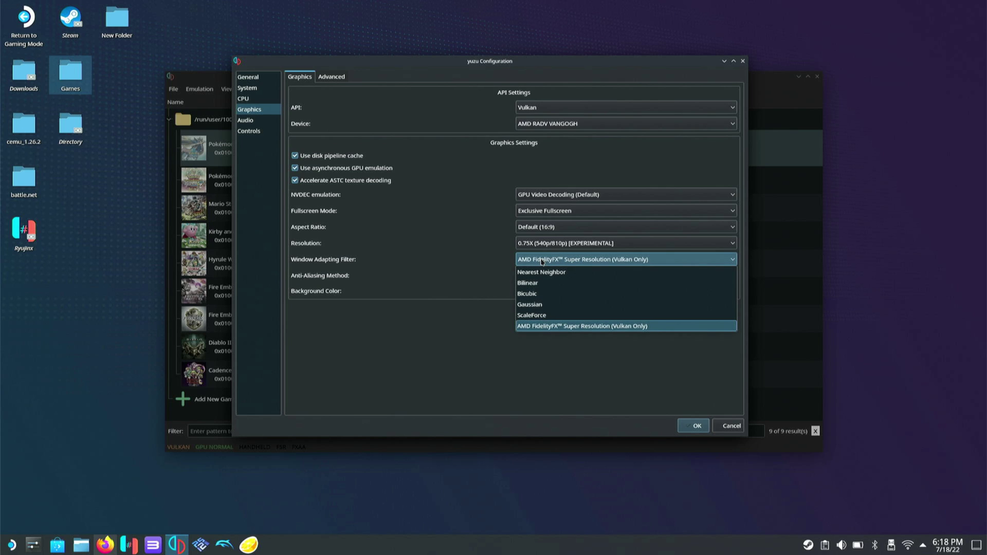
{"action": "left_click", "coordinate": [542, 262]}
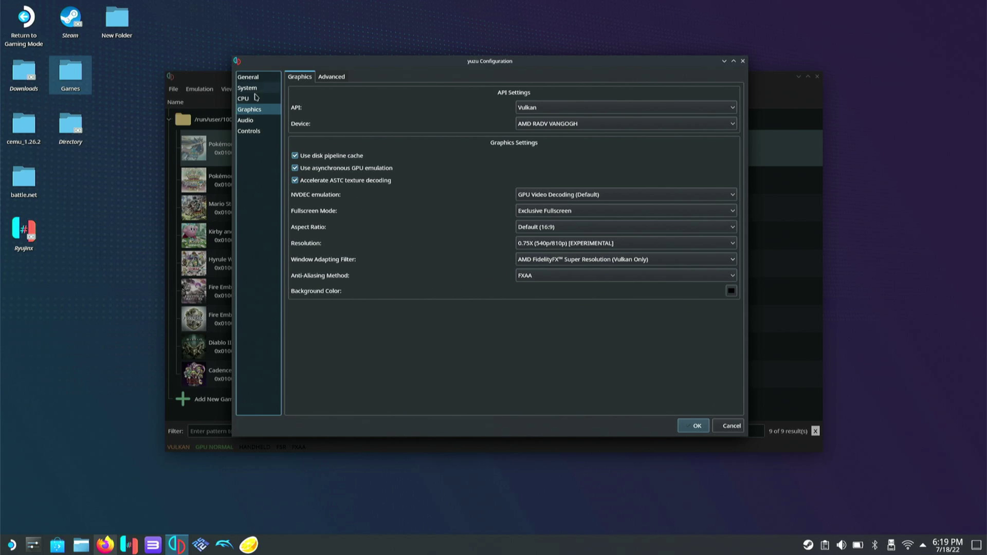
{"action": "left_click", "coordinate": [259, 120]}
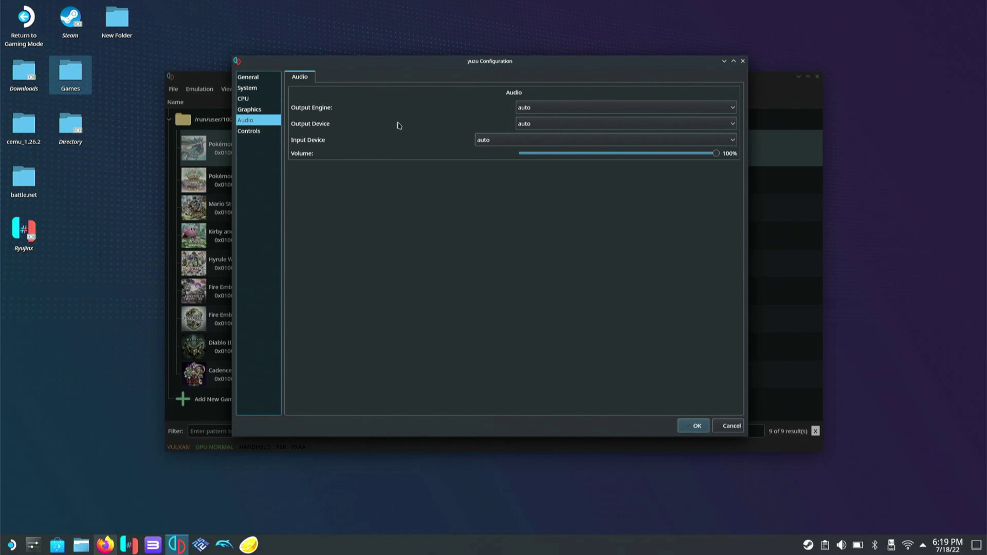
Step: Review Player 1's controller type and input device in the Controls settings, keeping Pro Controller and Steam Virtual Gamepad 0
{"action": "left_click", "coordinate": [258, 134]}
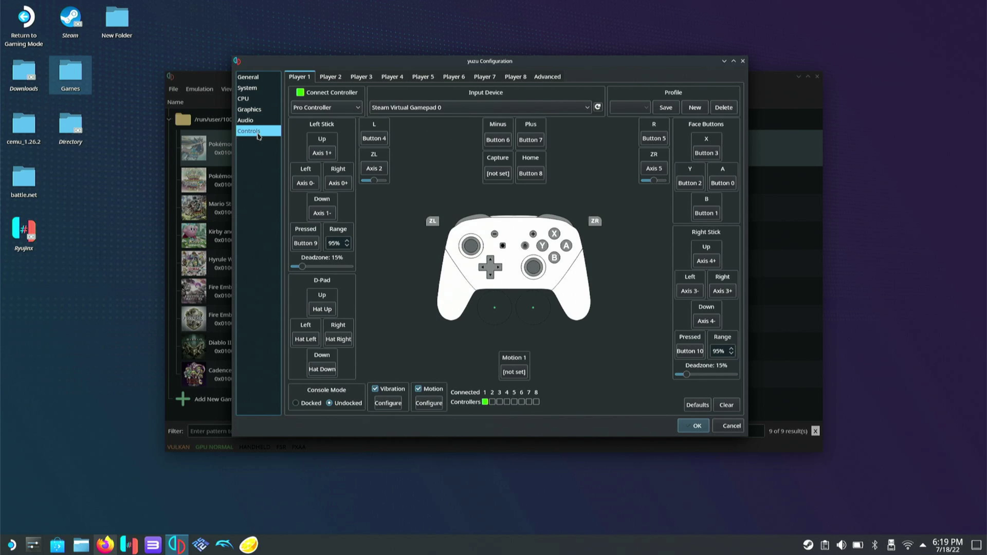
{"action": "left_click", "coordinate": [339, 109]}
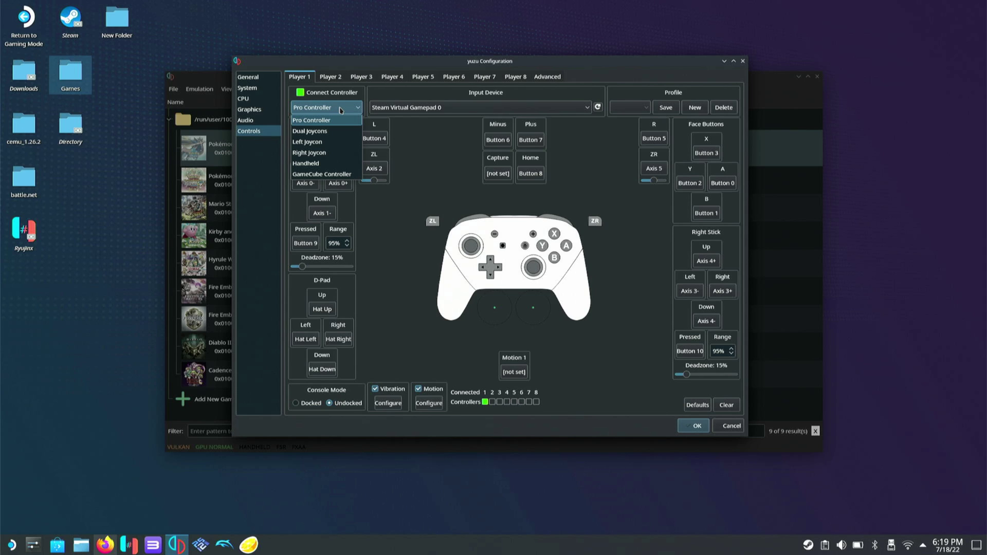
{"action": "left_click", "coordinate": [329, 121]}
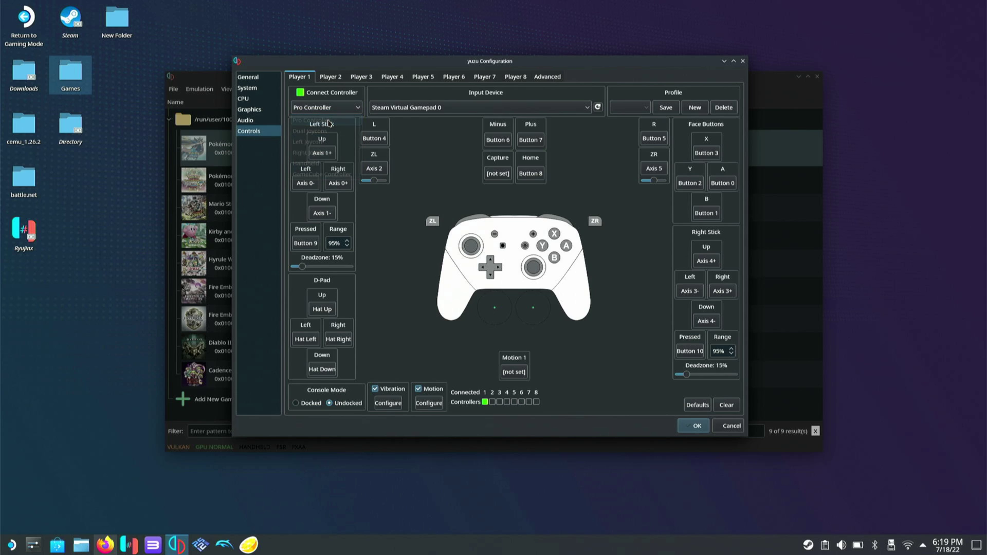
{"action": "left_click", "coordinate": [411, 111]}
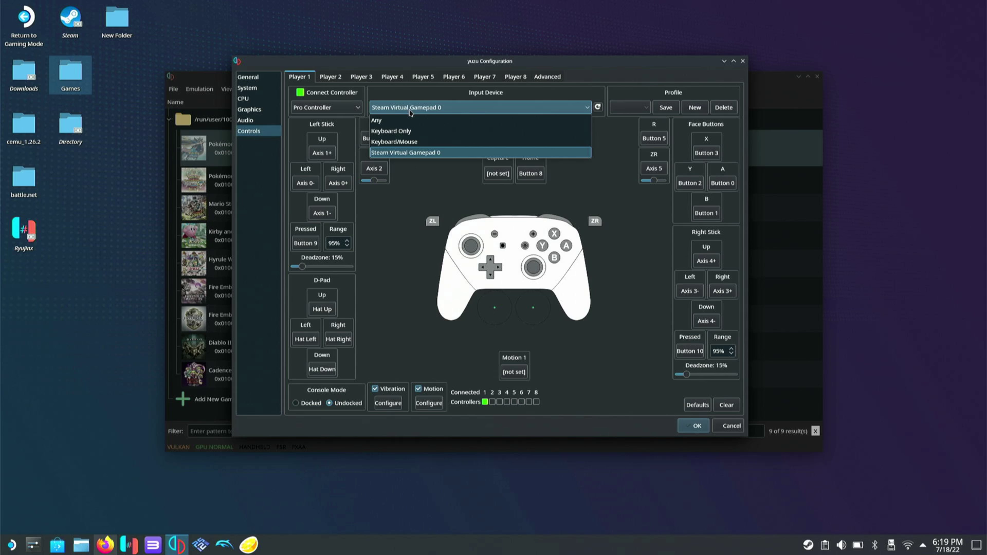
{"action": "left_click", "coordinate": [411, 112]}
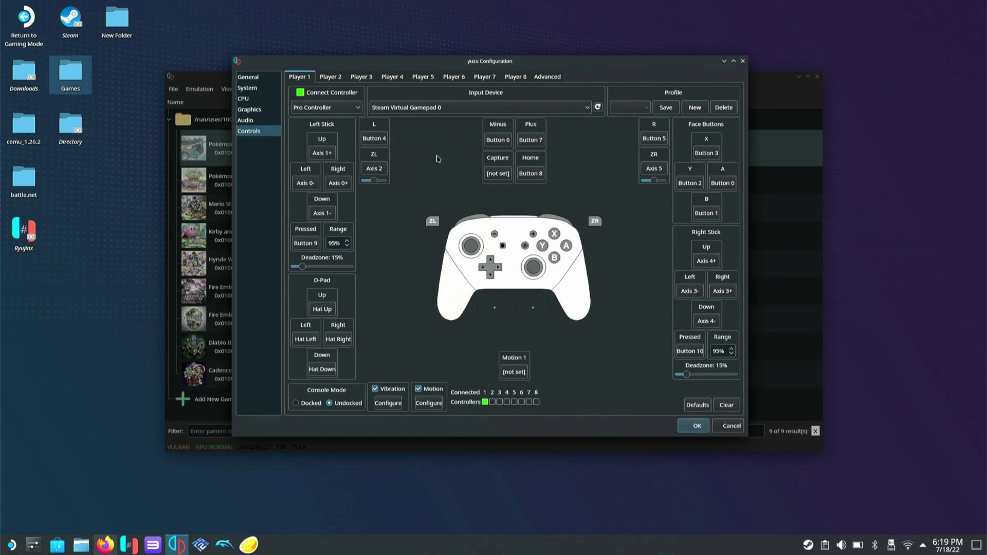
Step: Map L to Button 4, Plus to Button 7, Minus to Button 6, X to Button 2, A to Button 0 and Y to Button 3
{"action": "left_click", "coordinate": [377, 142]}
{"action": "left_click", "coordinate": [376, 140]}
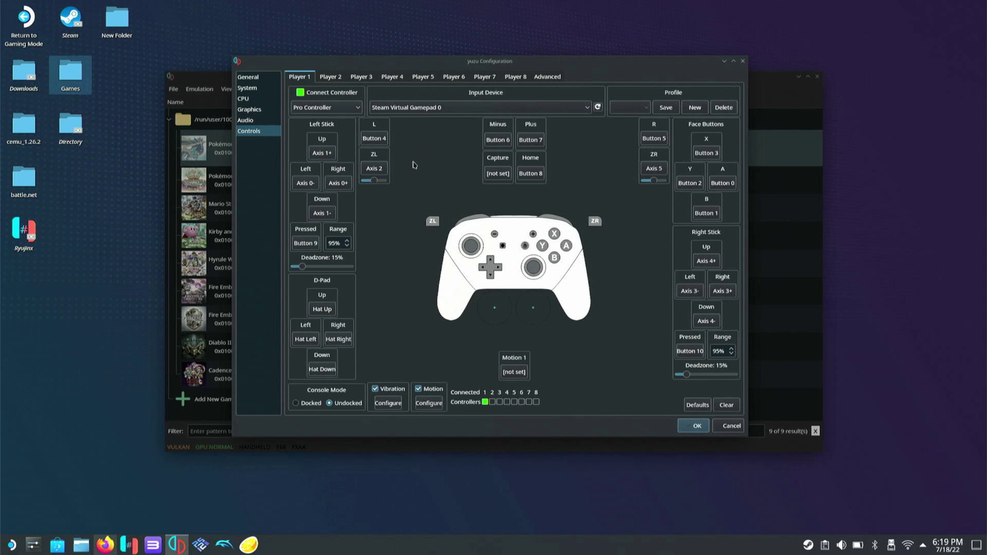
{"action": "left_click", "coordinate": [523, 143]}
{"action": "left_click", "coordinate": [497, 139]}
{"action": "left_click", "coordinate": [708, 153]}
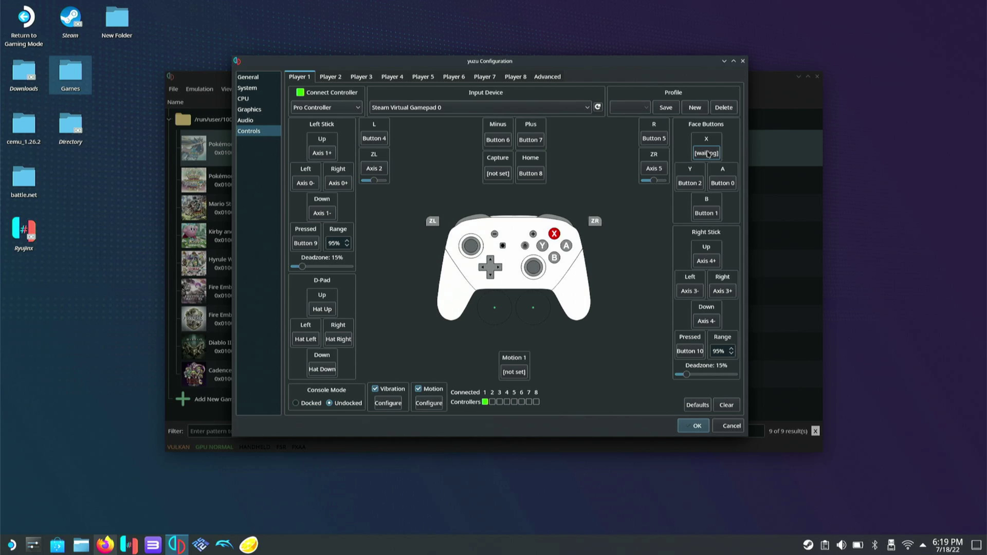
{"action": "left_click", "coordinate": [712, 184]}
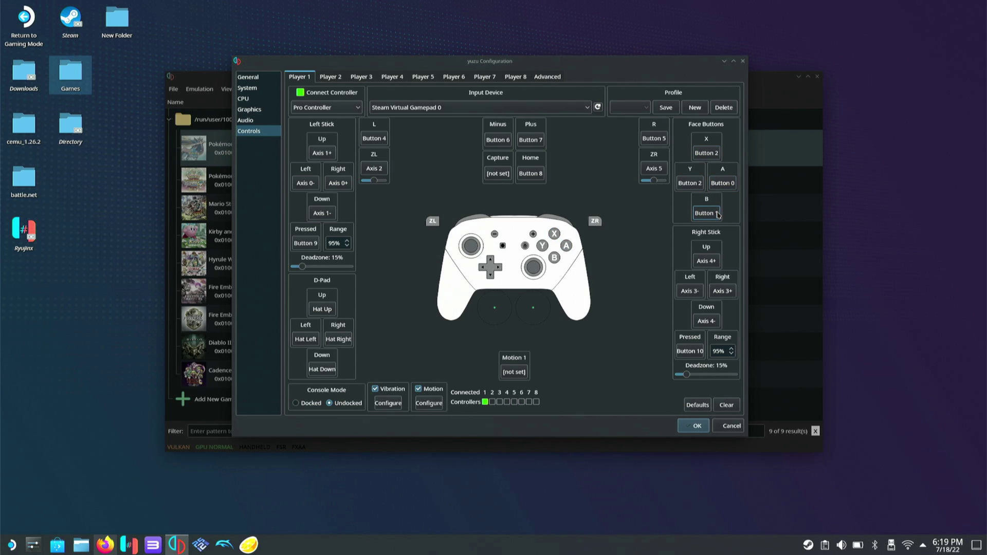
{"action": "left_click", "coordinate": [698, 187]}
Step: Try the Handheld and Dual Joycons controller types for Player 1
{"action": "left_click", "coordinate": [331, 109]}
{"action": "left_click", "coordinate": [333, 109]}
{"action": "left_click", "coordinate": [315, 109]}
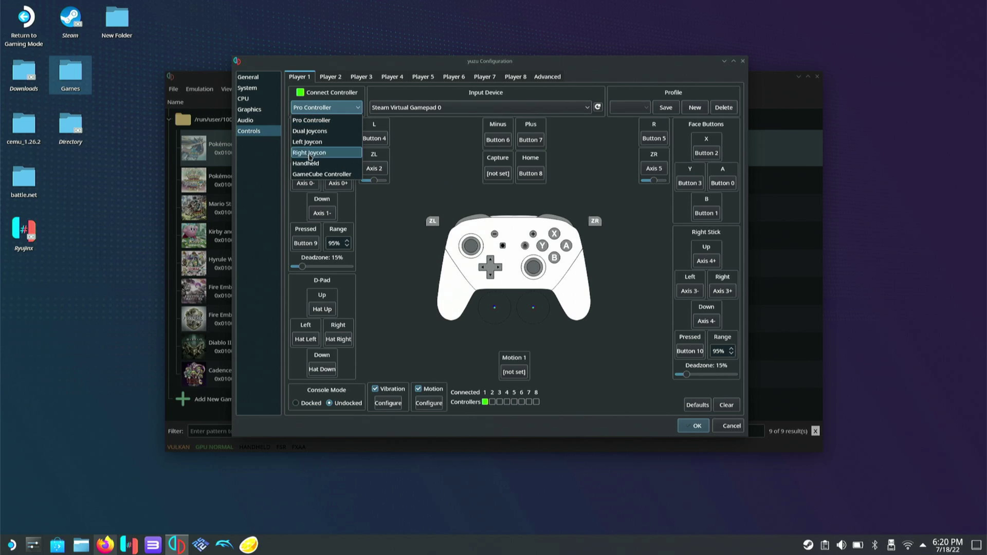
{"action": "left_click", "coordinate": [310, 164]}
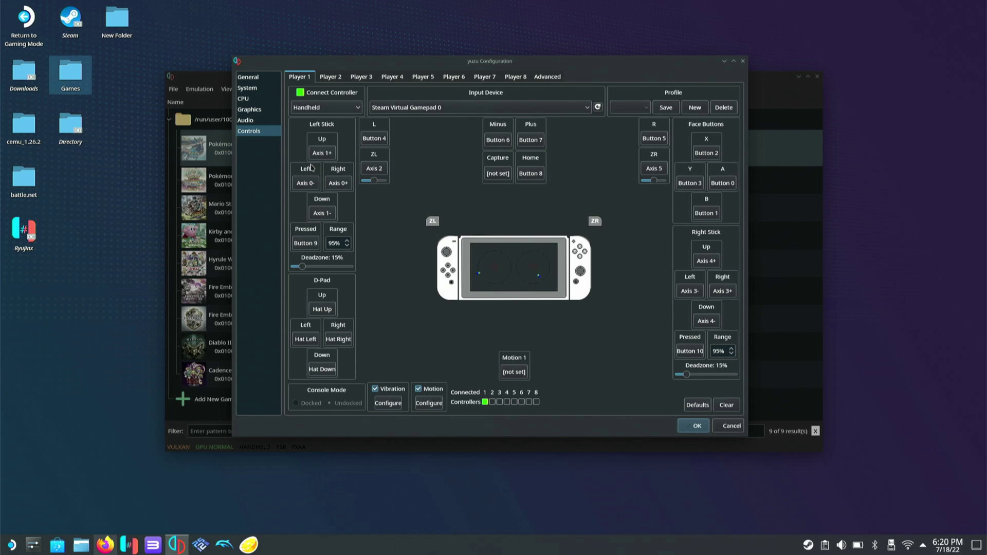
{"action": "left_click", "coordinate": [334, 107]}
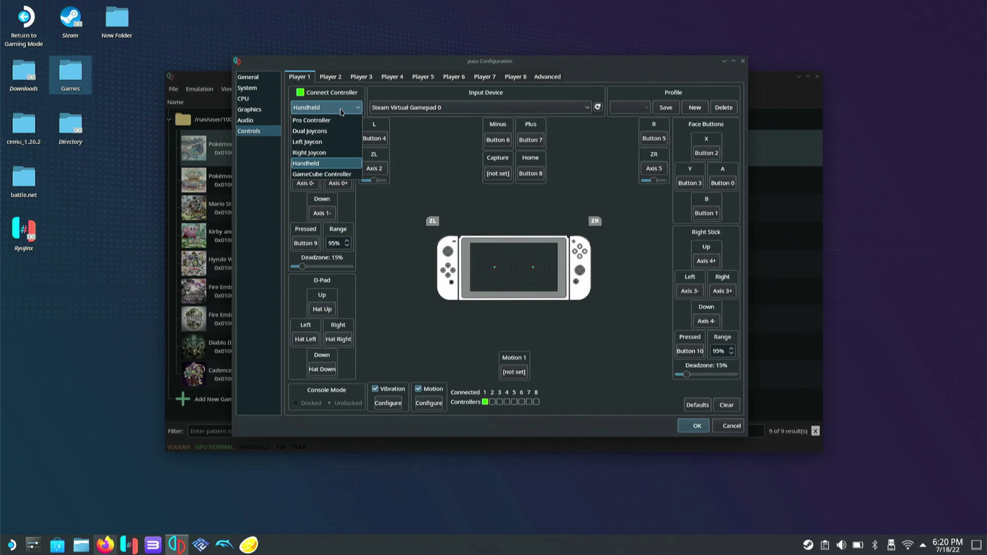
{"action": "left_click", "coordinate": [335, 121]}
{"action": "left_click", "coordinate": [334, 108]}
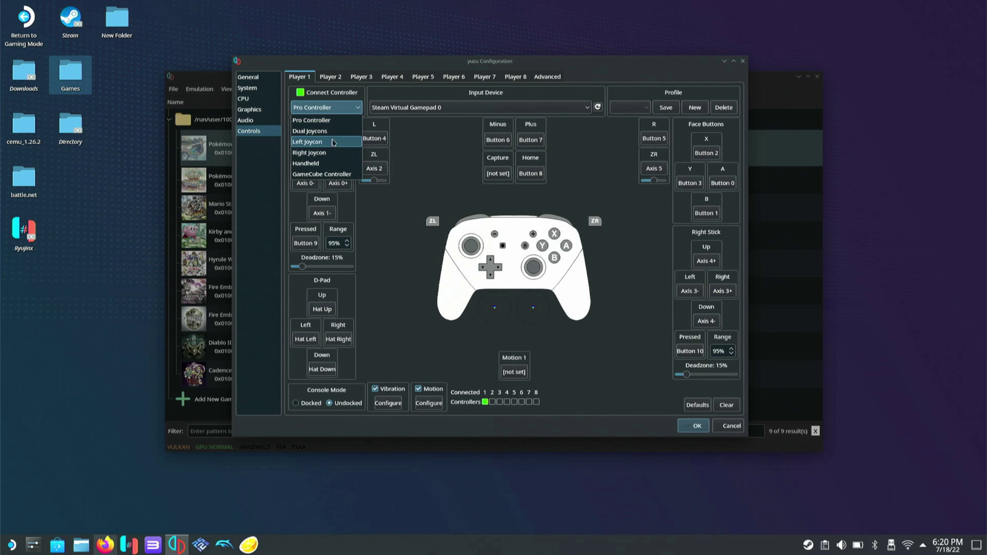
{"action": "left_click", "coordinate": [335, 132]}
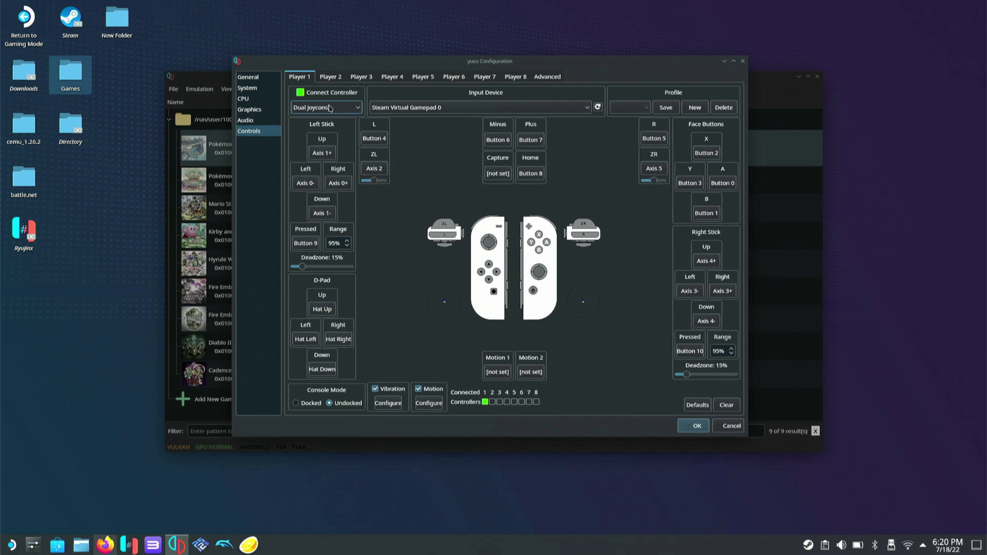
Step: Set Player 1's controller type to Pro Controller and accept the emulator configuration
{"action": "left_click", "coordinate": [331, 108]}
{"action": "left_click", "coordinate": [335, 122]}
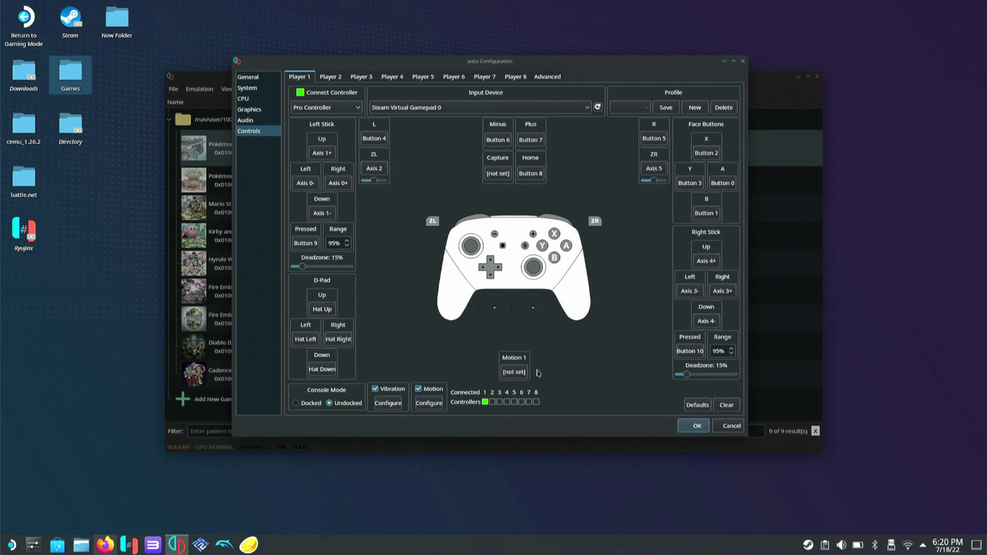
{"action": "left_click", "coordinate": [693, 433]}
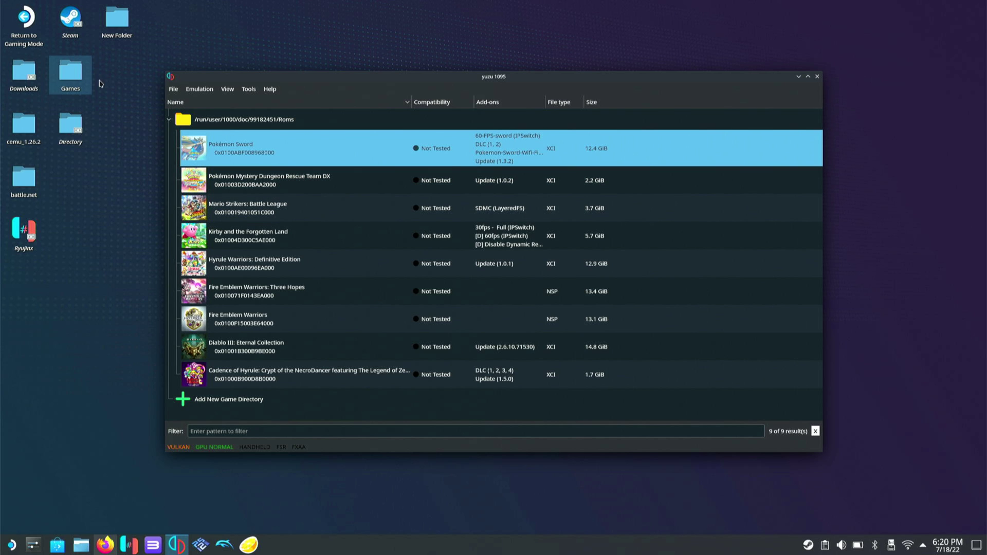
Step: Switch to Steam, look through the program list and file browser for adding a non-Steam game, and cancel
{"action": "left_click", "coordinate": [70, 23]}
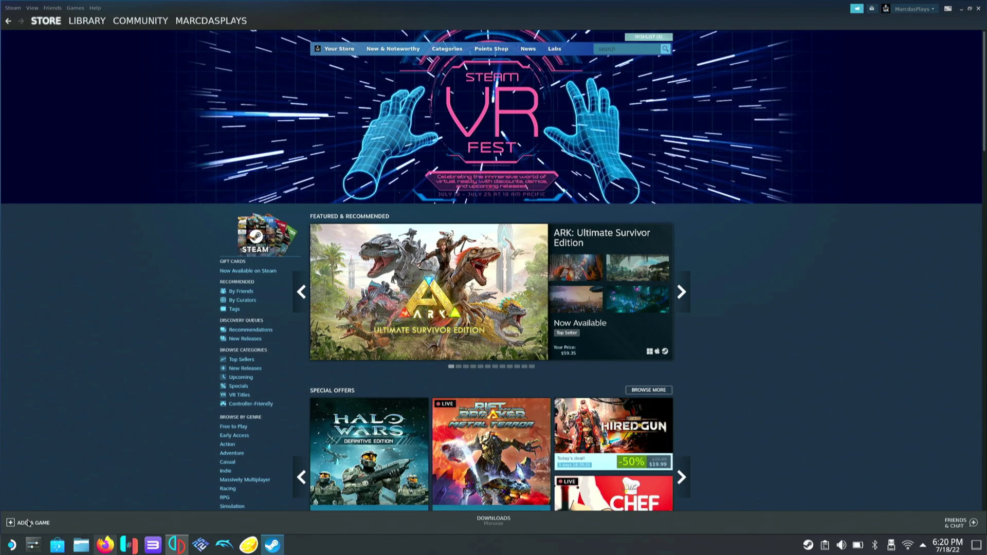
{"action": "left_click", "coordinate": [28, 522]}
{"action": "left_click", "coordinate": [42, 494]}
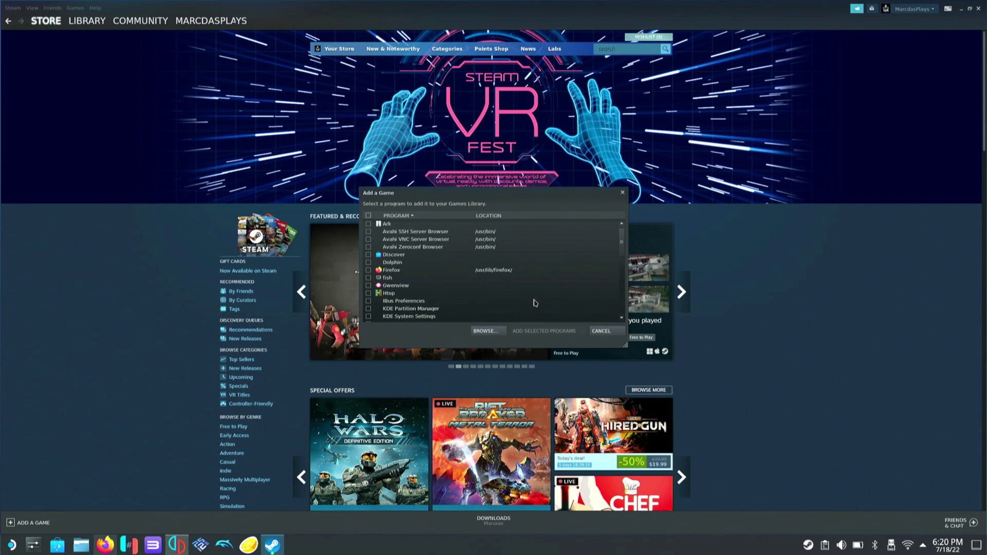
{"action": "left_click", "coordinate": [486, 330]}
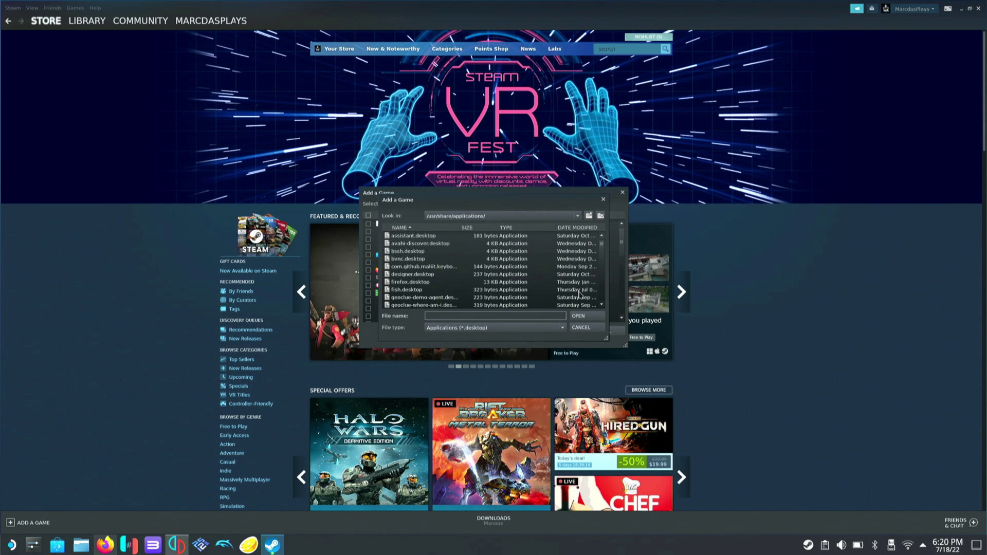
{"action": "left_click", "coordinate": [581, 327]}
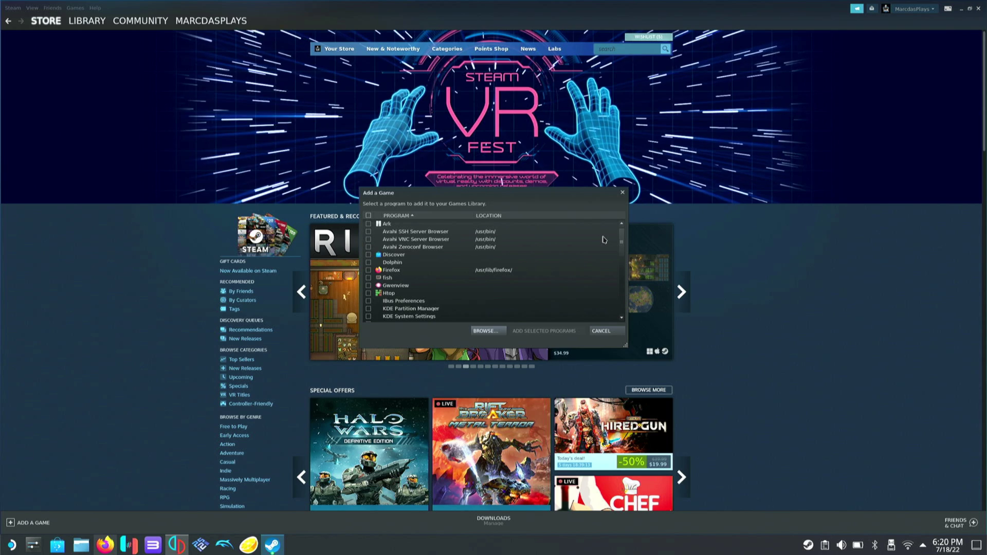
{"action": "mouse_move", "coordinate": [621, 239]}
{"action": "left_mouse_down"}
{"action": "mouse_move", "coordinate": [612, 318]}
{"action": "mouse_move", "coordinate": [621, 243]}
{"action": "left_mouse_up"}
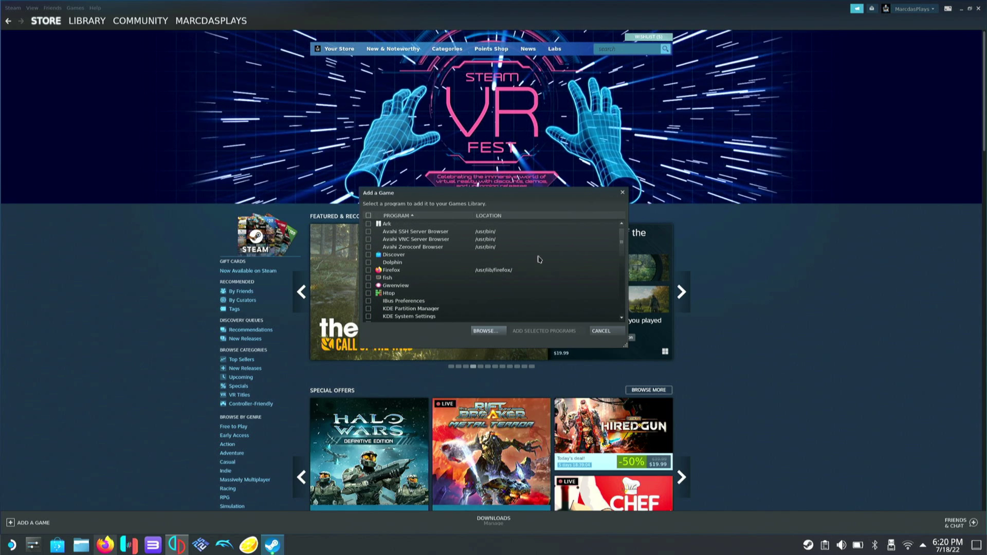
{"action": "left_click", "coordinate": [485, 331]}
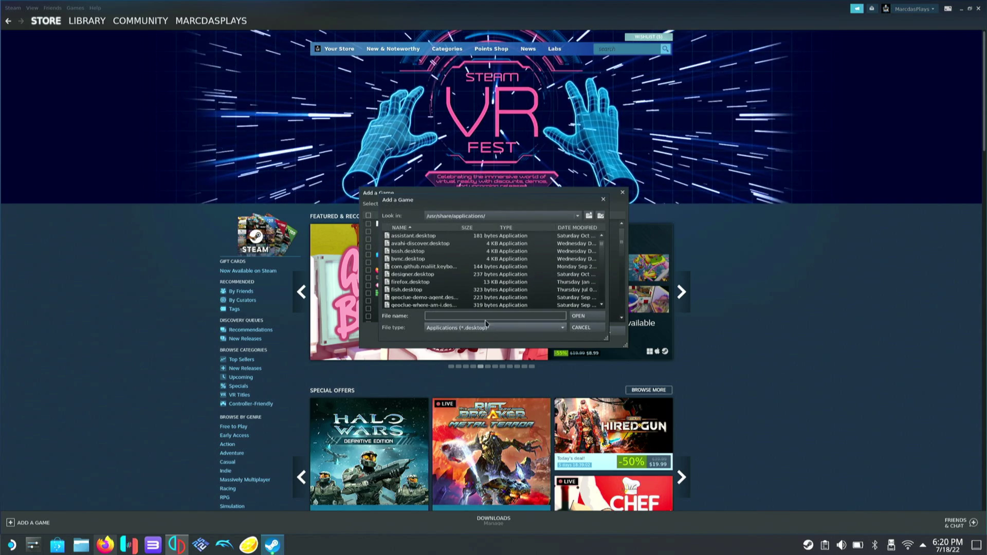
{"action": "left_click", "coordinate": [582, 327]}
{"action": "left_click", "coordinate": [604, 334]}
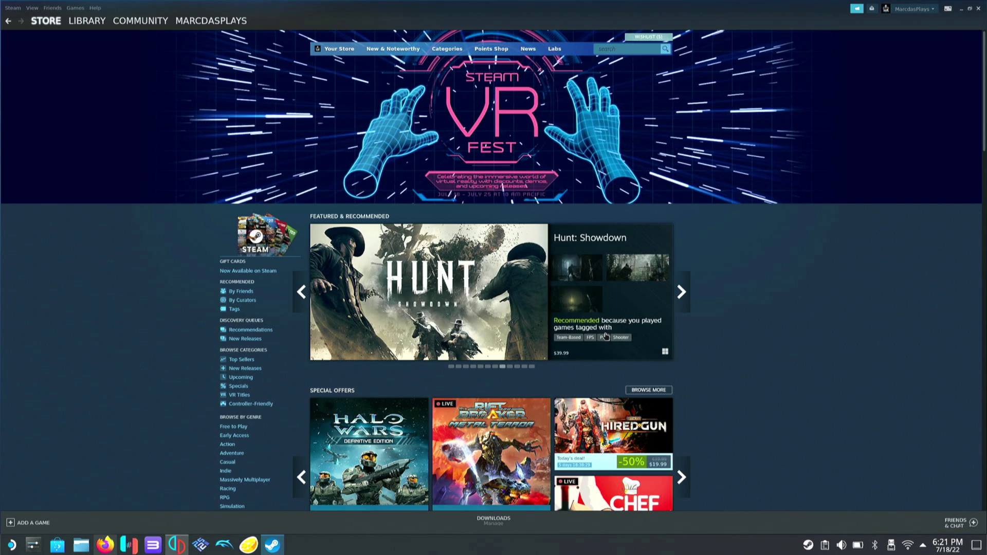
Step: Remove the existing yuzu non-Steam entry from the Steam library
{"action": "left_click", "coordinate": [91, 27]}
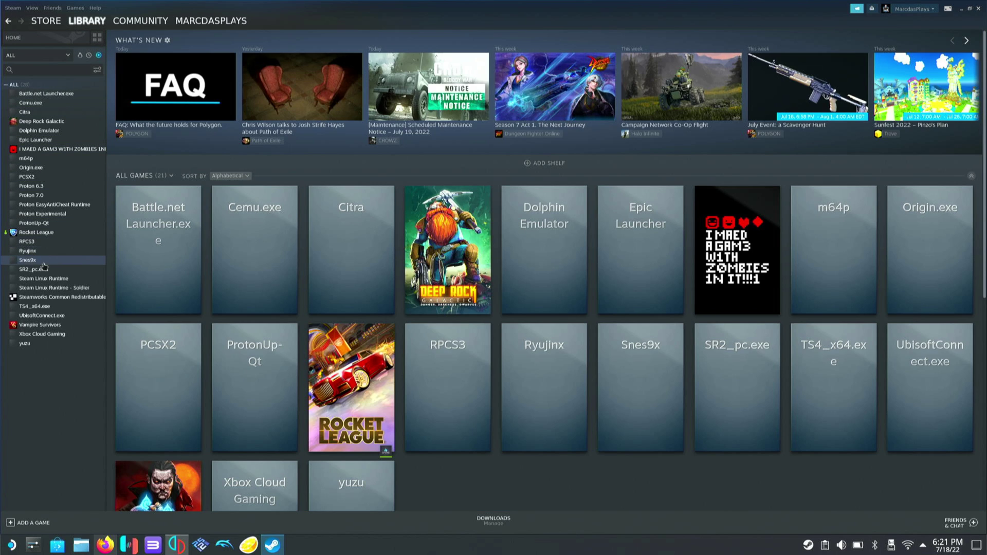
{"action": "left_click", "coordinate": [31, 344]}
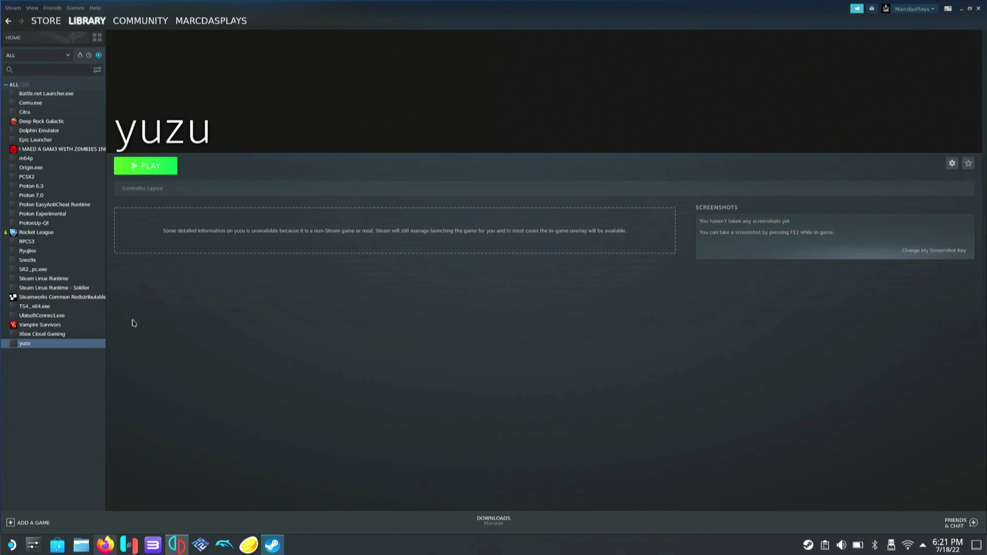
{"action": "right_click", "coordinate": [34, 345]}
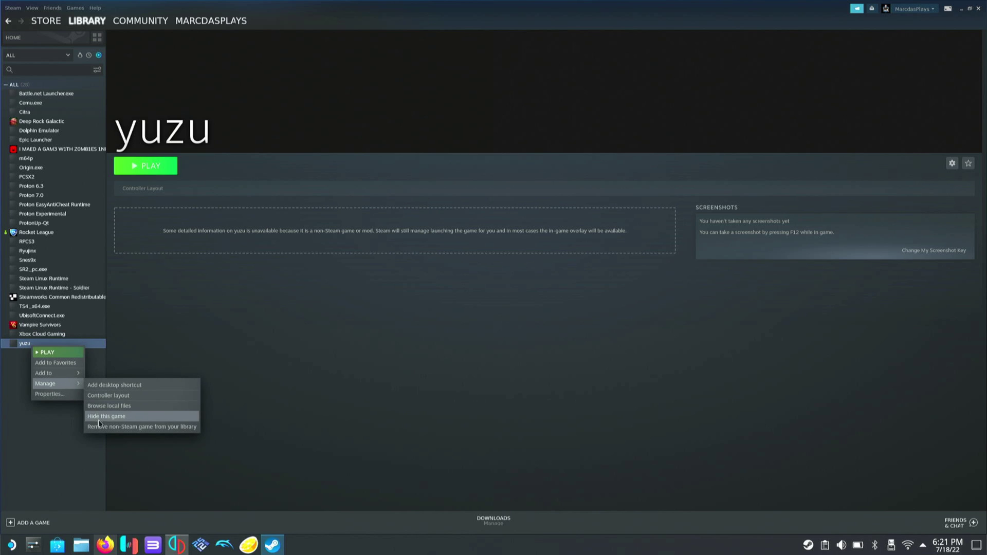
{"action": "left_click", "coordinate": [208, 375]}
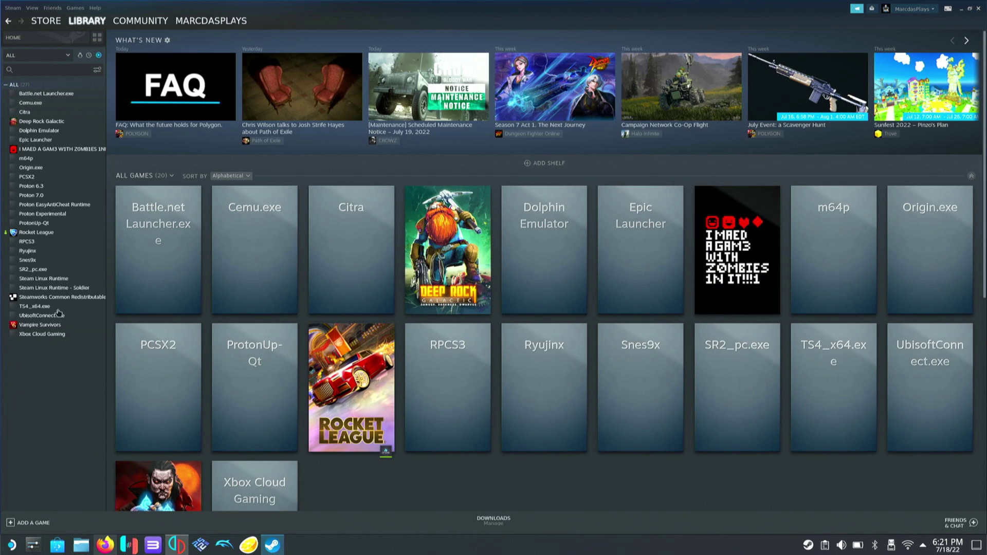
Step: Add yuzu from the program list to the Steam library as a non-Steam game and close the Steam window
{"action": "left_click", "coordinate": [30, 520]}
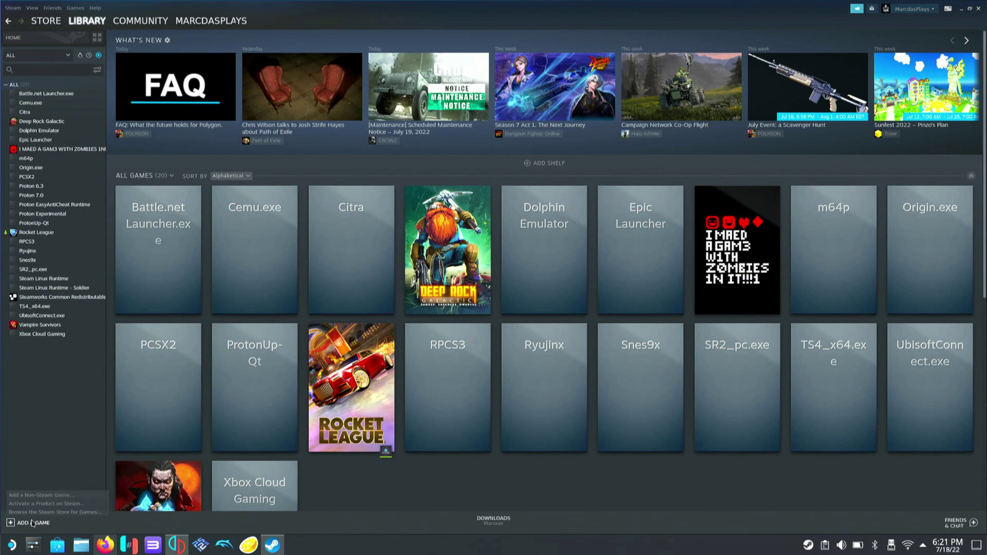
{"action": "left_click", "coordinate": [37, 495]}
{"action": "left_click_drag", "start_coordinate": [621, 247], "coordinate": [621, 304]}
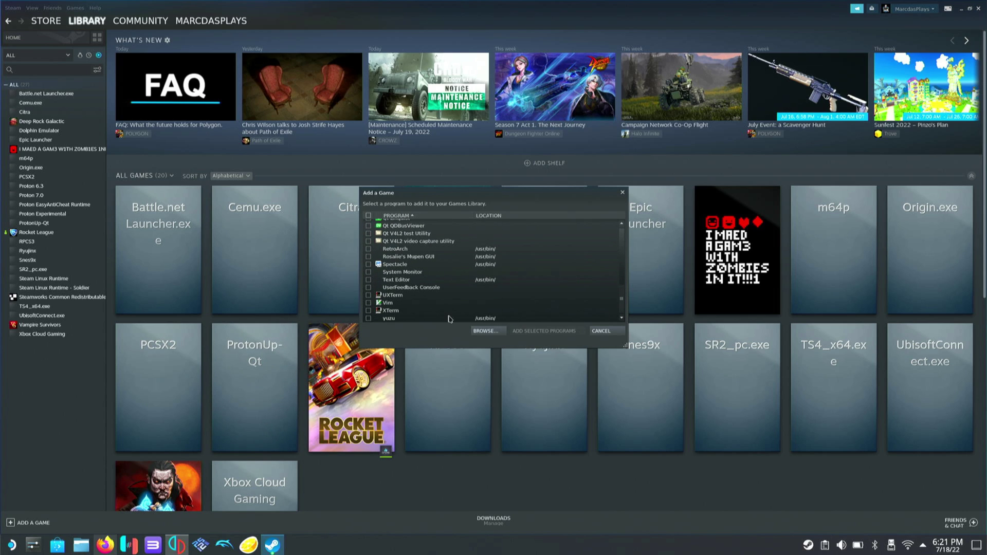
{"action": "left_click", "coordinate": [368, 318]}
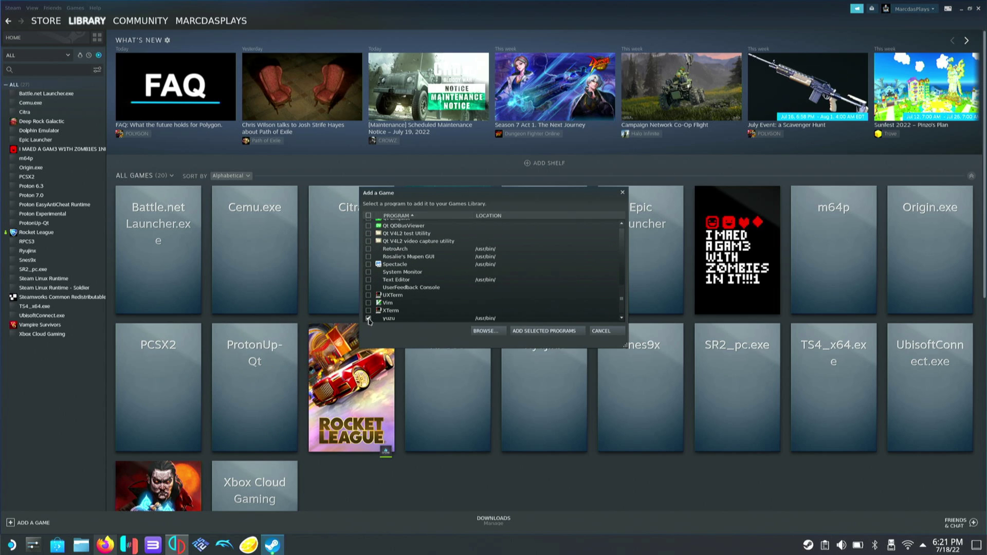
{"action": "left_click", "coordinate": [571, 330]}
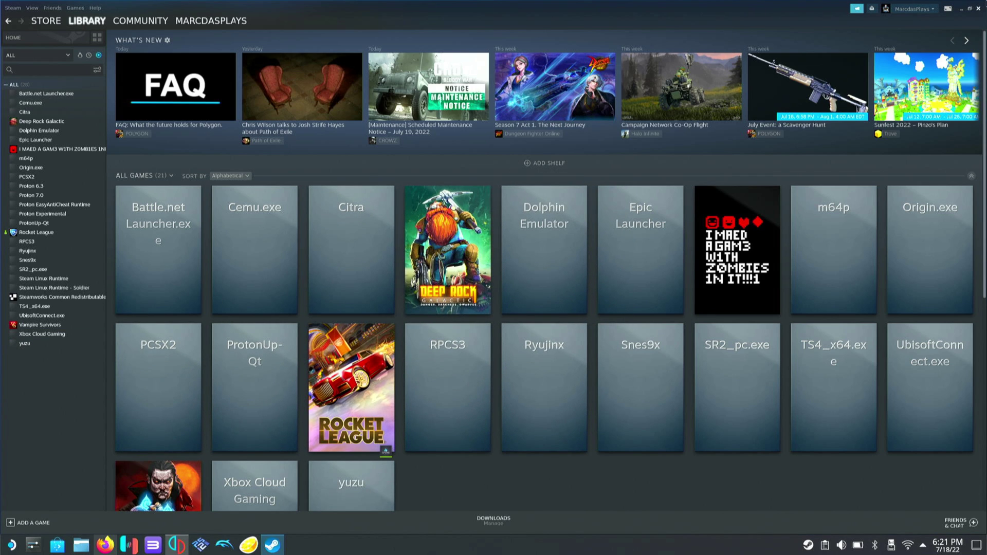
{"action": "left_click", "coordinate": [978, 9]}
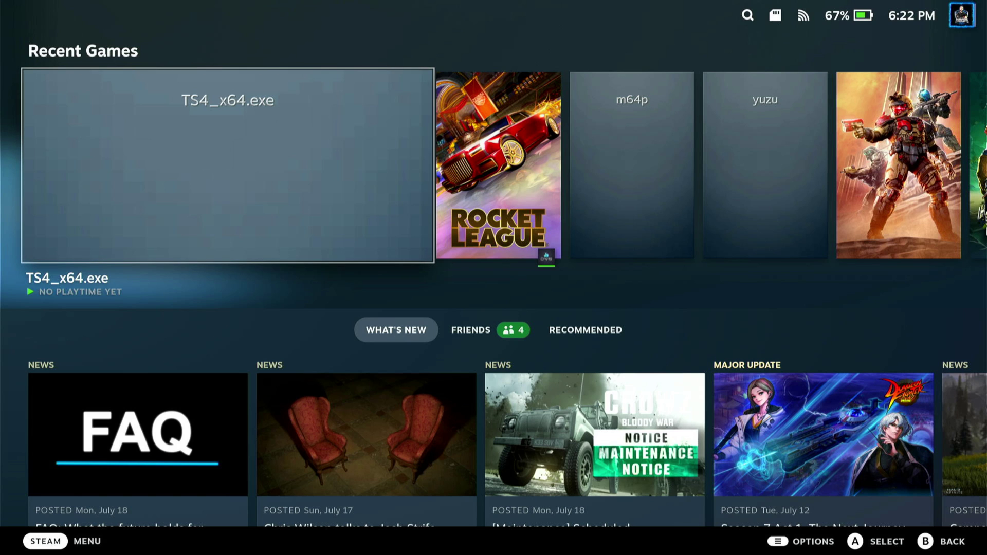
Step: In Gaming Mode, find yuzu among the library's non-Steam games and launch it
{"action": "key", "text": "ctrl+1"}
{"action": "key", "text": "Down"}
{"action": "key", "text": "Return"}
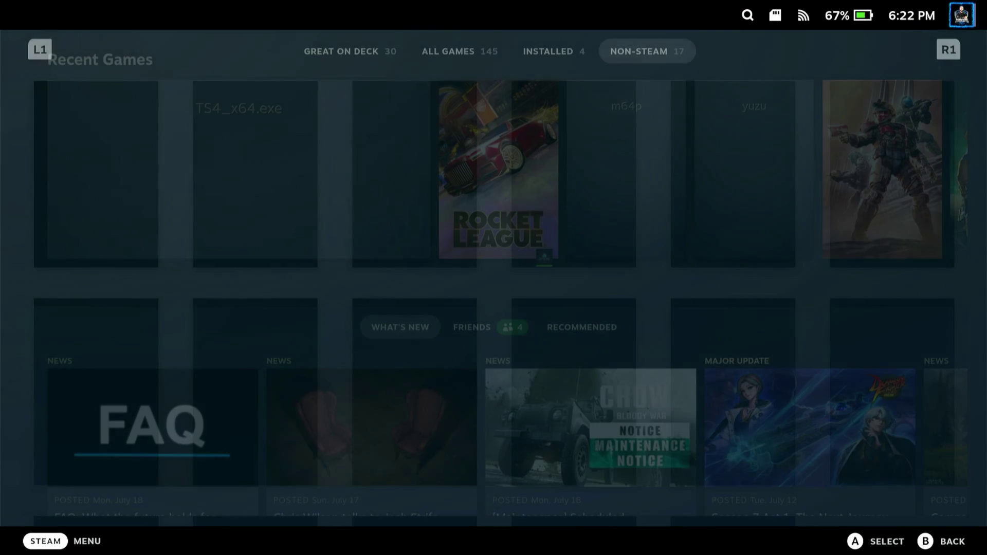
{"action": "key", "text": "Down"}
{"action": "key", "text": "Down"}
{"action": "key", "text": "Right"}
{"action": "key", "text": "Right"}
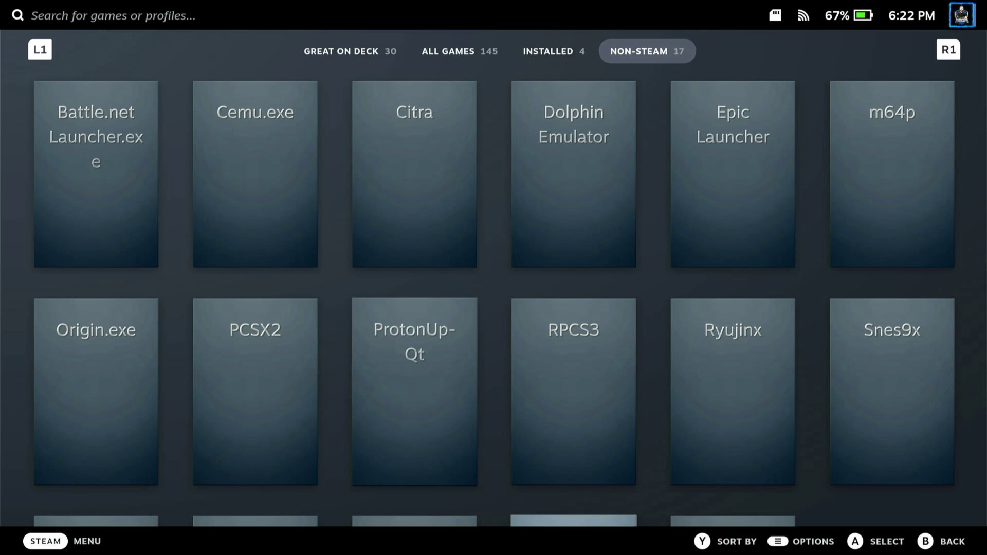
{"action": "key", "text": "Right"}
{"action": "key", "text": "Down"}
{"action": "key", "text": "Right"}
{"action": "key", "text": "Return"}
{"action": "key", "text": "Return"}
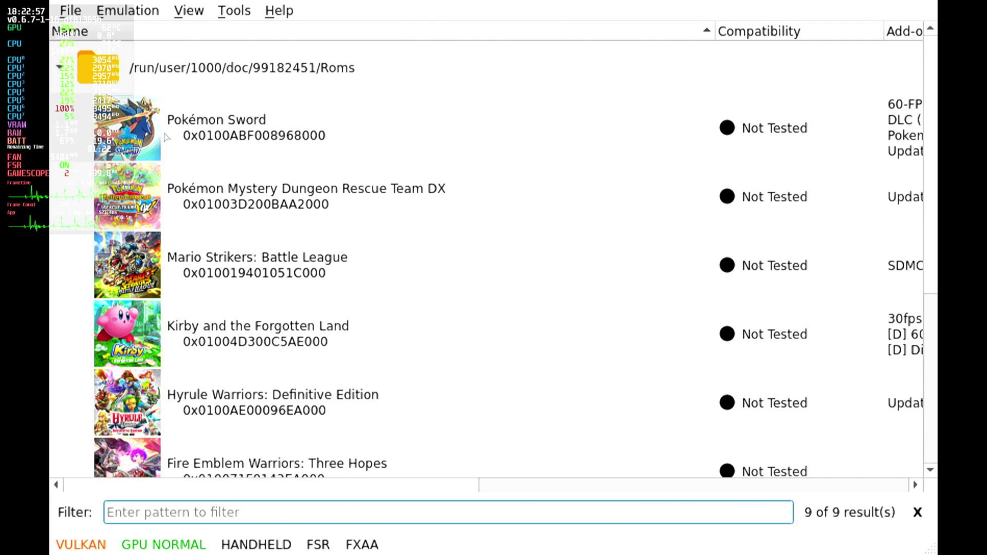
Step: Open the emulator configuration and examine the Player 1 and Advanced control settings
{"action": "right_click", "coordinate": [258, 118]}
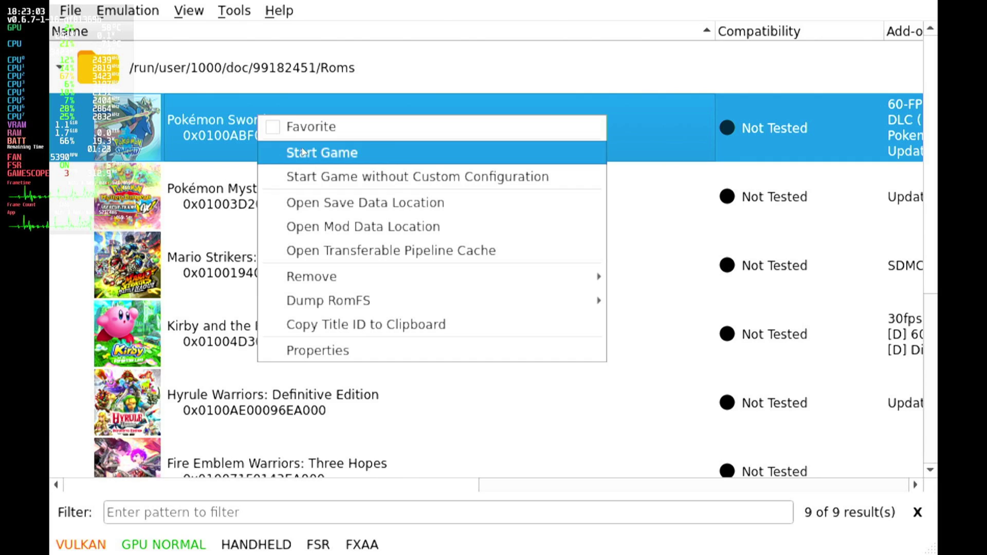
{"action": "left_click", "coordinate": [345, 5]}
{"action": "left_click", "coordinate": [109, 6]}
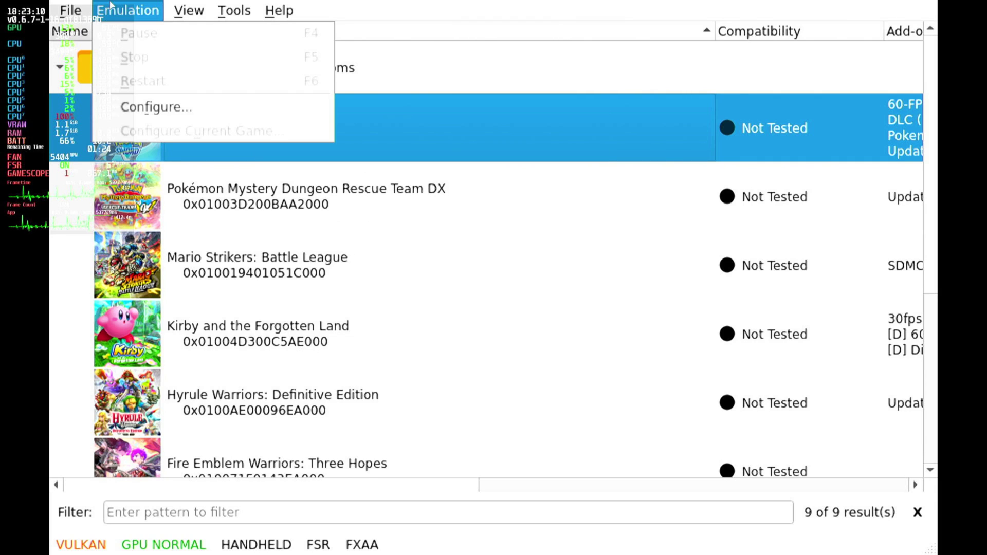
{"action": "left_click", "coordinate": [136, 107]}
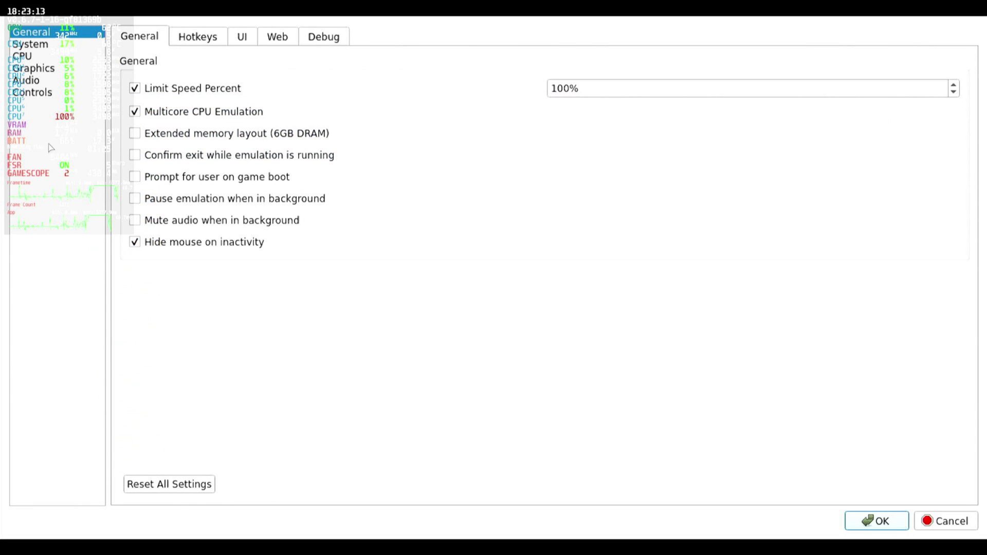
{"action": "left_click", "coordinate": [54, 81]}
{"action": "left_click", "coordinate": [61, 93]}
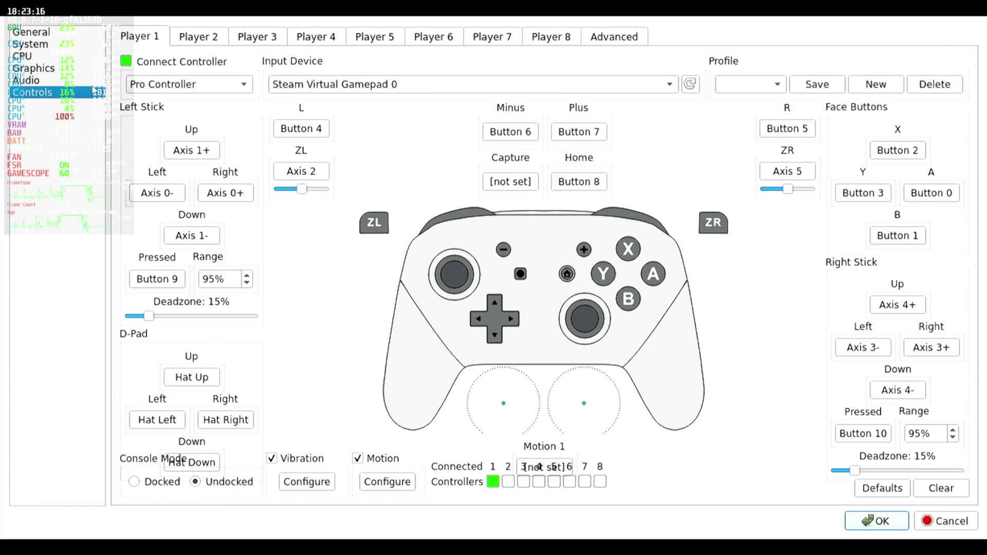
{"action": "left_click", "coordinate": [617, 41]}
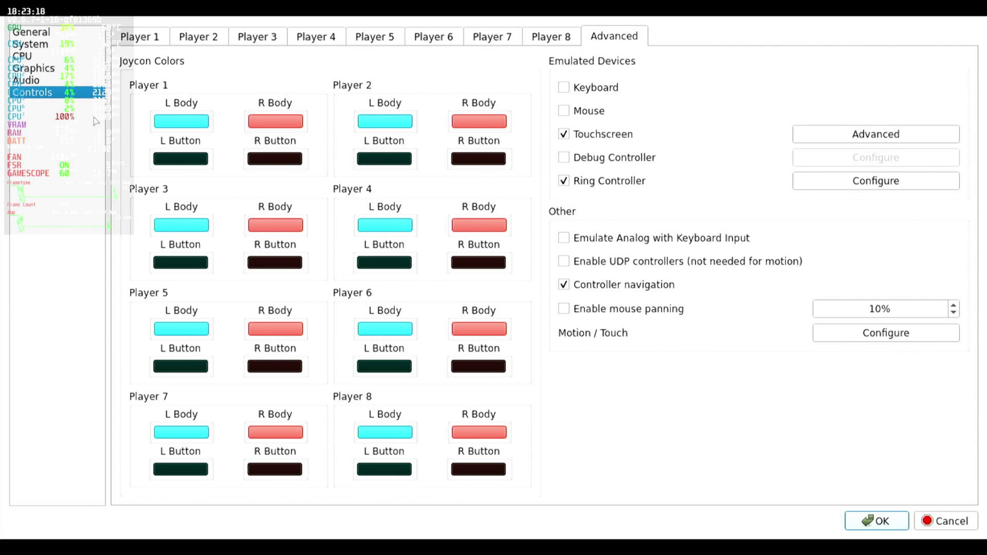
{"action": "left_click", "coordinate": [149, 40]}
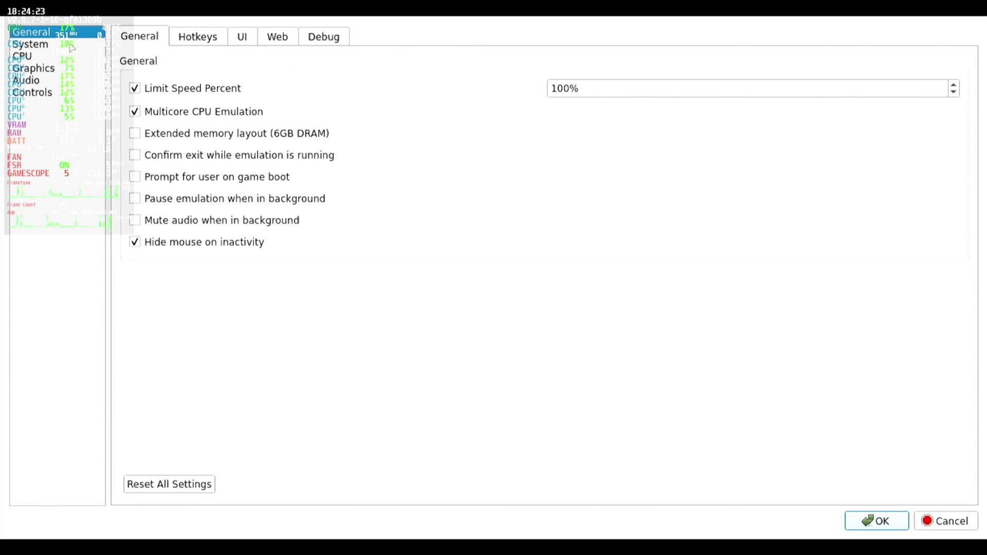
Step: Examine the emulator's hotkey list and yuzu's button layout in the Steam controller settings
{"action": "left_click", "coordinate": [199, 38]}
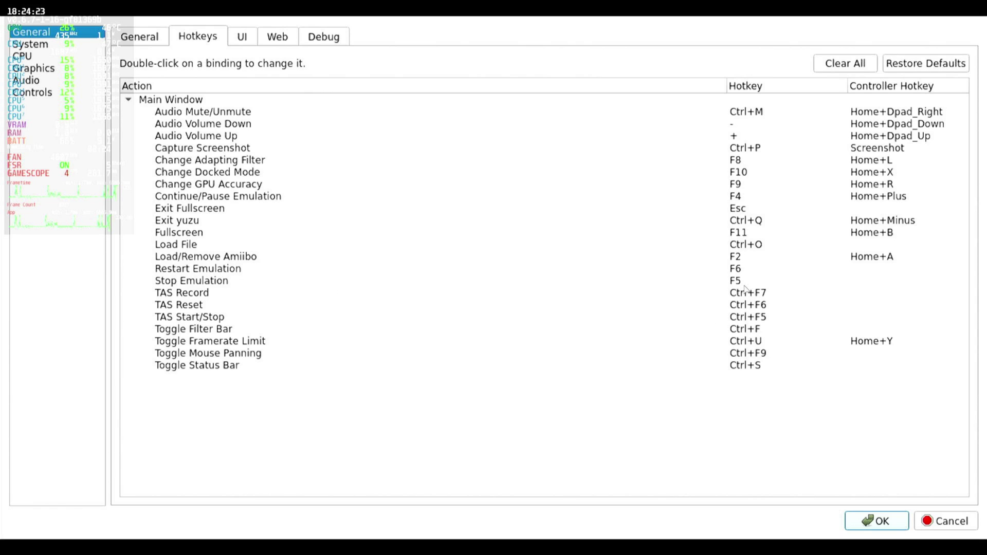
{"action": "key", "text": "super"}
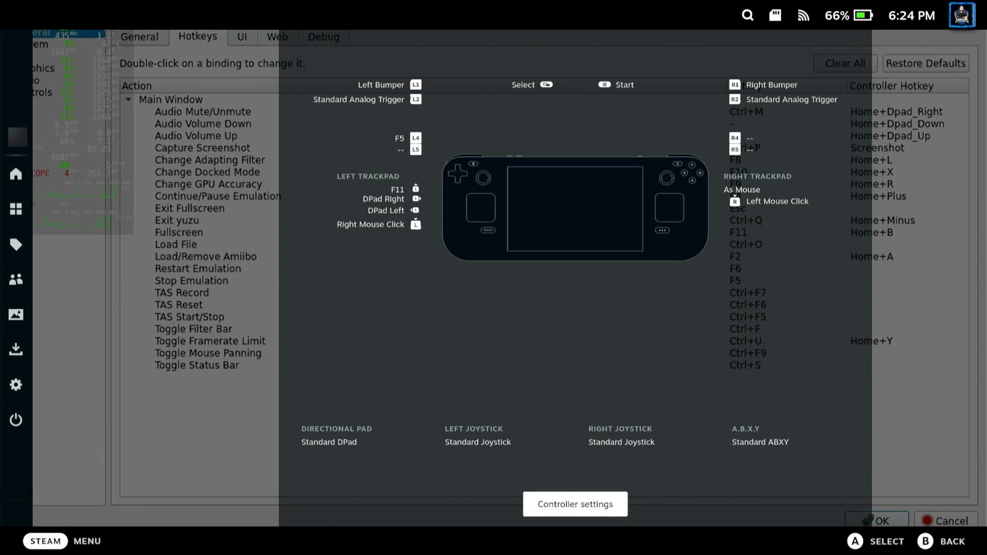
{"action": "key", "text": "Return"}
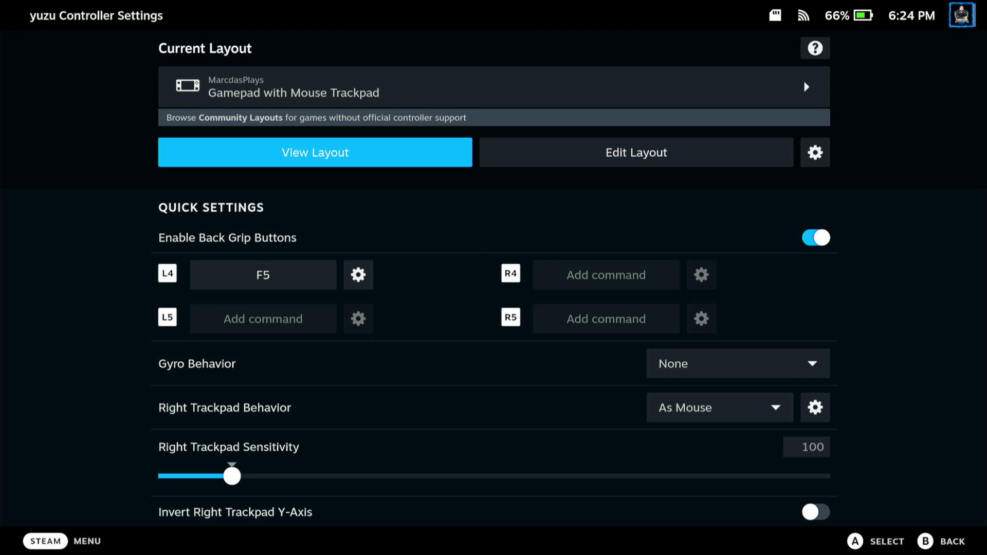
{"action": "key", "text": "Escape"}
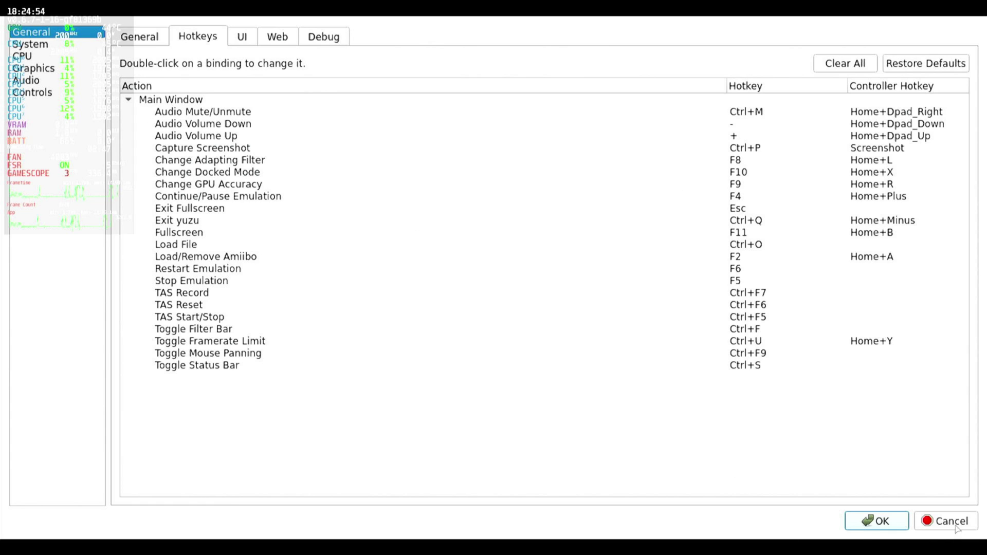
Step: Open the keyboard command selection for back grip button L5 in yuzu's Steam controller settings
{"action": "key", "text": "shift+Tab"}
{"action": "key", "text": "shift+Tab"}
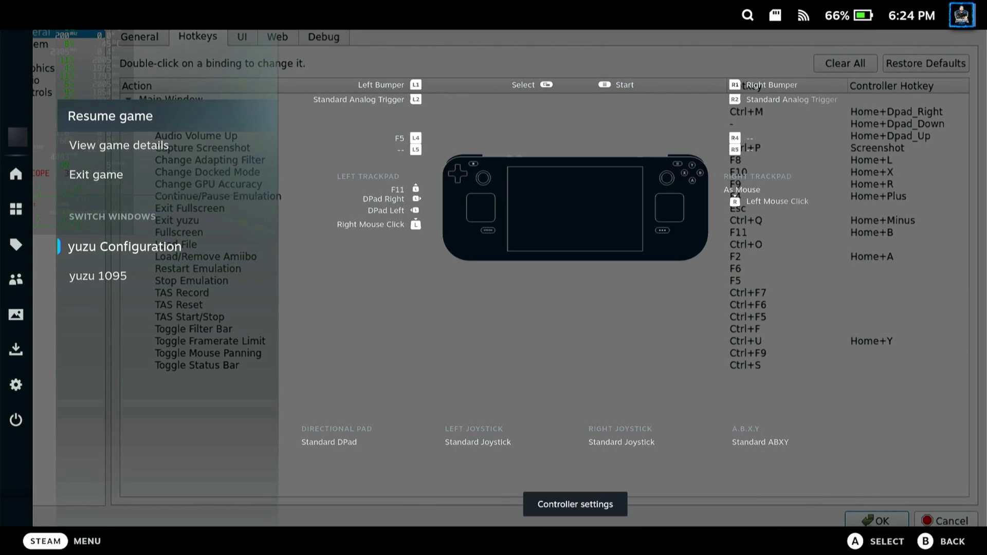
{"action": "key", "text": "Up"}
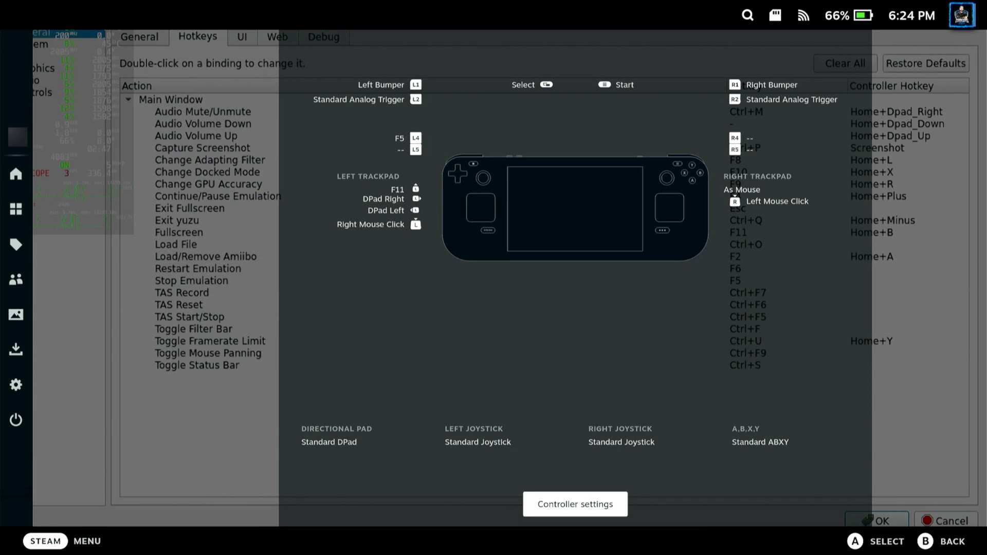
{"action": "key", "text": "Return"}
{"action": "key", "text": "Down"}
{"action": "key", "text": "Down"}
{"action": "key", "text": "Down"}
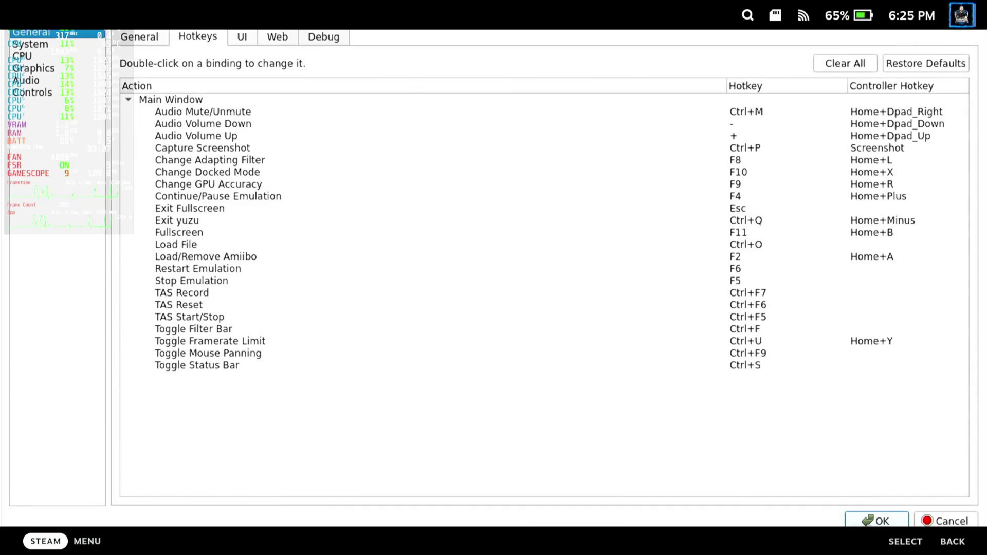
{"action": "key", "text": "Down"}
{"action": "key", "text": "Down"}
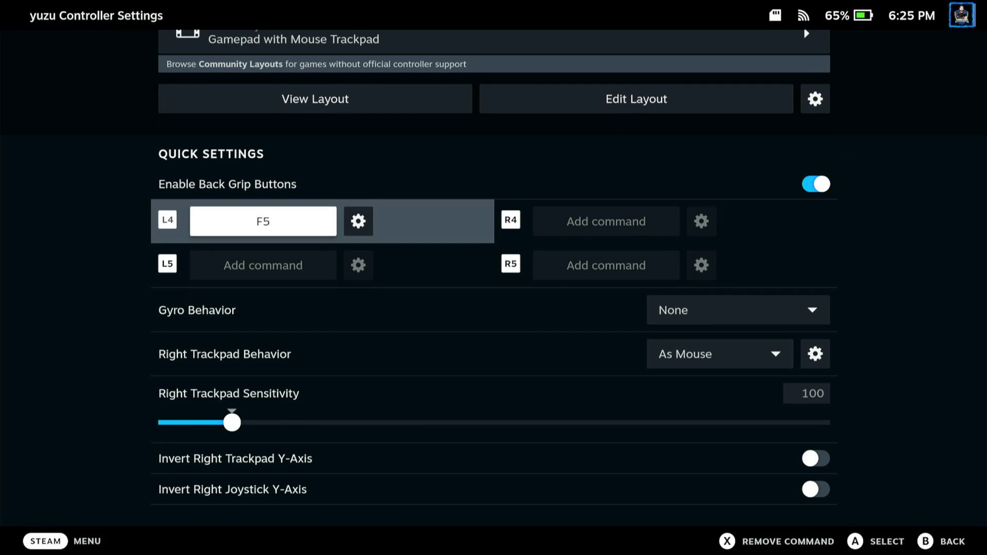
{"action": "key", "text": "Down"}
{"action": "key", "text": "Return"}
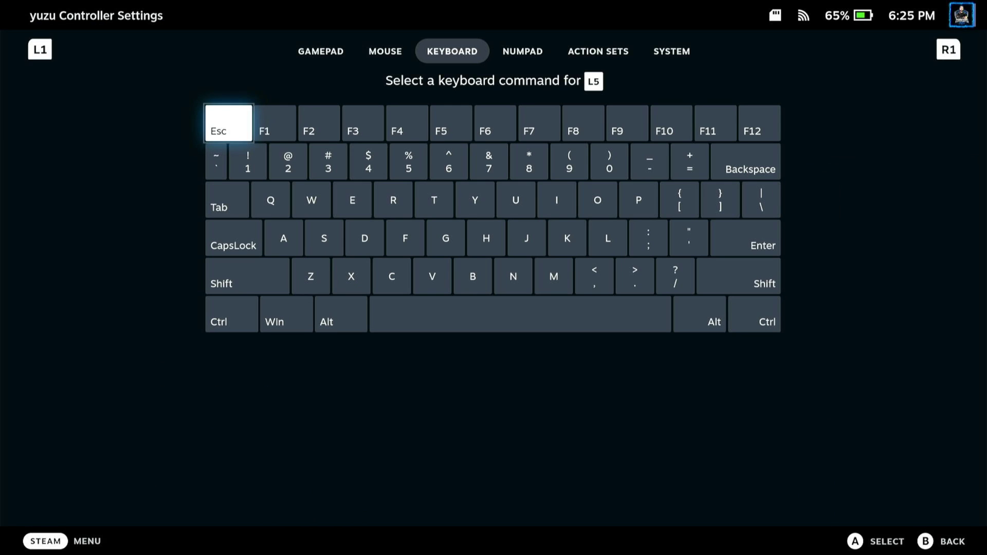
Step: Assign the F11 keyboard command to back grip button L5
{"action": "key", "text": "Right"}
{"action": "key", "text": "Right"}
{"action": "key", "text": "Right"}
{"action": "key", "text": "Right"}
{"action": "key", "text": "Right"}
{"action": "key", "text": "Right"}
{"action": "key", "text": "Right"}
{"action": "key", "text": "Right"}
{"action": "key", "text": "Right"}
{"action": "key", "text": "Right"}
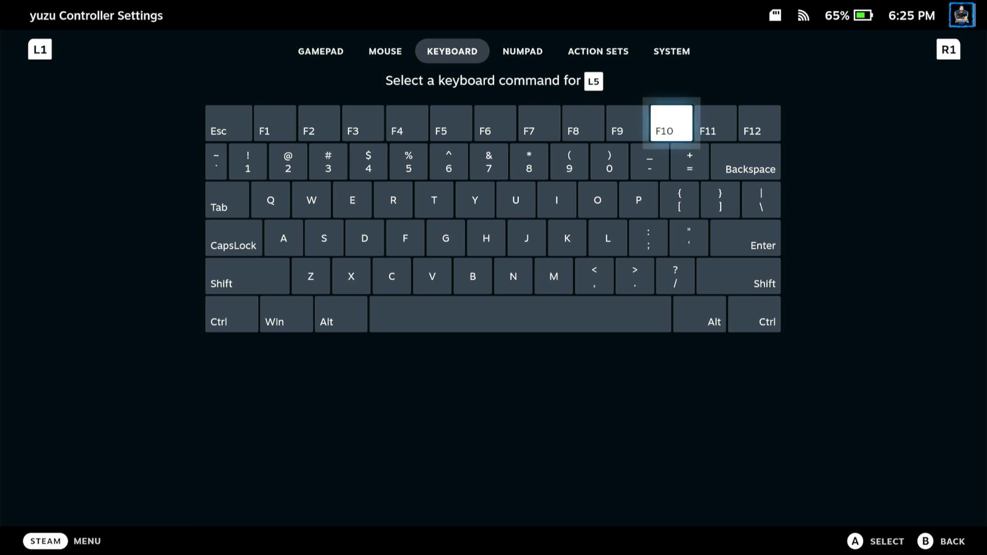
{"action": "key", "text": "Right"}
{"action": "key", "text": "Return"}
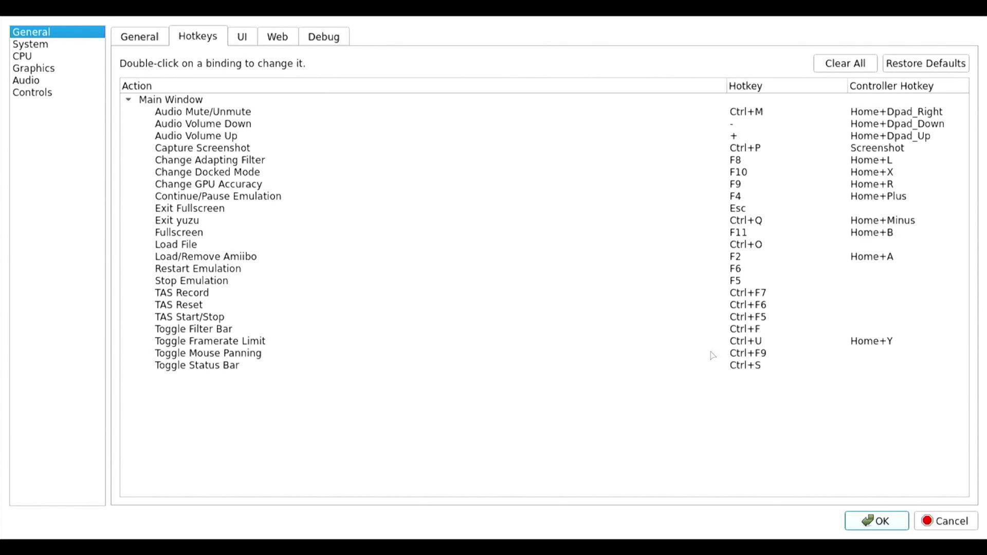
Step: Accept the emulator configuration, start Pokémon Sword and toggle full screen
{"action": "left_click", "coordinate": [872, 520]}
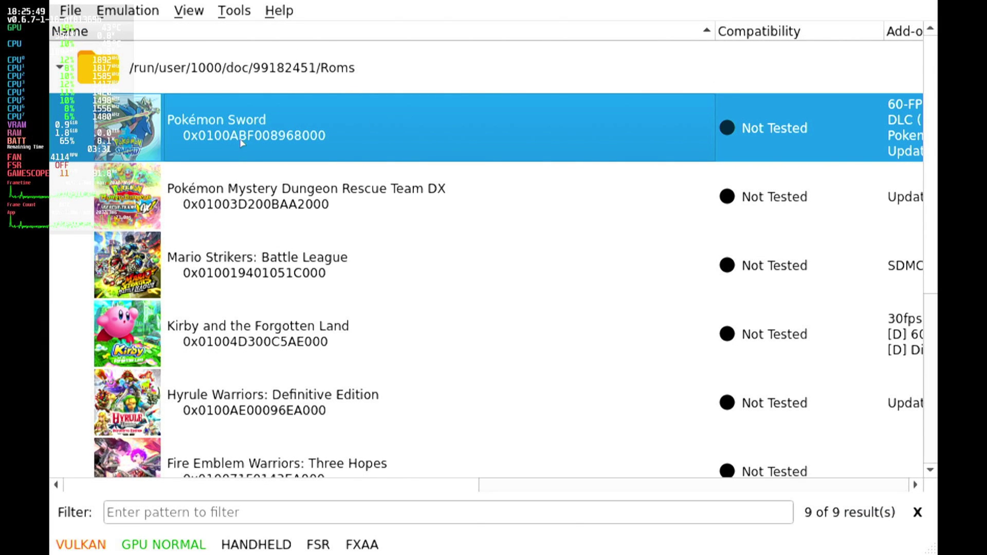
{"action": "right_click", "coordinate": [246, 131]}
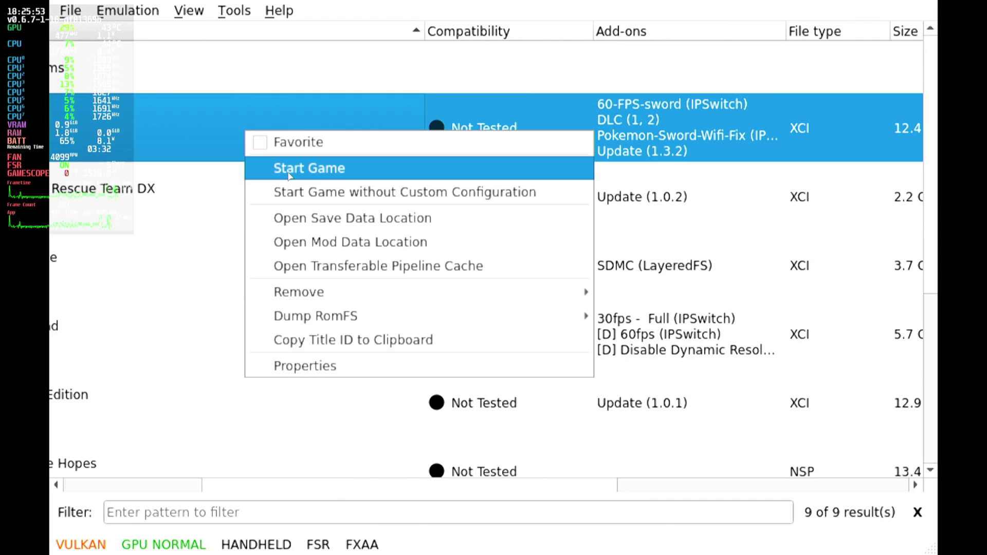
{"action": "left_click", "coordinate": [289, 170]}
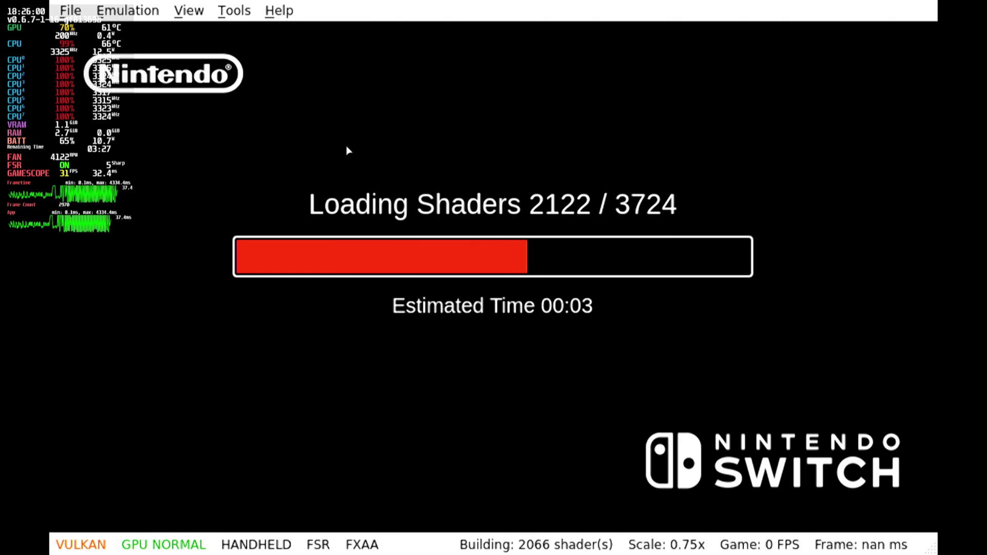
{"action": "key", "text": "F11"}
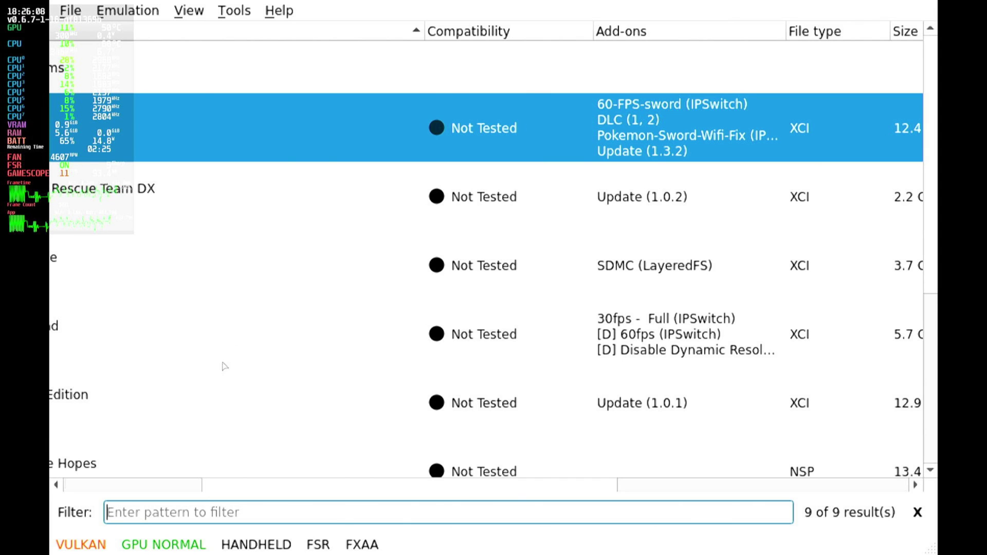
{"action": "left_click_drag", "start_coordinate": [252, 481], "coordinate": [82, 468]}
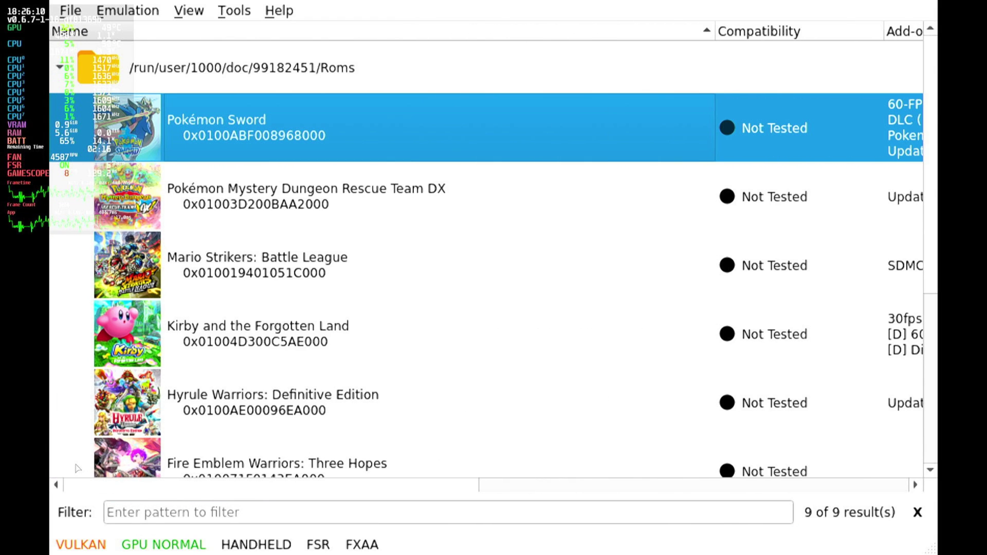